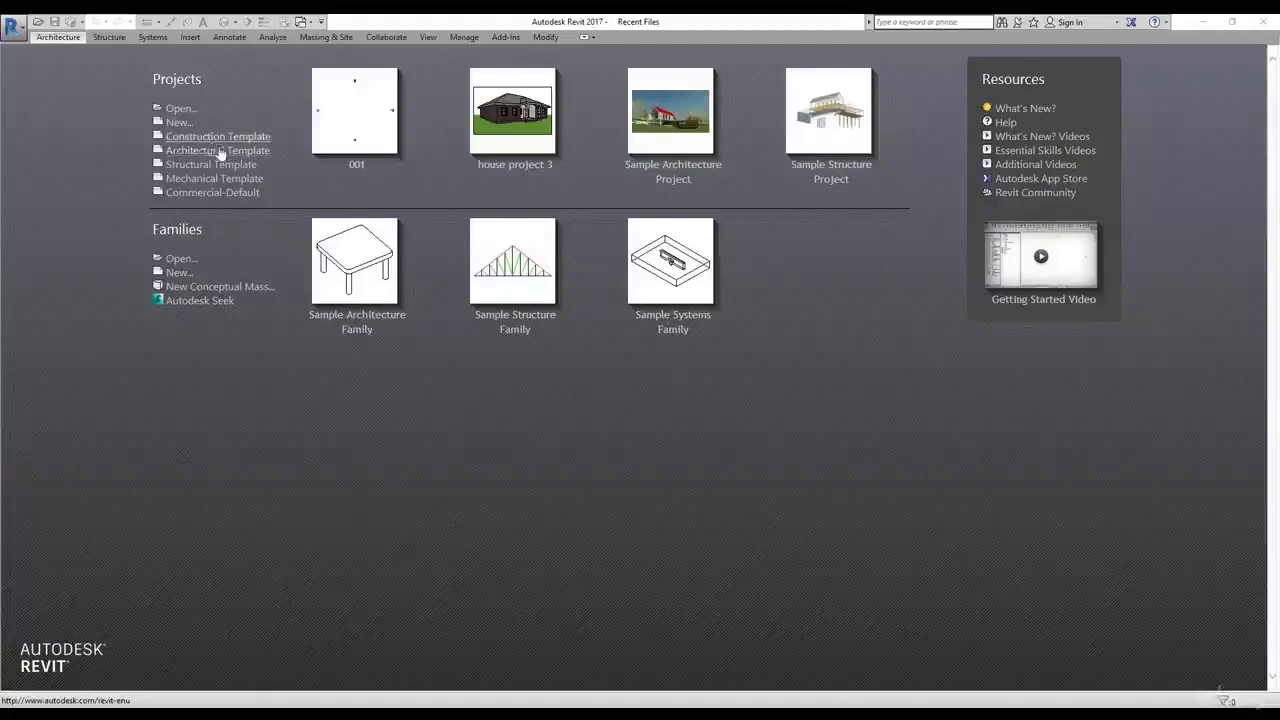
Start a project from the Architectural Template and browse the Project Browser's Sheets and Legends categories.
{"action": "left_click", "coordinate": [212, 152]}
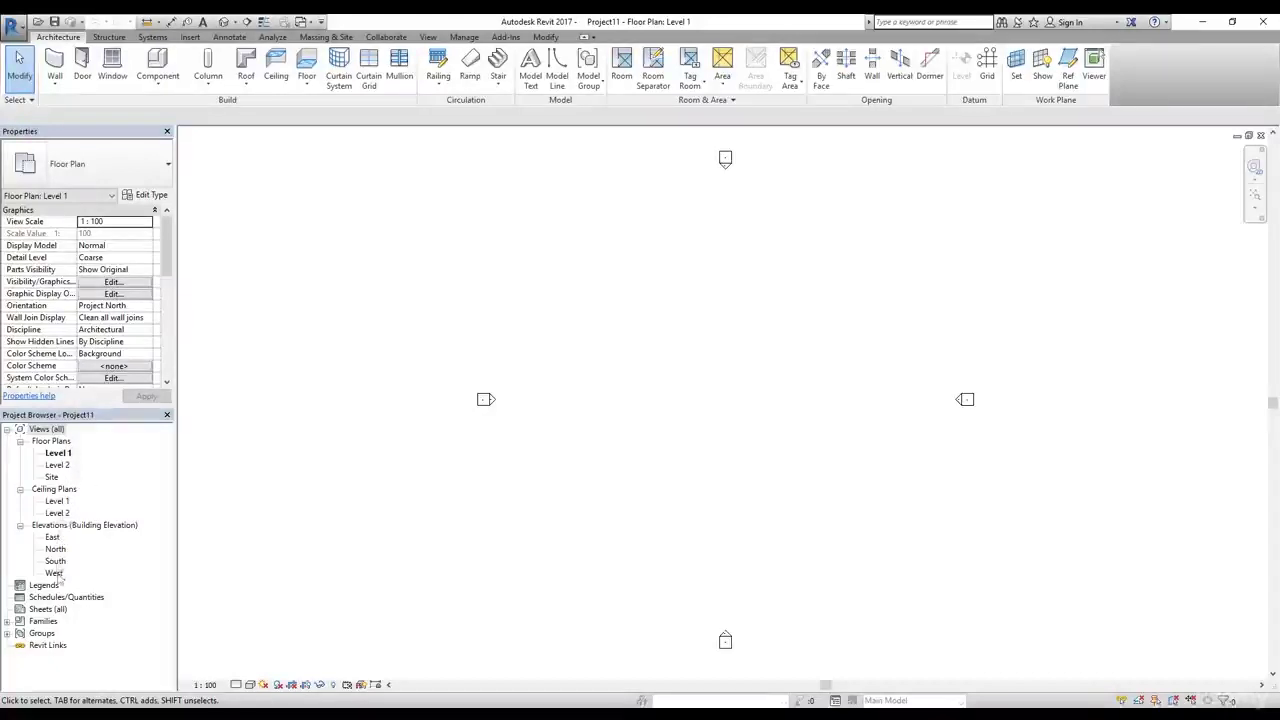
{"action": "left_click", "coordinate": [48, 609]}
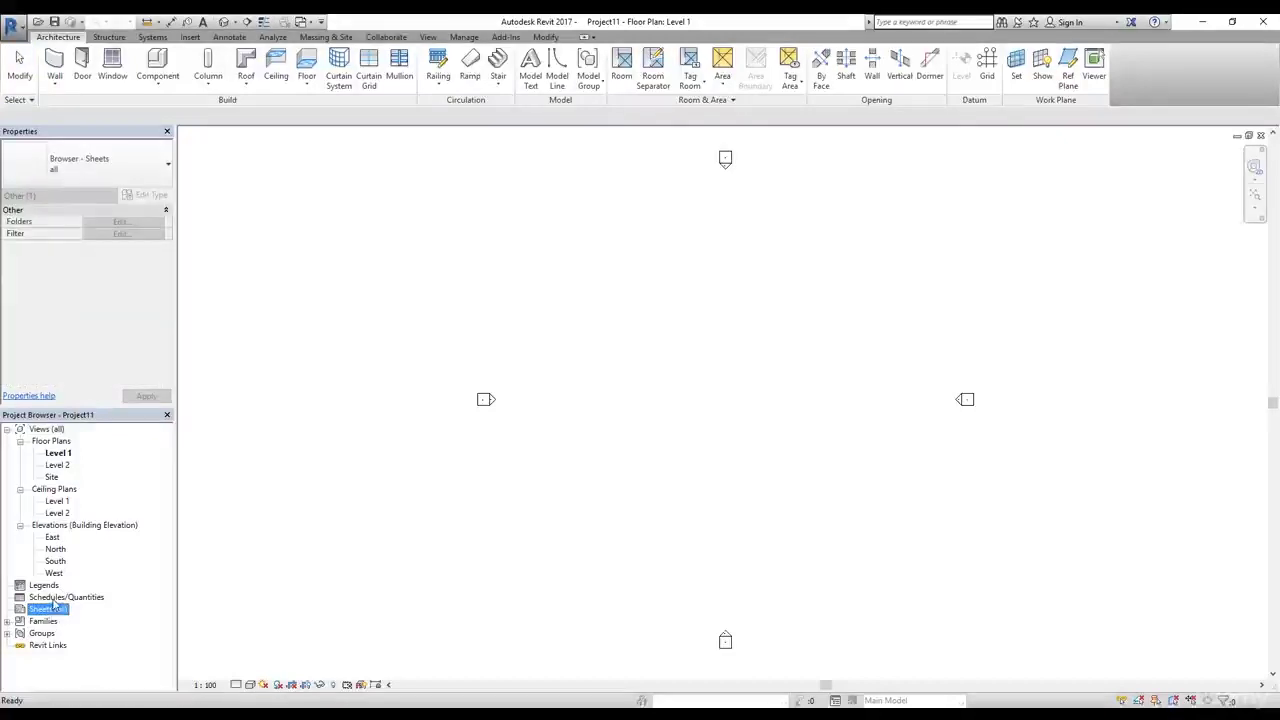
{"action": "left_click", "coordinate": [54, 598]}
{"action": "left_click", "coordinate": [50, 587]}
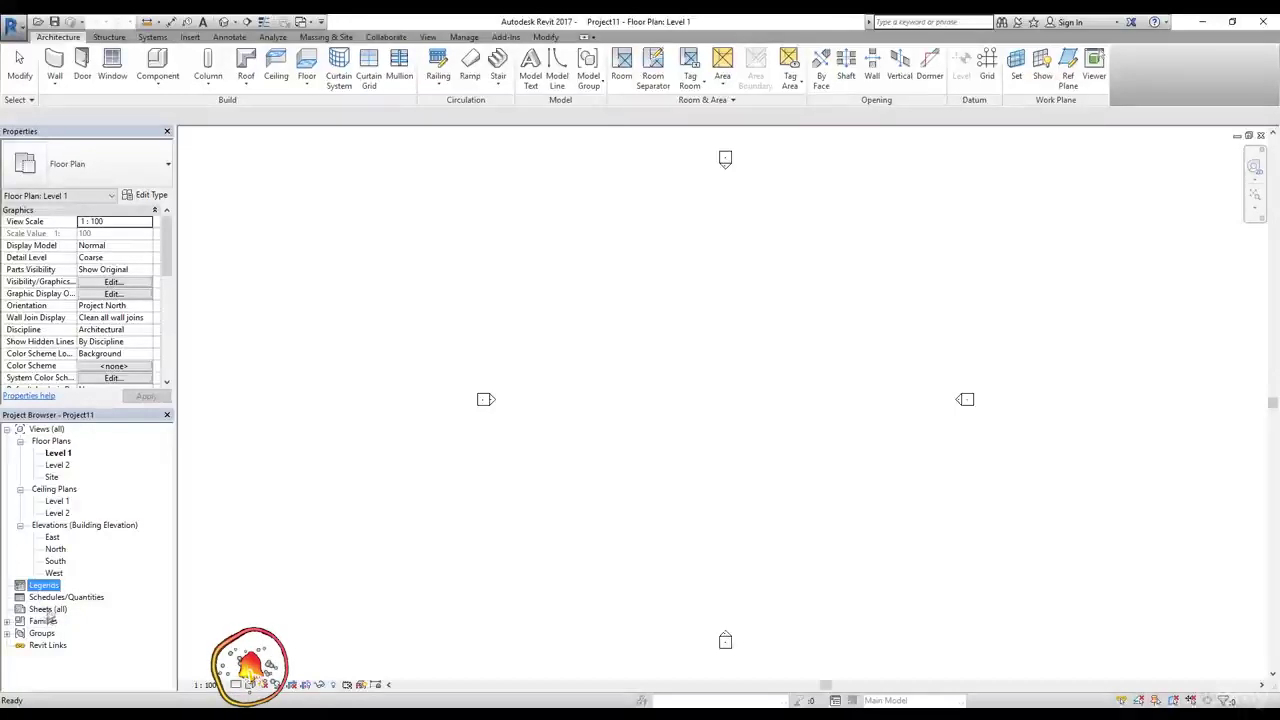
{"action": "right_click", "coordinate": [46, 599]}
{"action": "left_click", "coordinate": [45, 609]}
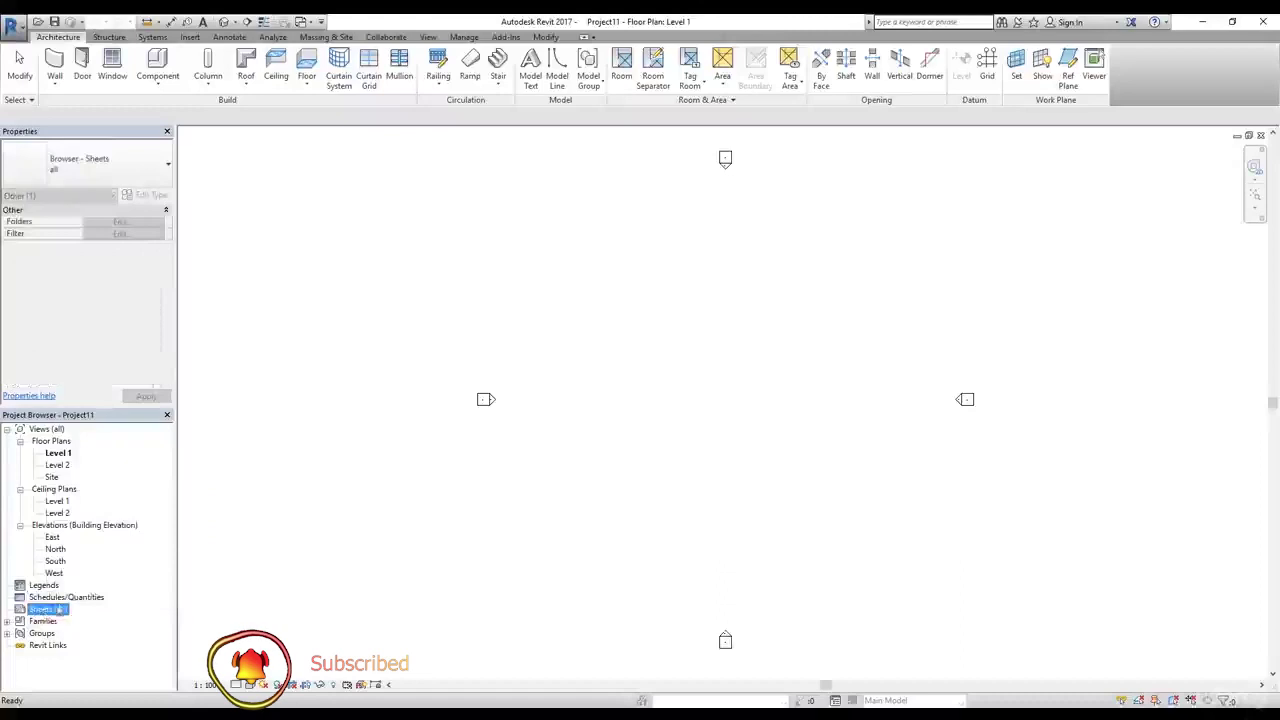
{"action": "left_click", "coordinate": [48, 587]}
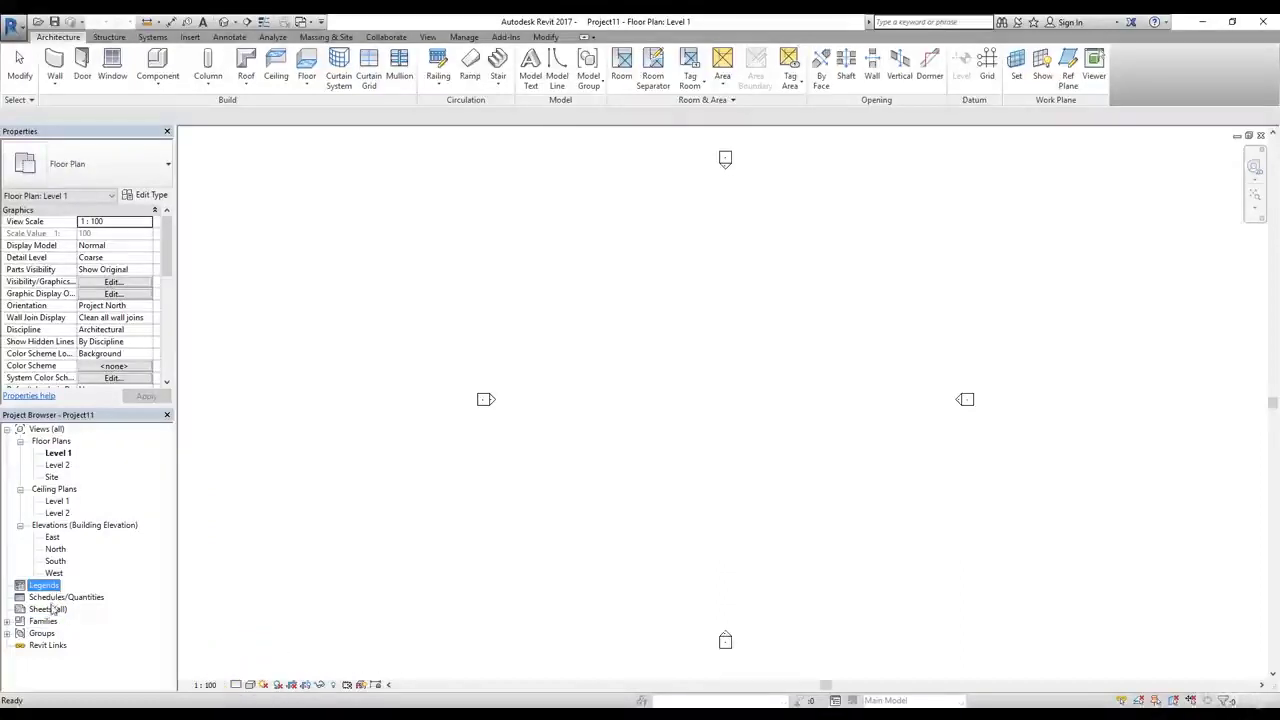
{"action": "left_click", "coordinate": [344, 497]}
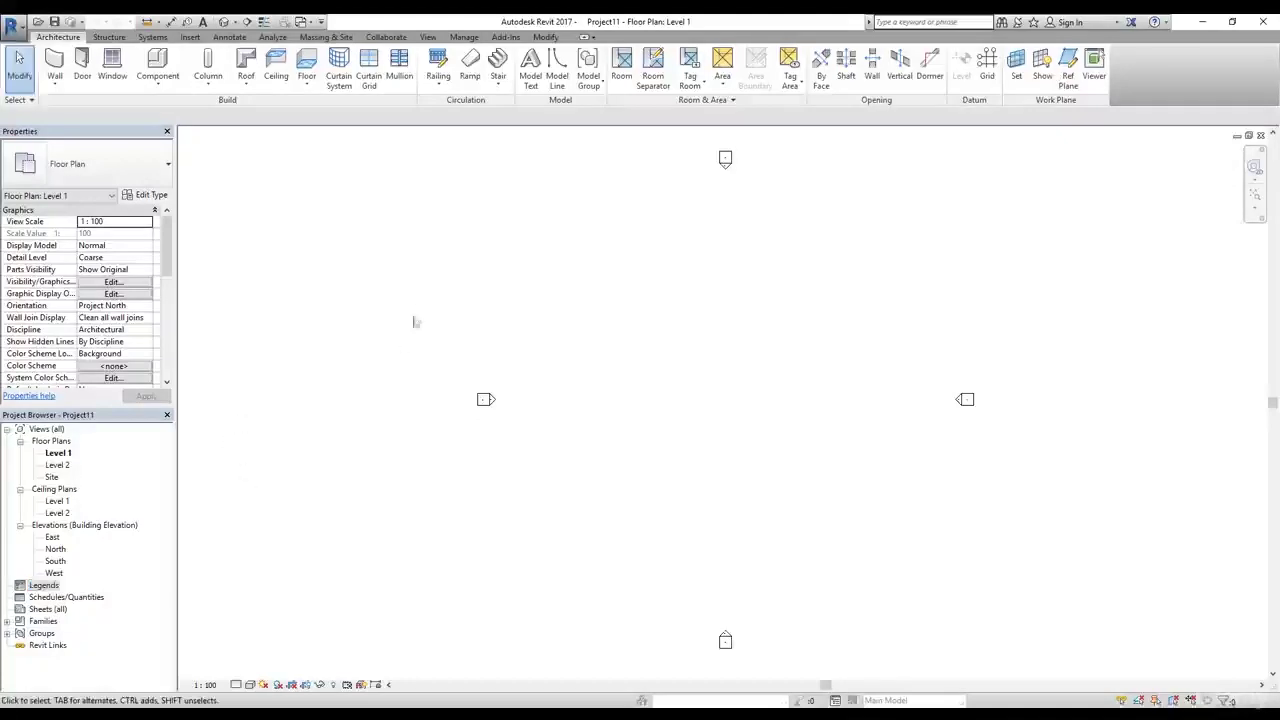
In Project Units, set Length to Feet and fractional inches, rounded to the nearest 1/4".
{"action": "left_click", "coordinate": [465, 38]}
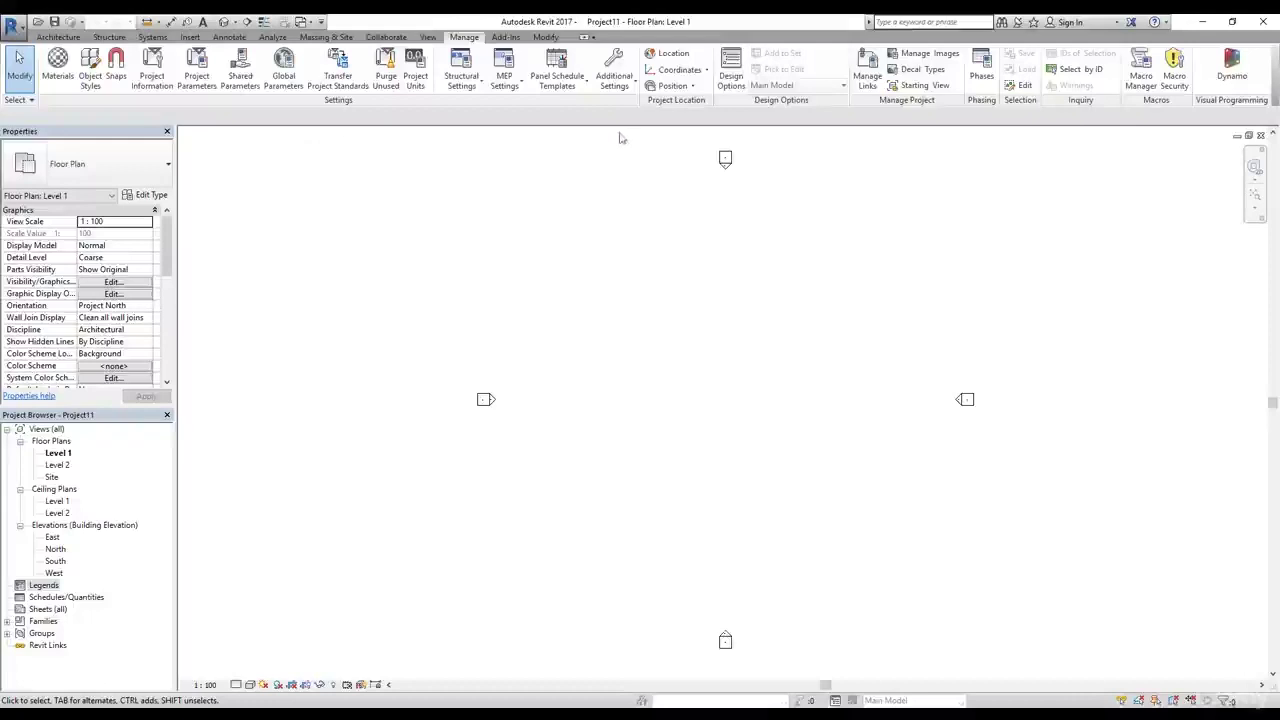
{"action": "left_click", "coordinate": [415, 75]}
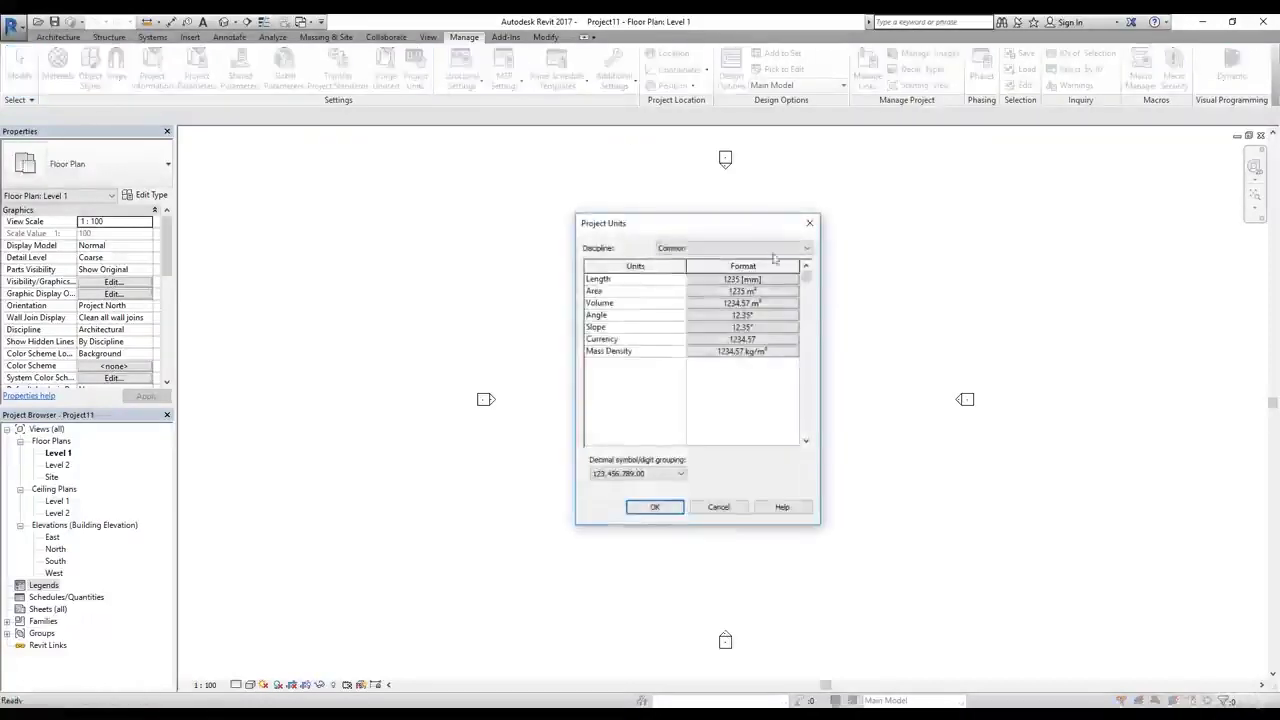
{"action": "left_click", "coordinate": [749, 281]}
{"action": "left_click_drag", "start_coordinate": [729, 268], "coordinate": [767, 279]}
{"action": "left_click", "coordinate": [755, 311]}
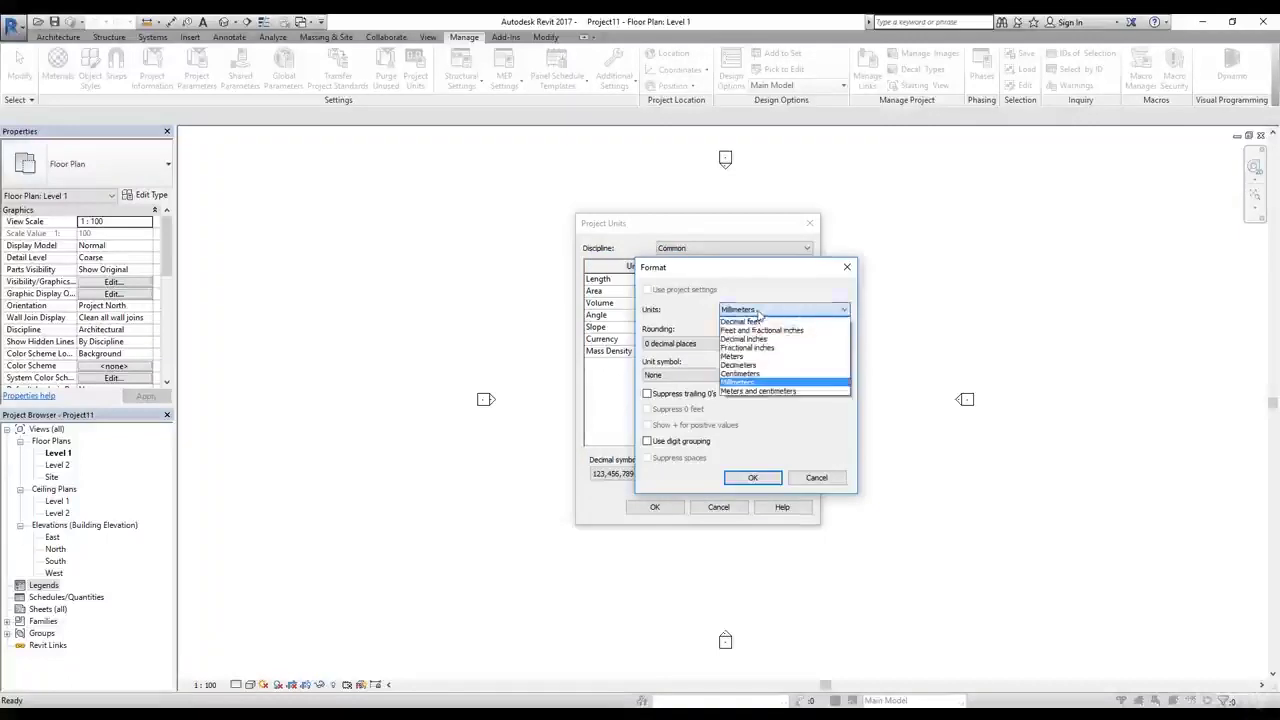
{"action": "left_click", "coordinate": [762, 331]}
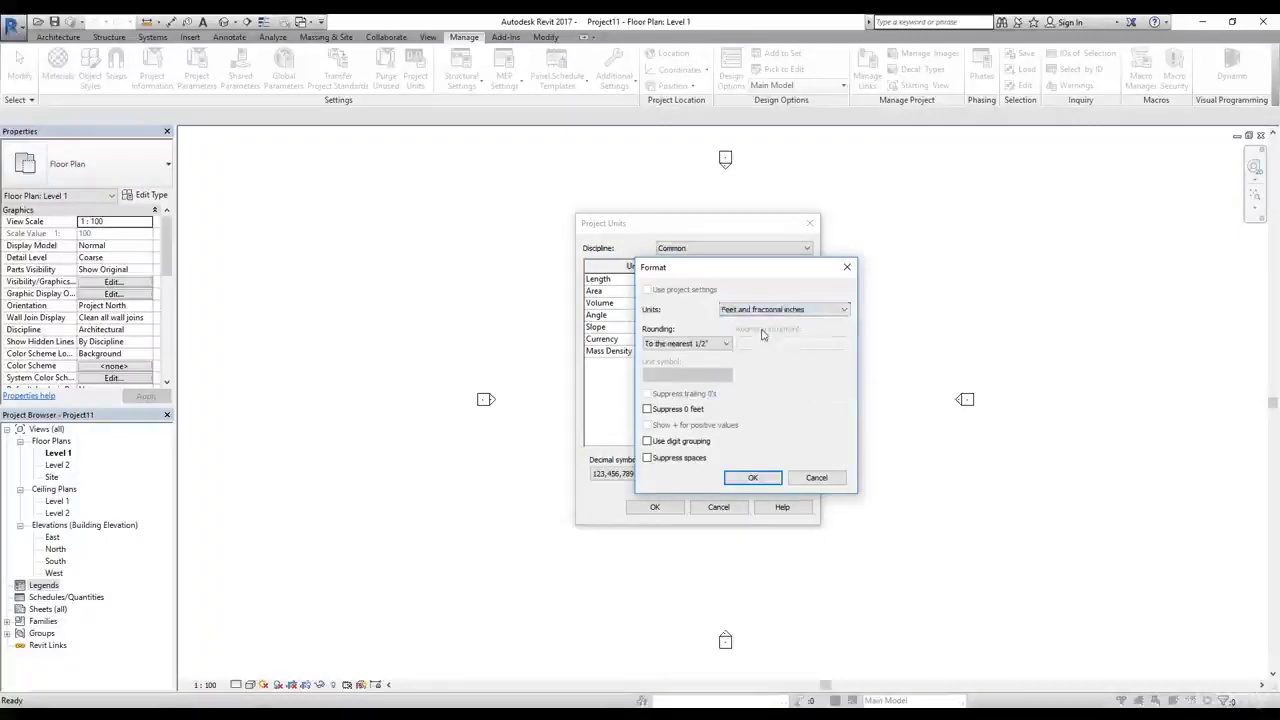
{"action": "left_click", "coordinate": [710, 346]}
{"action": "left_click", "coordinate": [700, 390]}
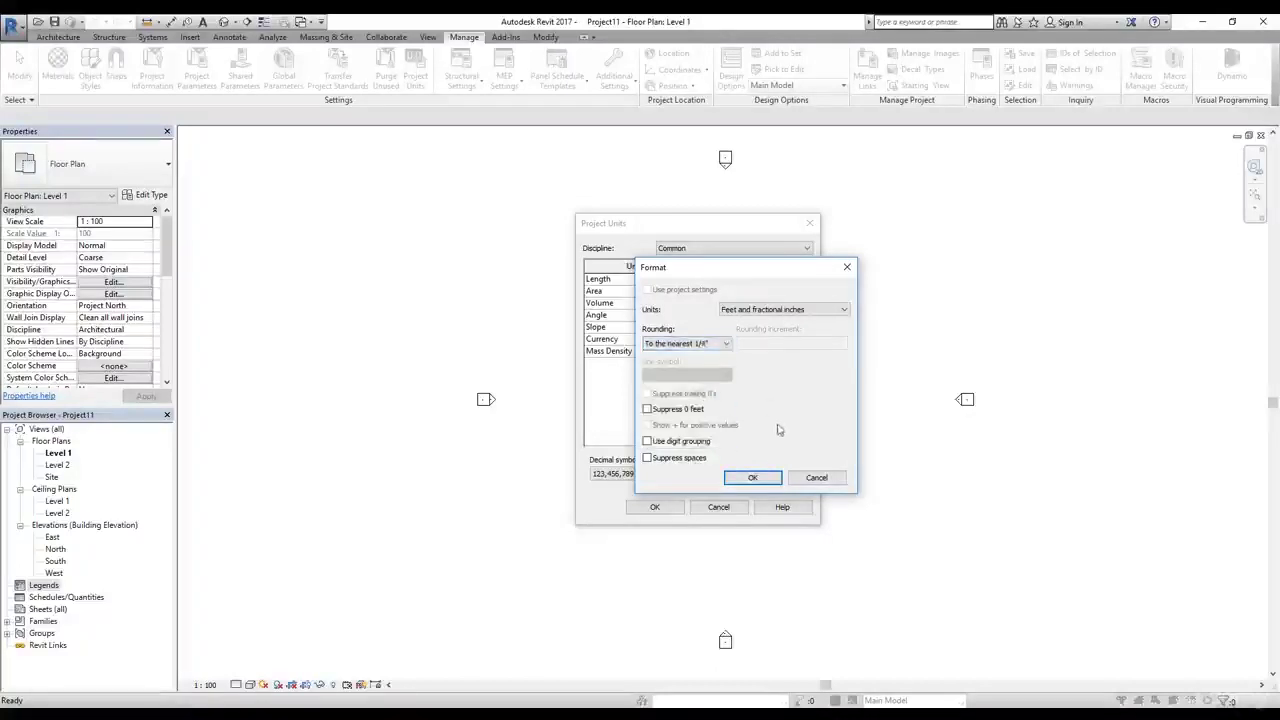
{"action": "left_click", "coordinate": [760, 479]}
{"action": "left_click", "coordinate": [670, 507]}
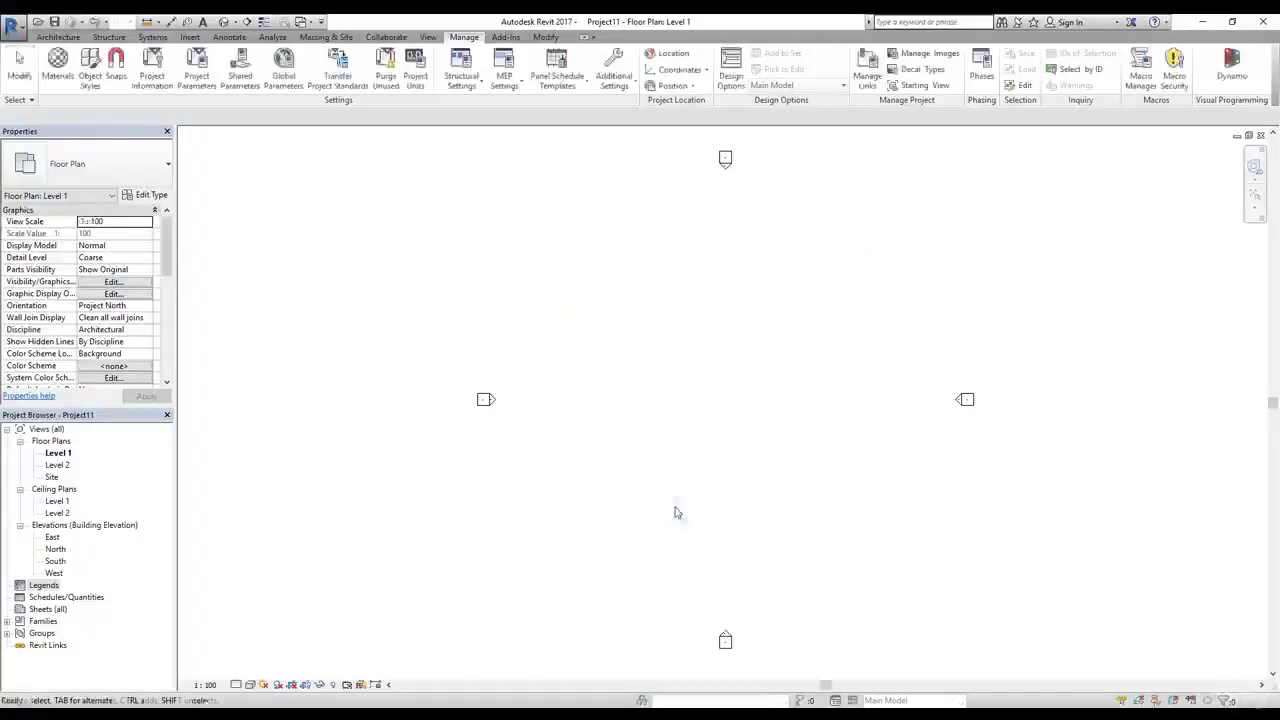
Enter the organization name and the description 'Archetural House Agency' in Project Information.
{"action": "left_click", "coordinate": [152, 75]}
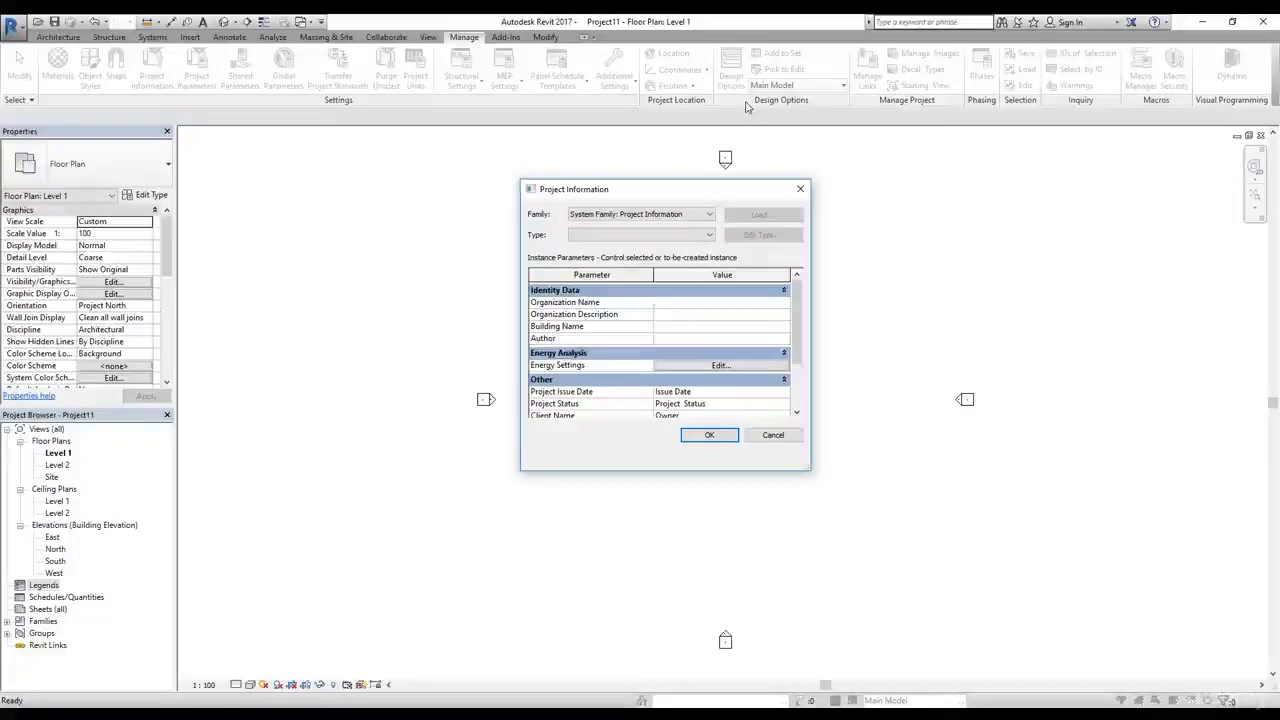
{"action": "type", "text": "s"}
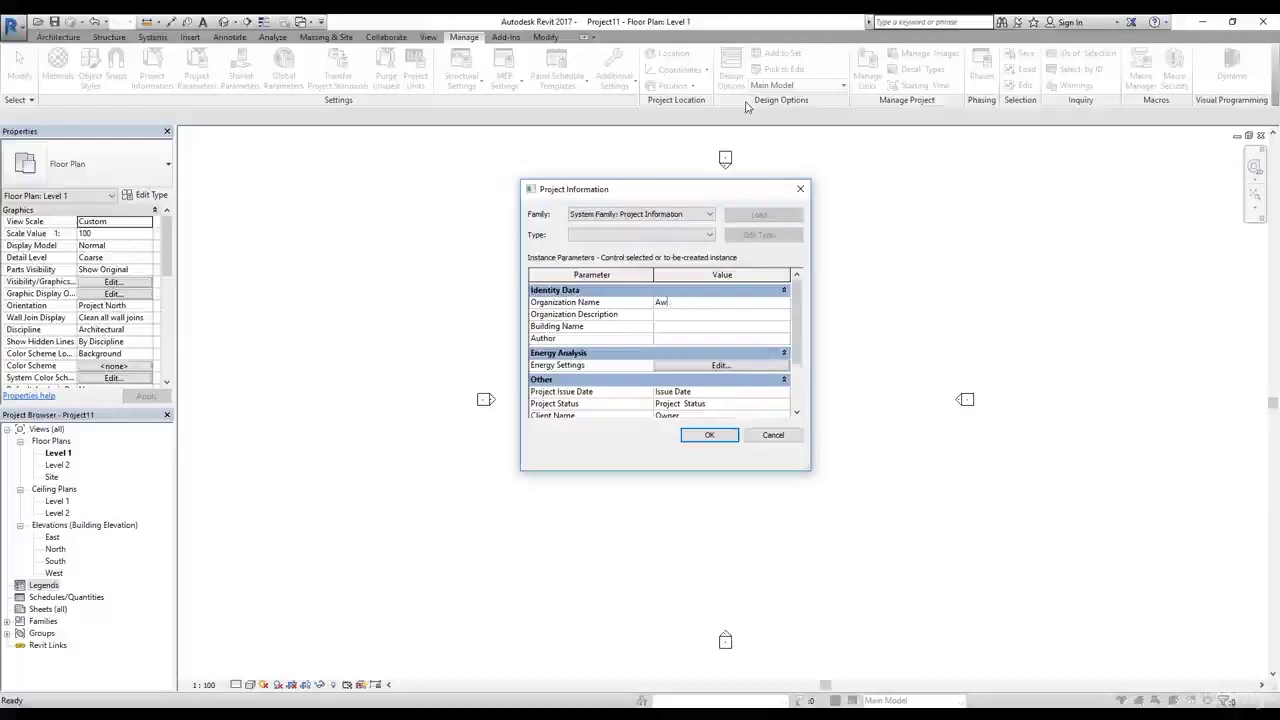
{"action": "type", "text": " LTD"}
{"action": "key", "text": "Tab"}
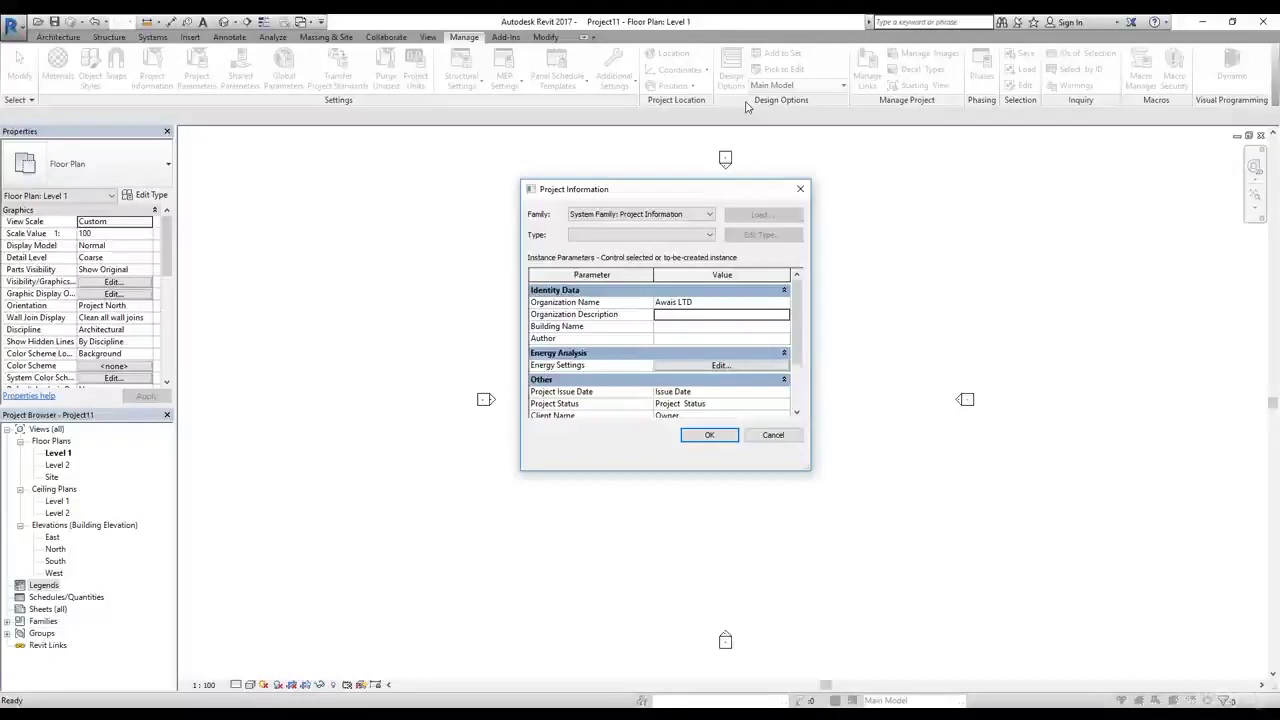
{"action": "type", "text": "Archi"}
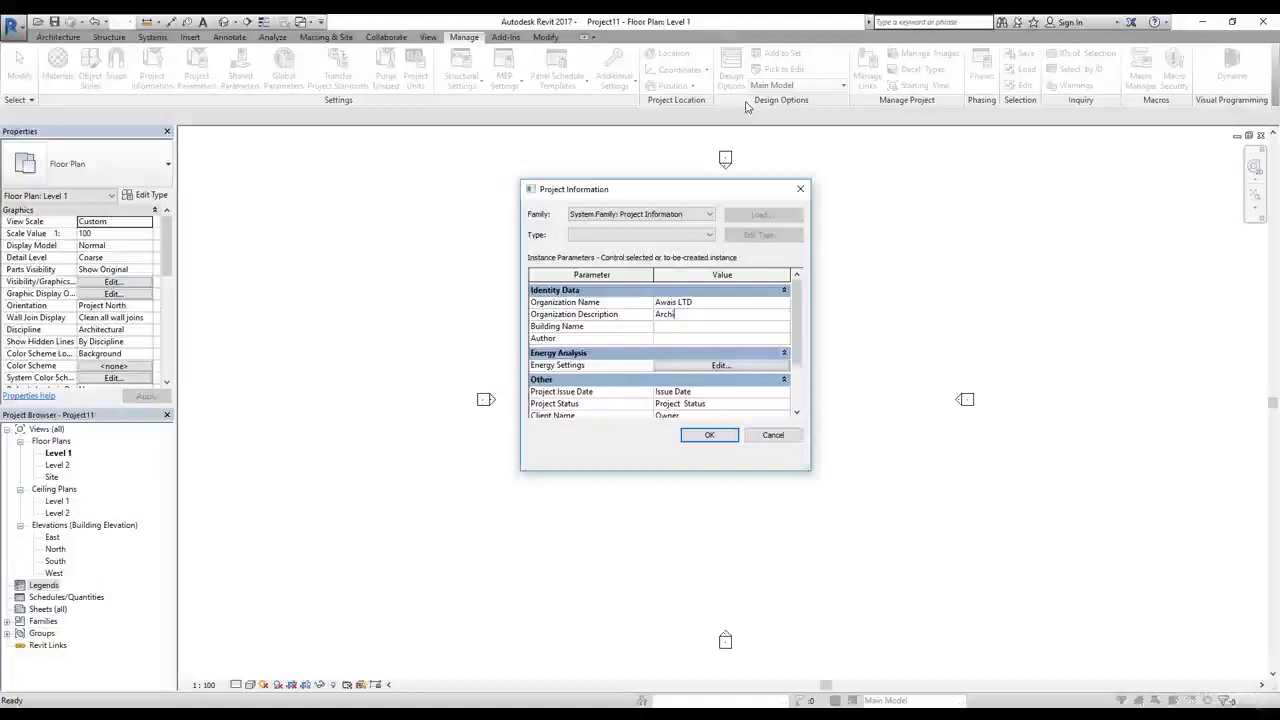
{"action": "key", "text": "BackSpace"}
{"action": "type", "text": "etural House "}
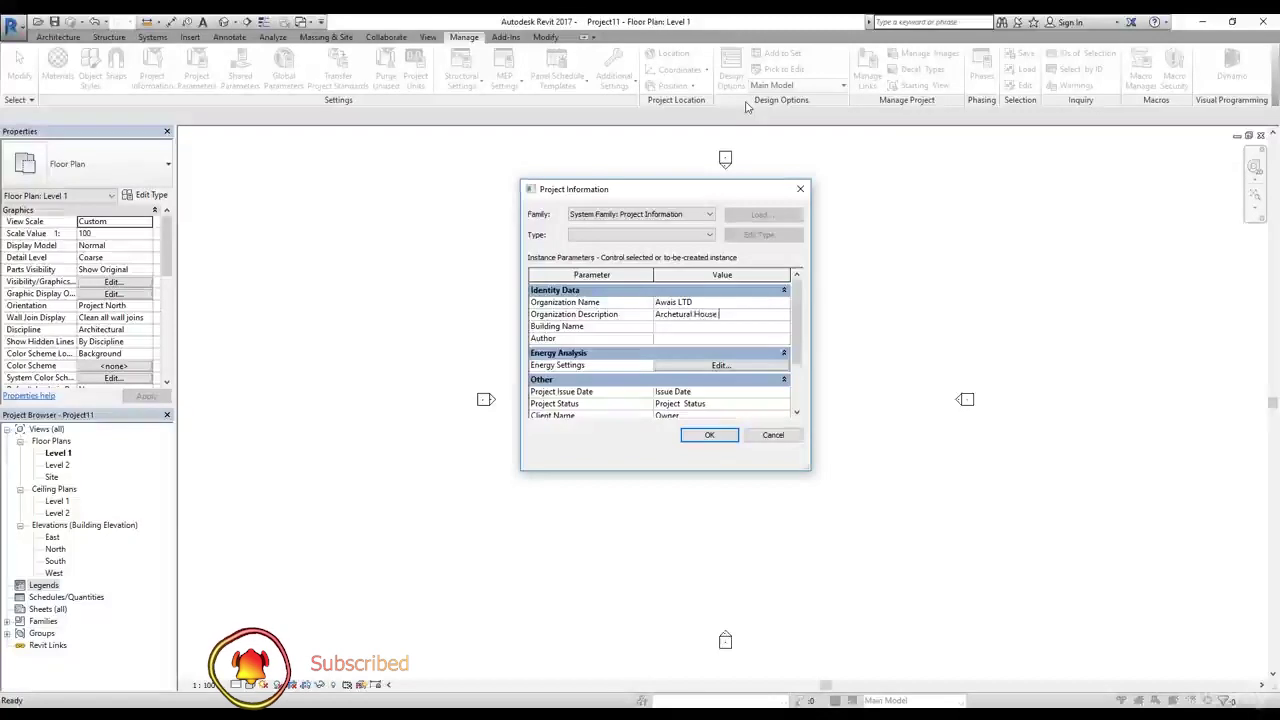
{"action": "type", "text": "Agency"}
{"action": "key", "text": "Tab"}
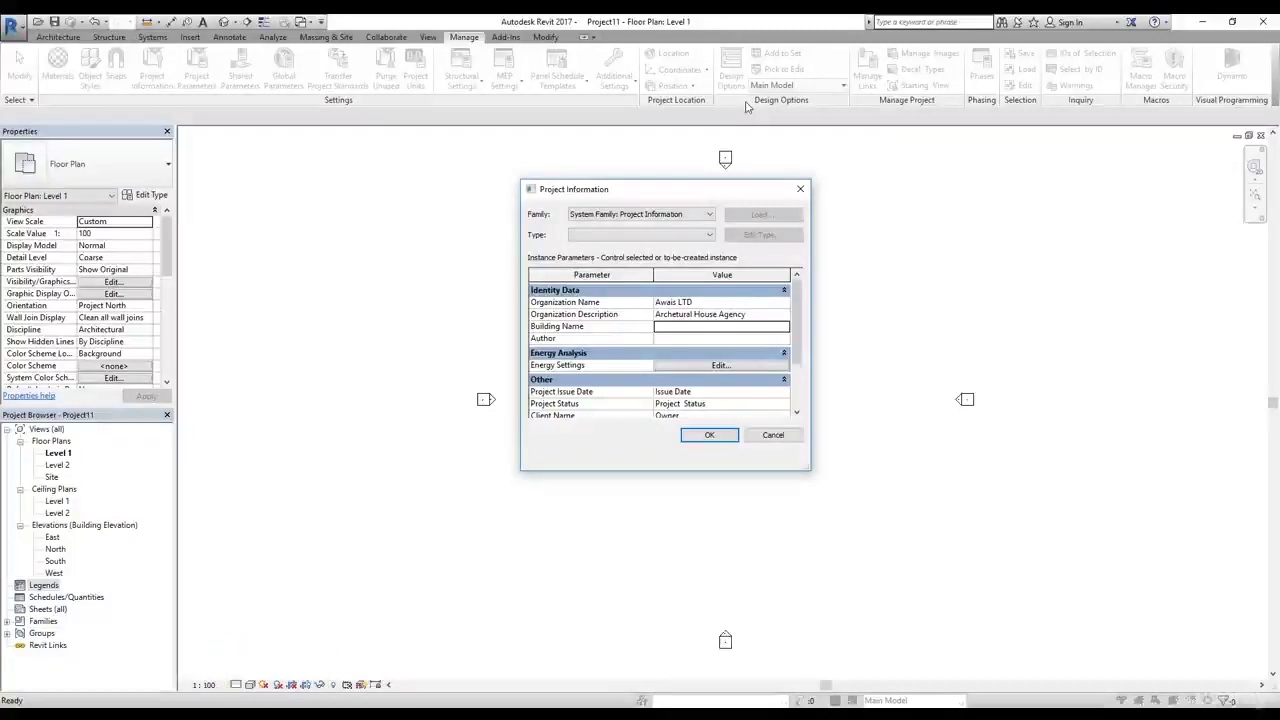
Set the building name to 001, fill in the author's name, and save the project information.
{"action": "type", "text": "001"}
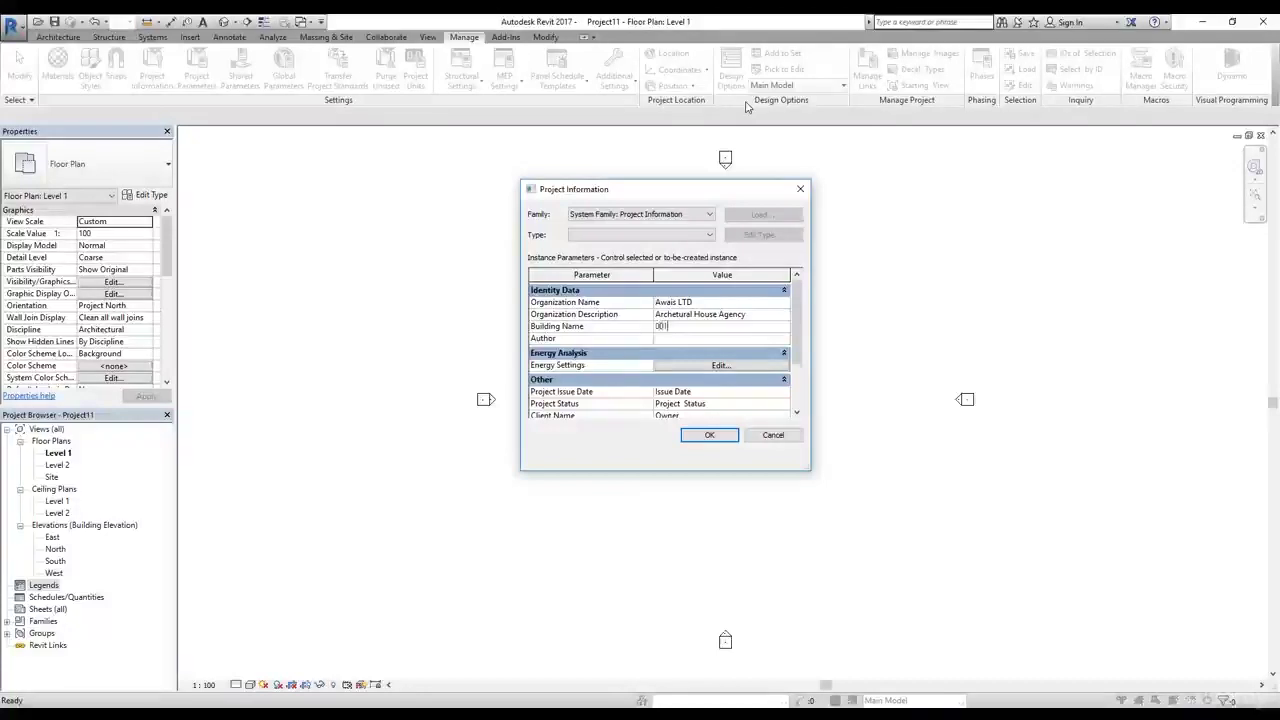
{"action": "key", "text": "Tab"}
{"action": "type", "text": "Awais"}
{"action": "key", "text": "Tab"}
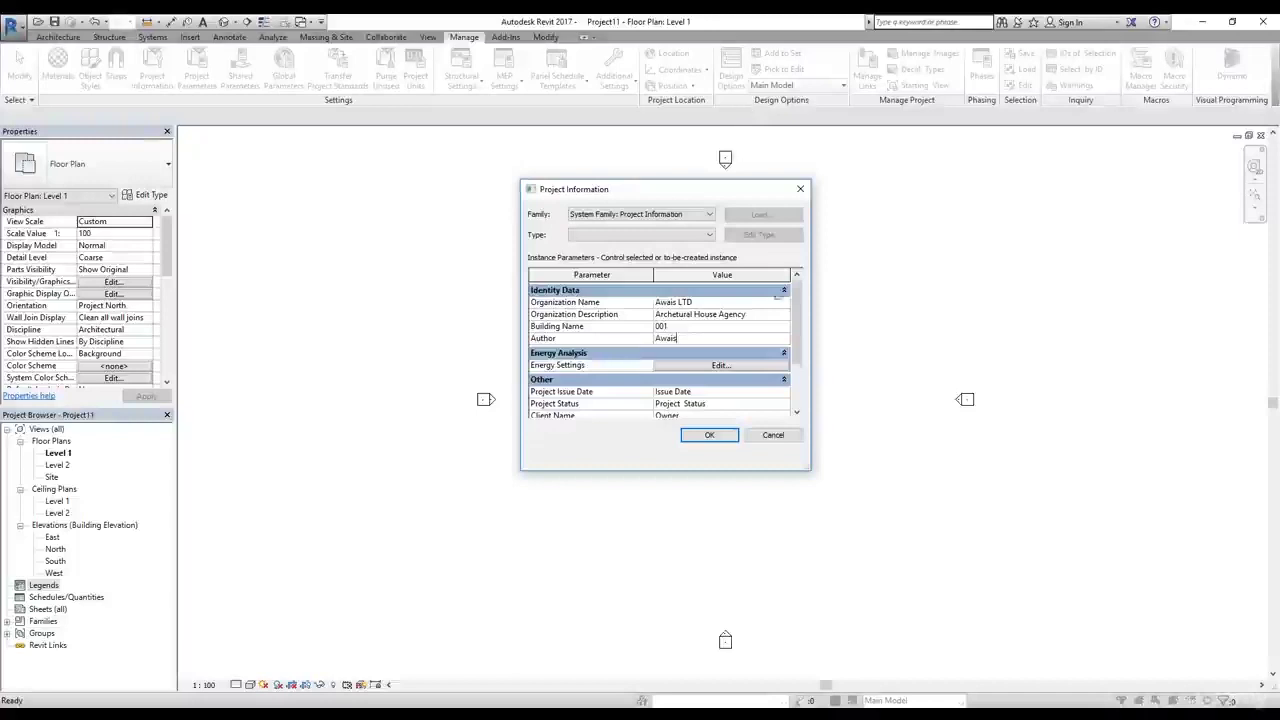
{"action": "left_click_drag", "start_coordinate": [808, 463], "coordinate": [990, 574]}
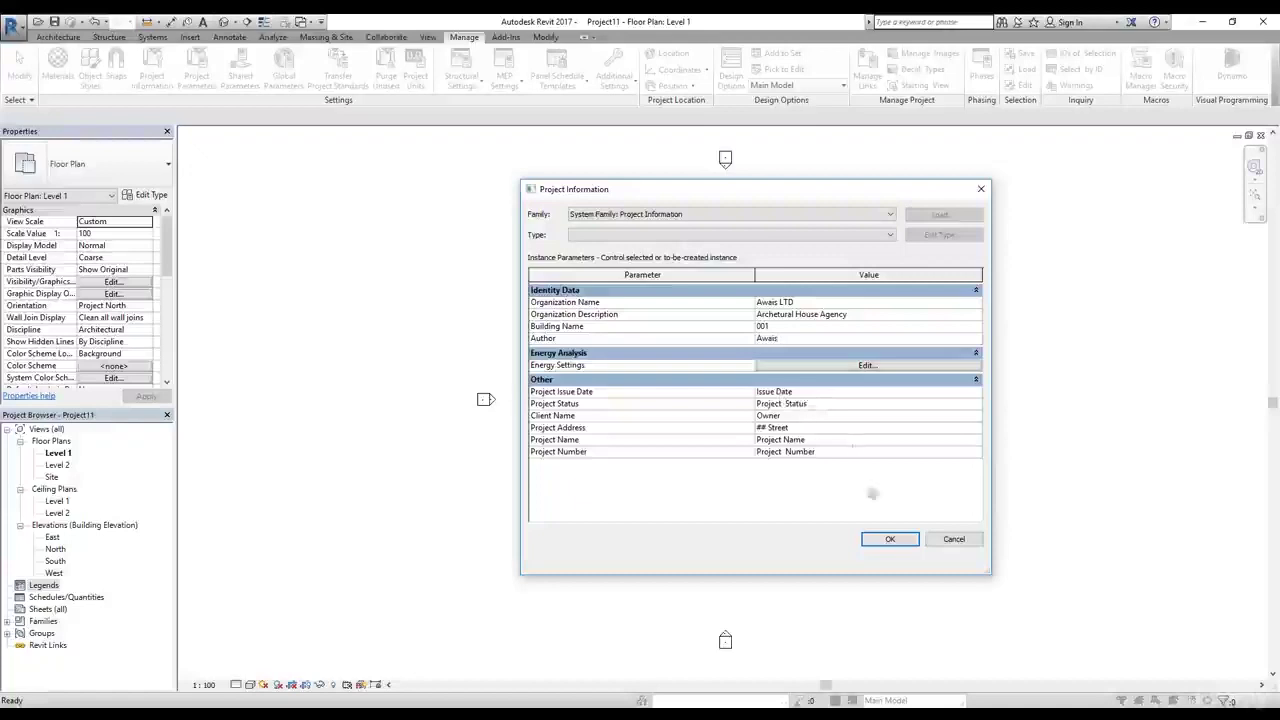
{"action": "left_click", "coordinate": [886, 541]}
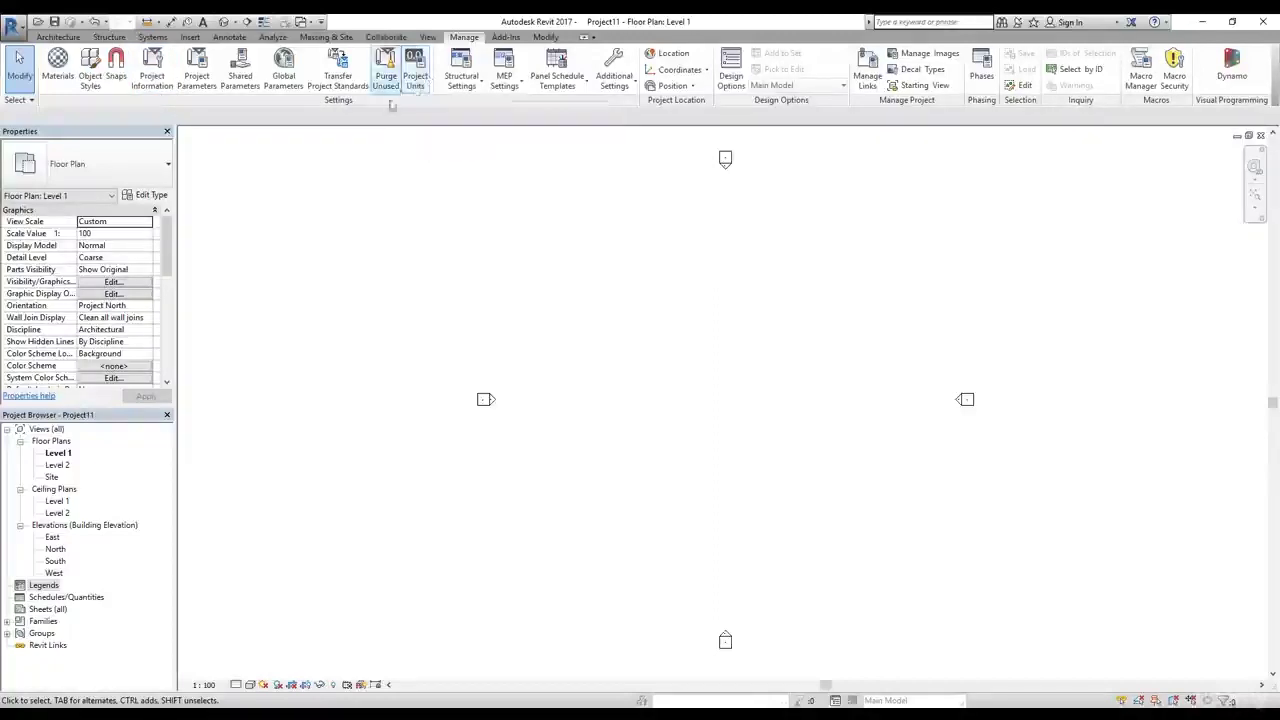
Look through the Manage tab's Structural Settings and Additional Settings lists, then bring up Location.
{"action": "left_click", "coordinate": [464, 86]}
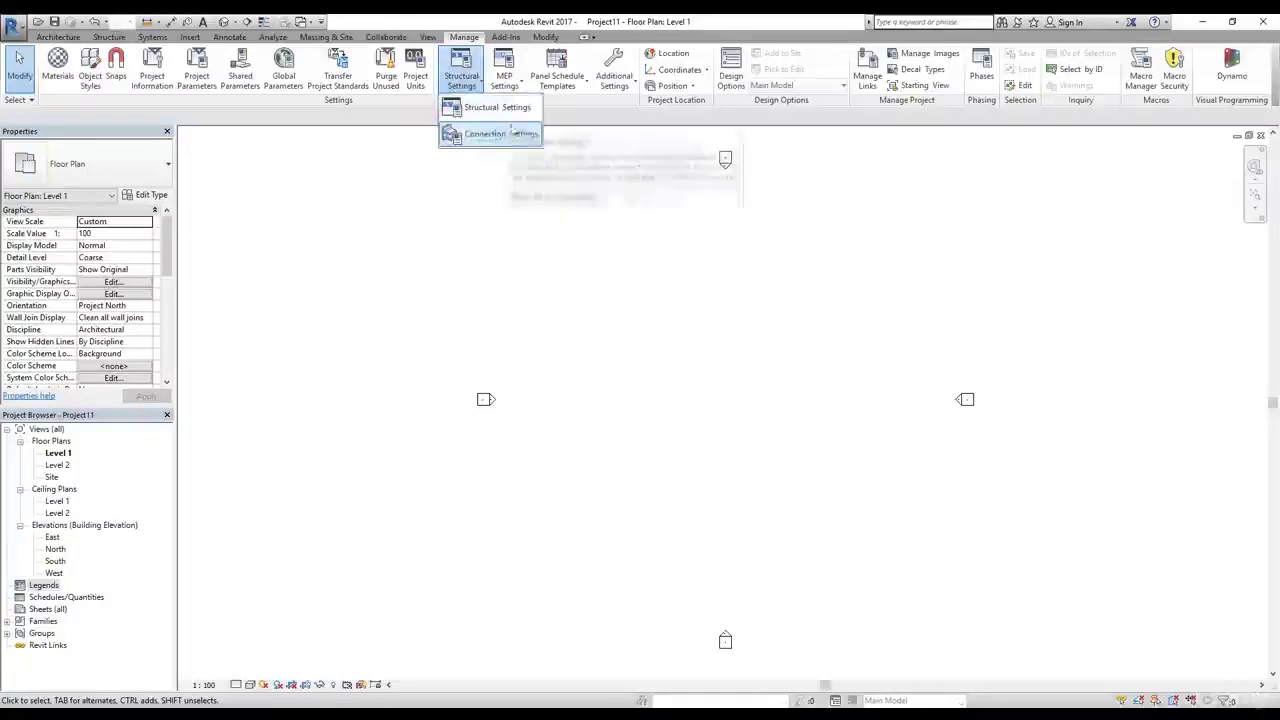
{"action": "left_click", "coordinate": [613, 88]}
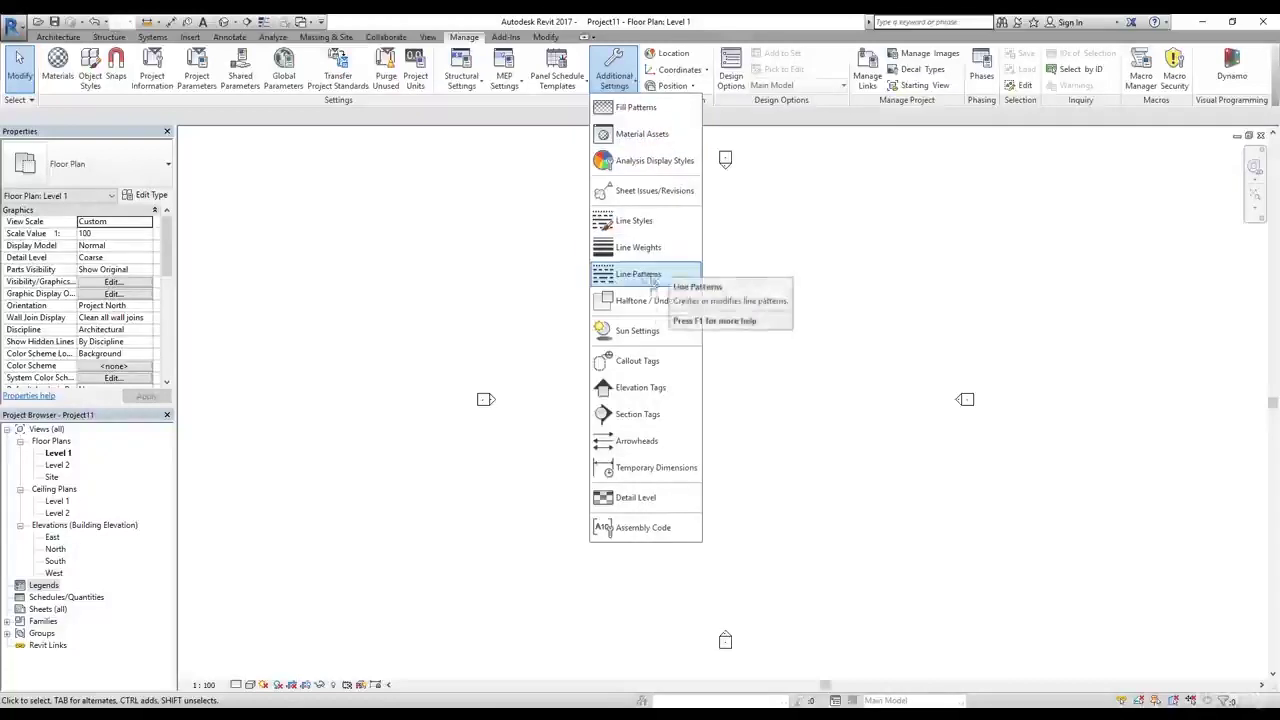
{"action": "left_click", "coordinate": [540, 125]}
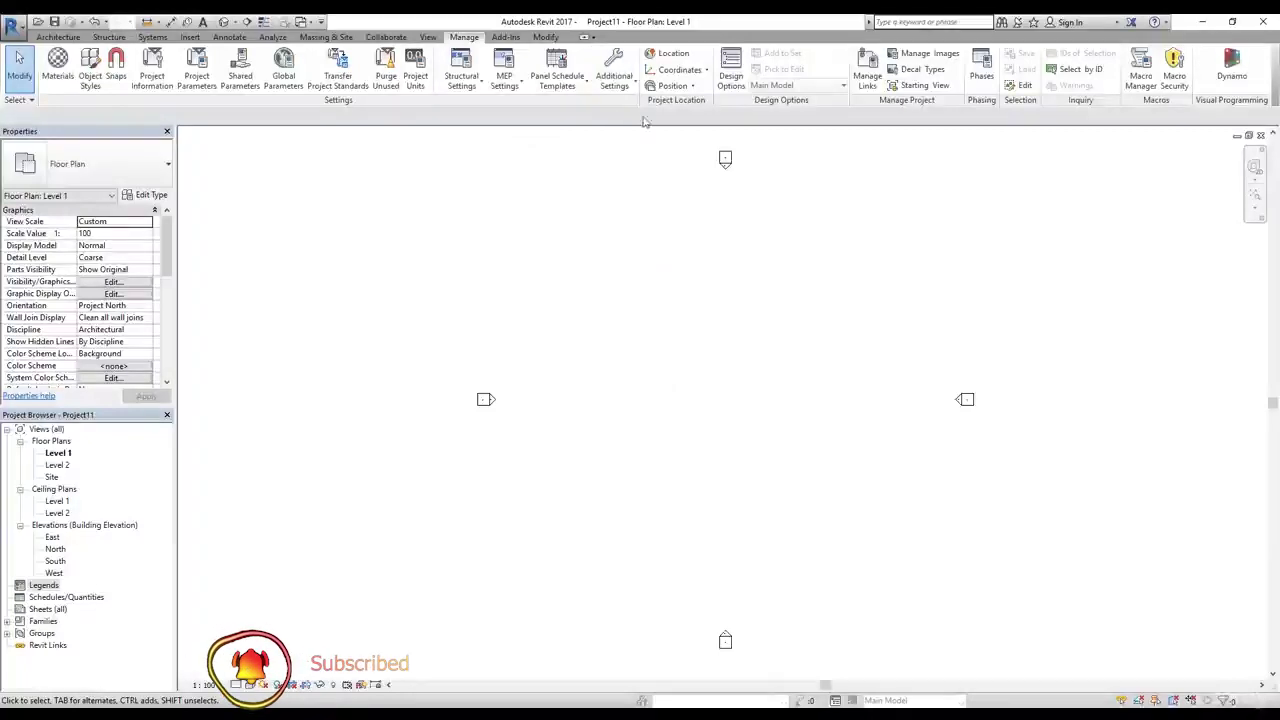
{"action": "left_click", "coordinate": [676, 55]}
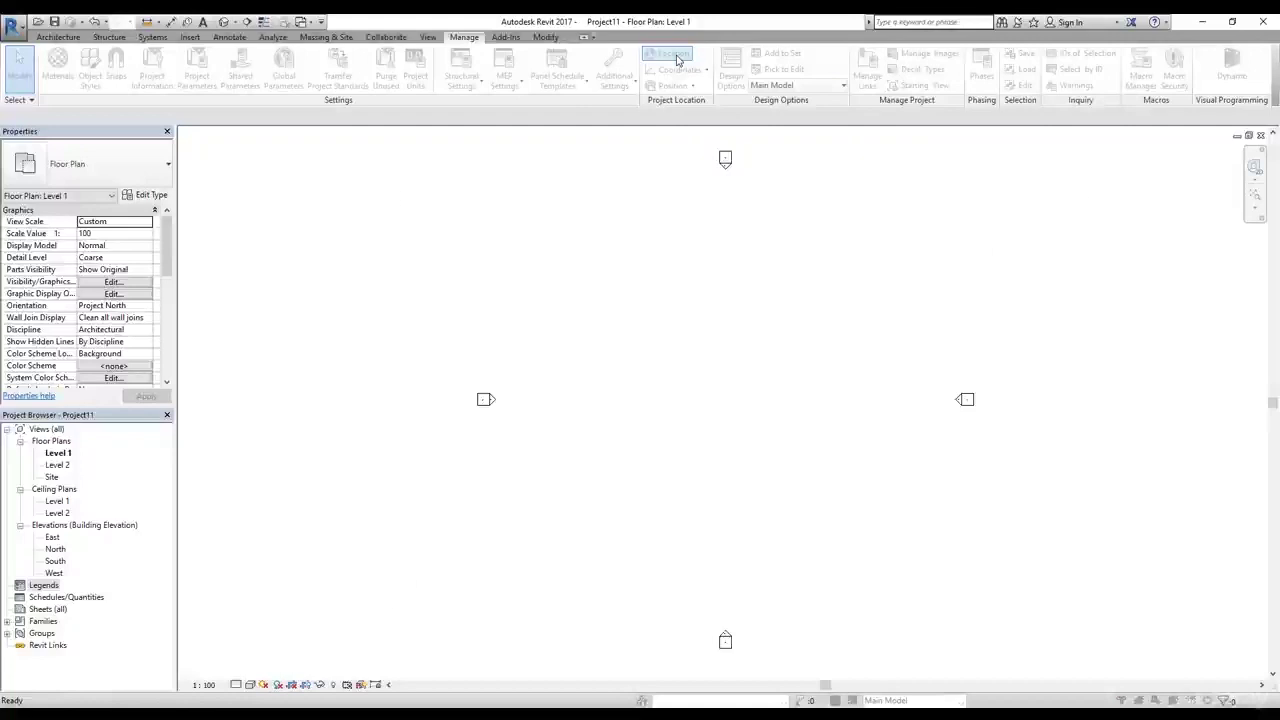
Replace the Boston, MA address with Melbourne, Australia and fine-tune the map pin.
{"action": "left_click_drag", "start_coordinate": [614, 195], "coordinate": [472, 152]}
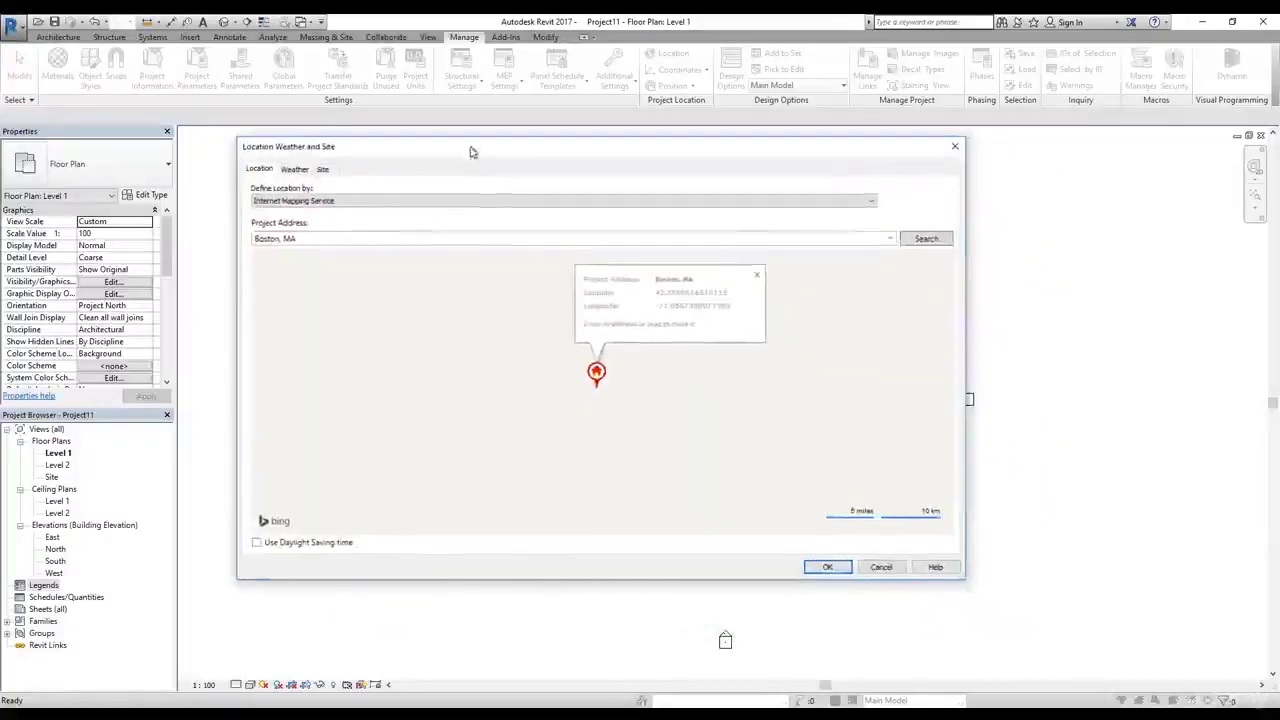
{"action": "left_click", "coordinate": [302, 240]}
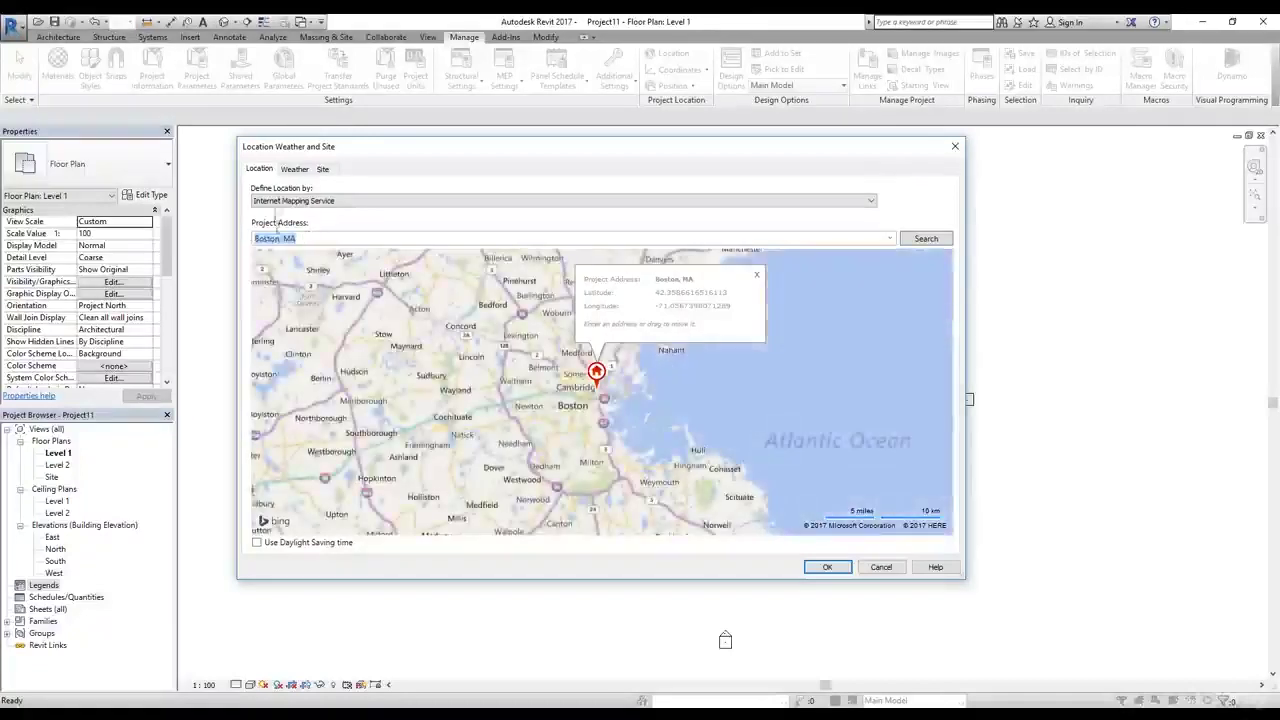
{"action": "type", "text": "melbourne"}
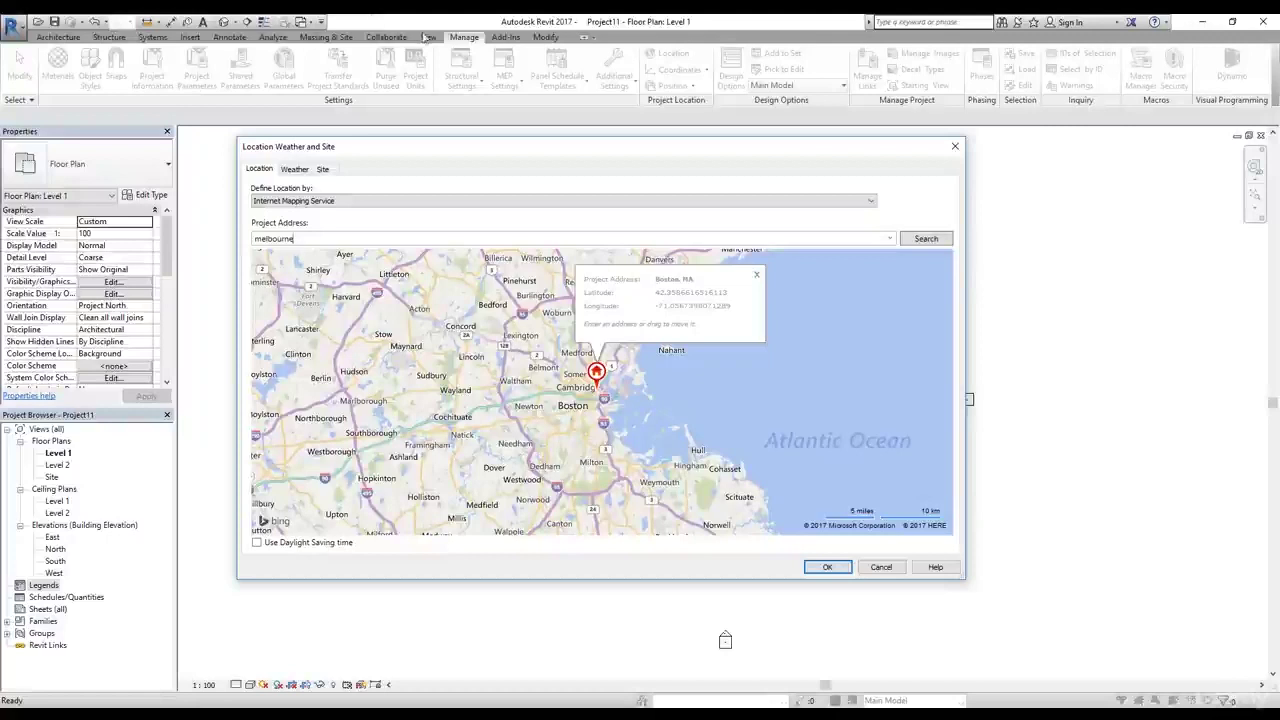
{"action": "left_click", "coordinate": [926, 238]}
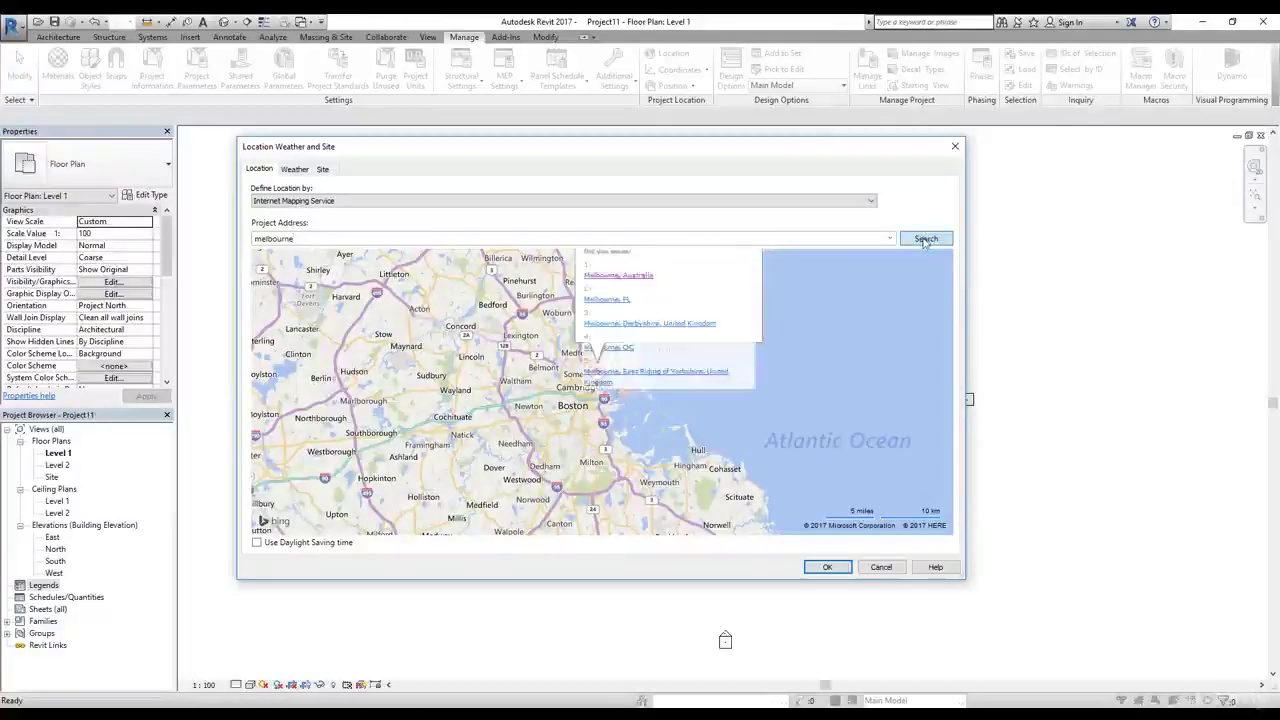
{"action": "left_click", "coordinate": [630, 276]}
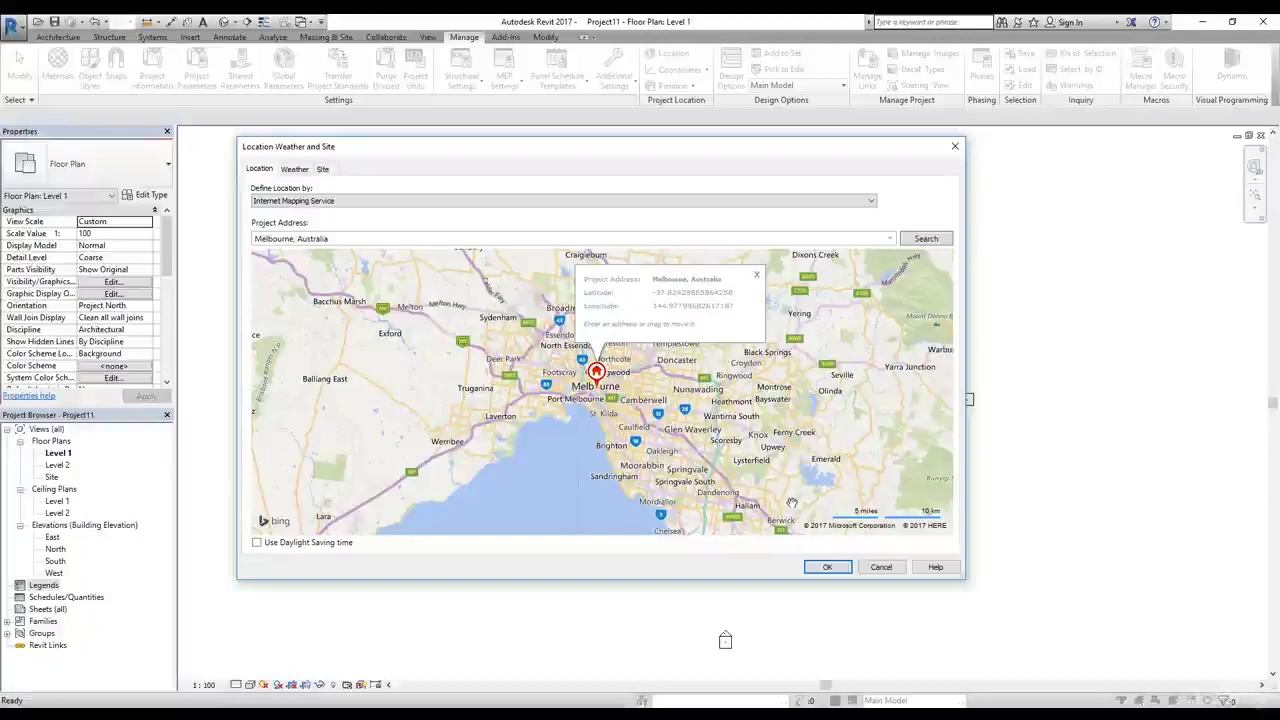
{"action": "left_click_drag", "start_coordinate": [596, 372], "coordinate": [548, 383]}
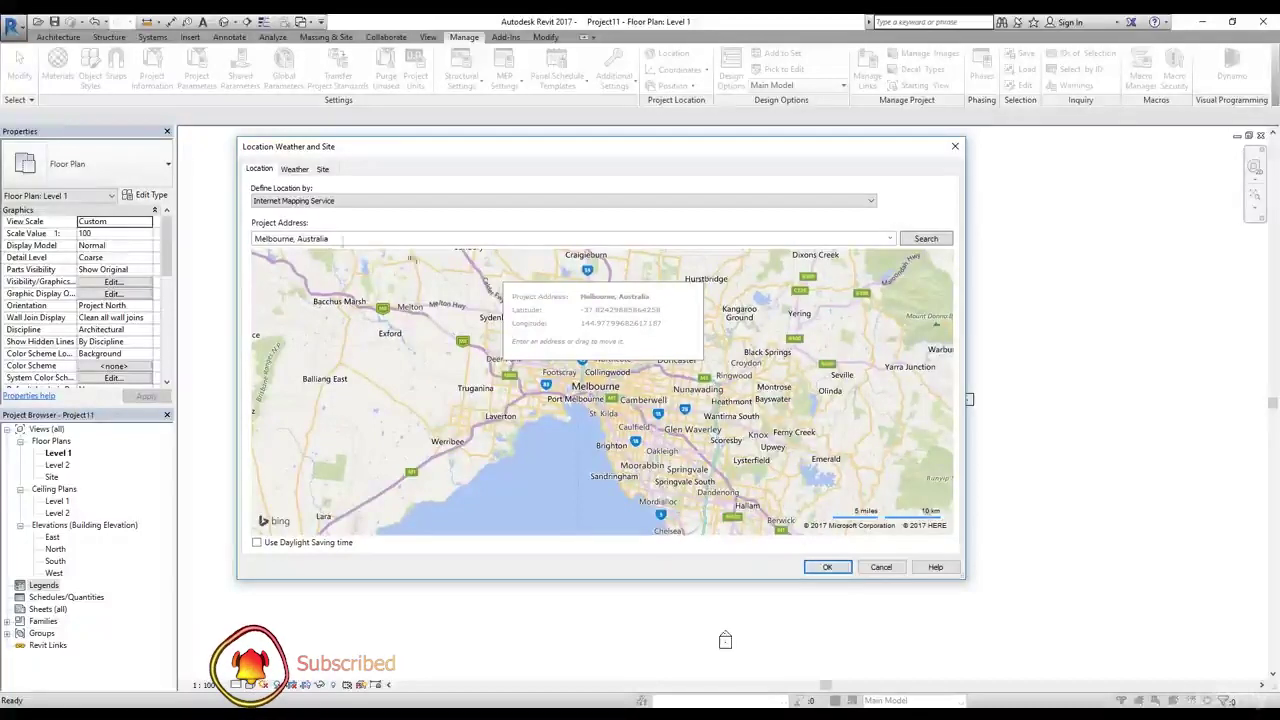
{"action": "left_click", "coordinate": [827, 567]}
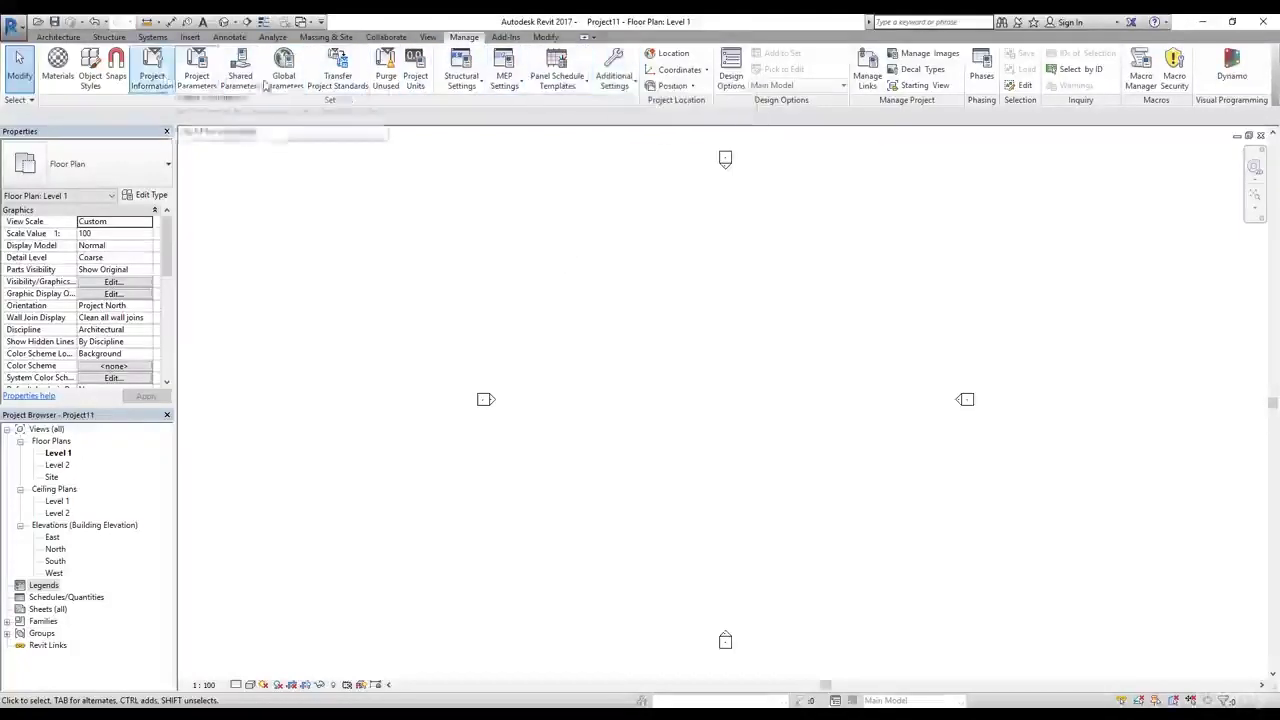
Create a new schedule for the Doors category, keeping the name Door Schedule.
{"action": "right_click", "coordinate": [51, 598]}
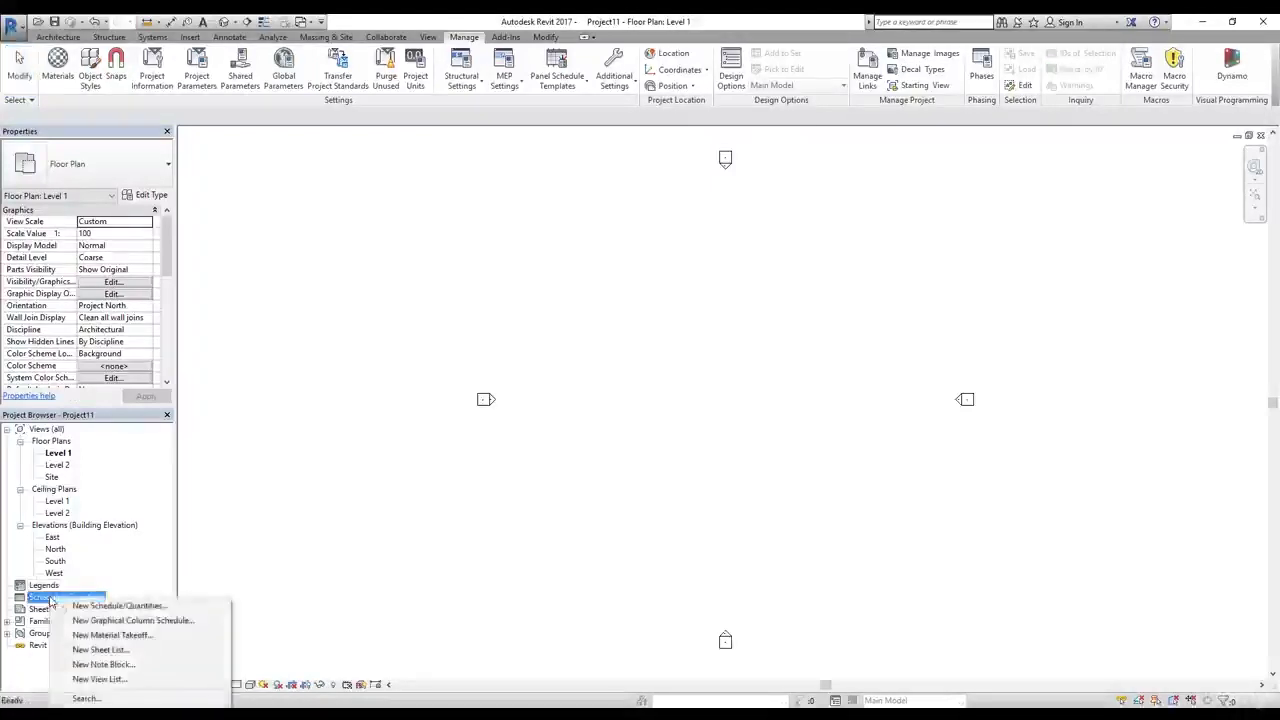
{"action": "left_click", "coordinate": [117, 608]}
{"action": "left_click_drag", "start_coordinate": [680, 252], "coordinate": [488, 172]}
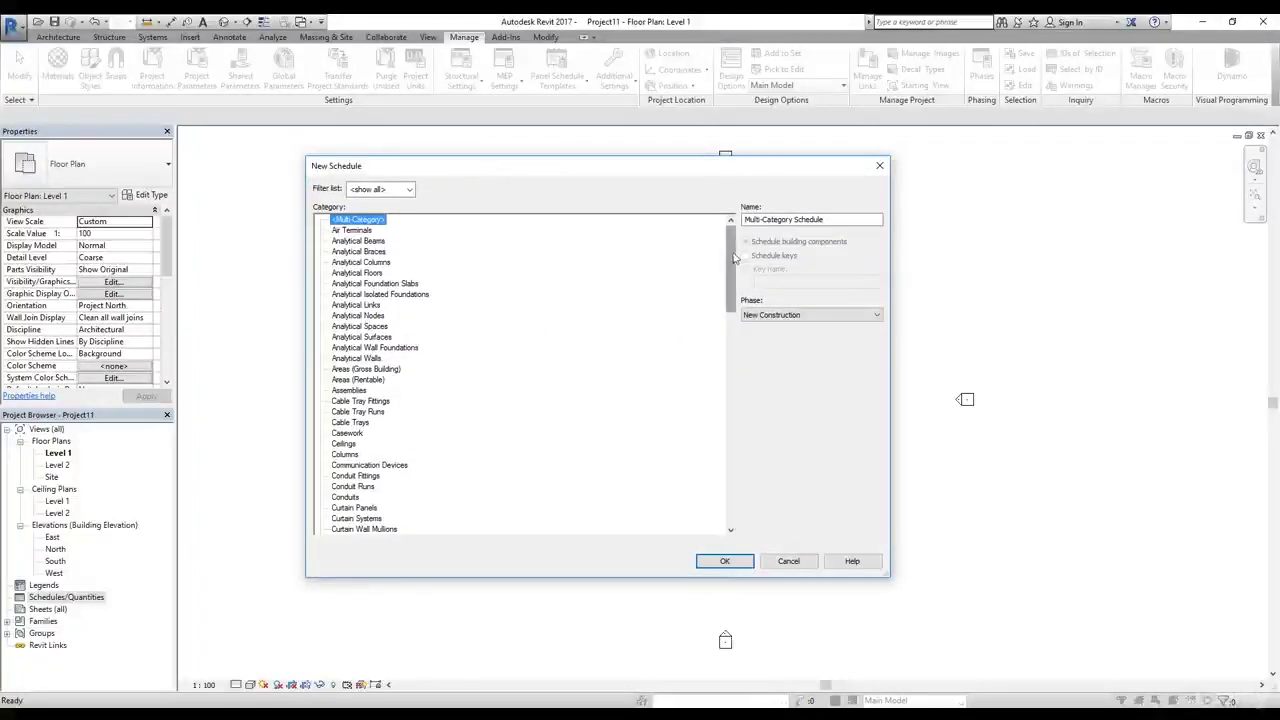
{"action": "left_click_drag", "start_coordinate": [733, 258], "coordinate": [717, 352]}
{"action": "scroll", "coordinate": [397, 320], "scroll_direction": "up", "scroll_amount": 1}
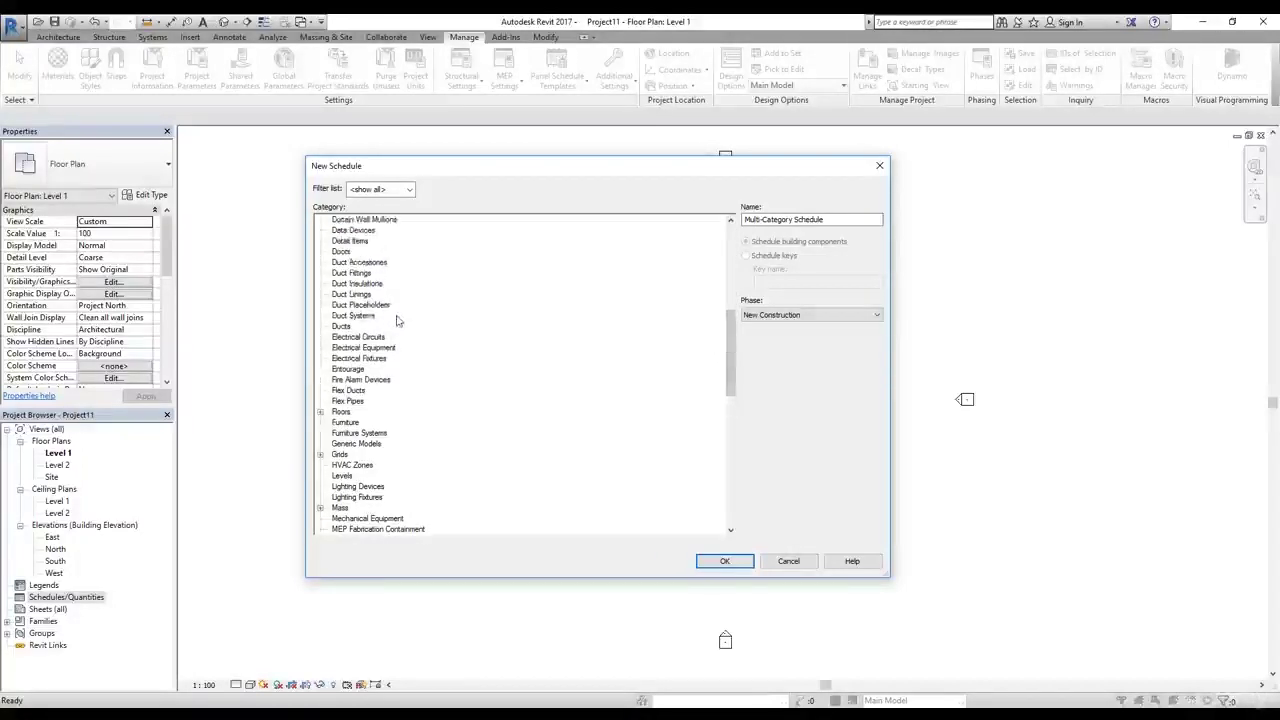
{"action": "left_click", "coordinate": [337, 252]}
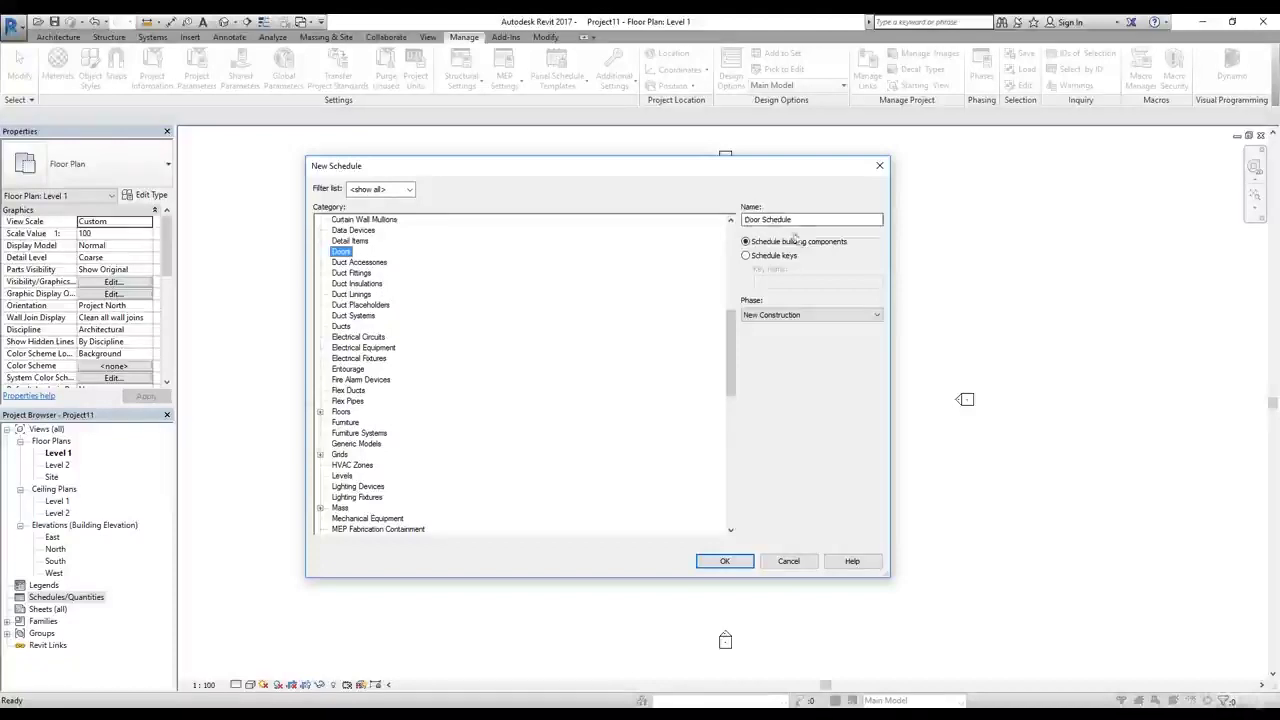
{"action": "left_click", "coordinate": [725, 561]}
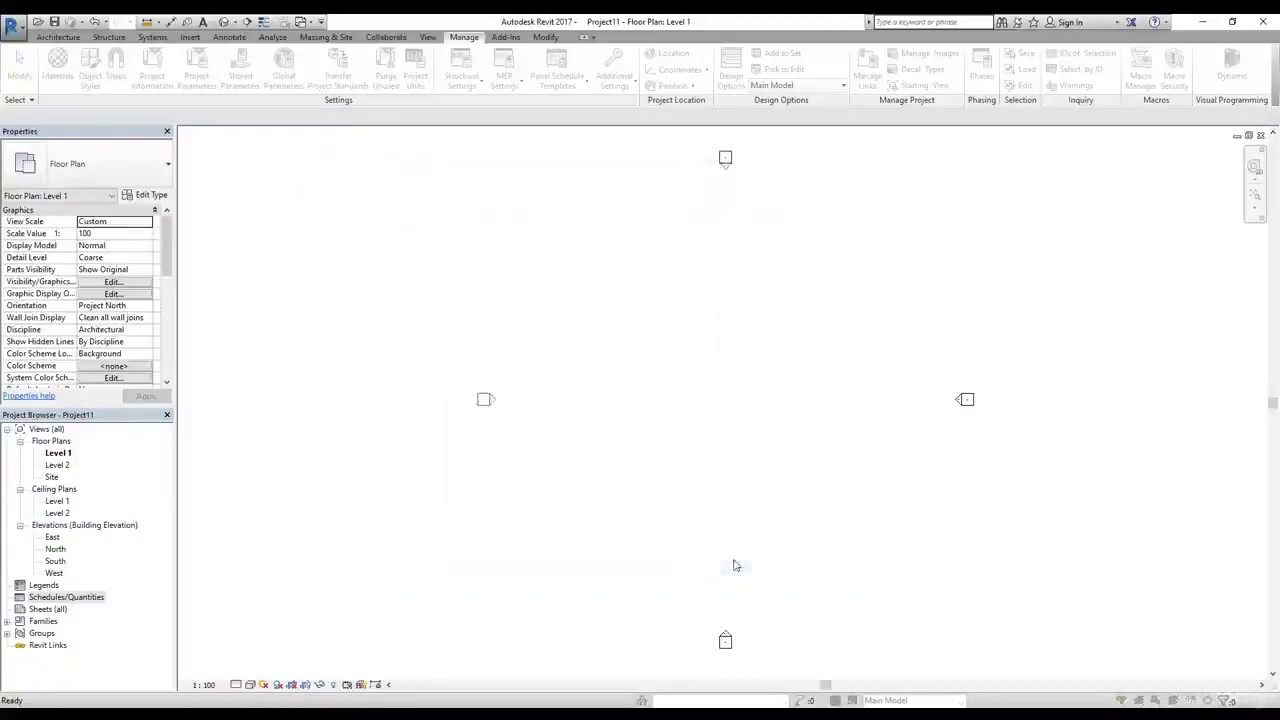
Enlarge Schedule Properties and add Width, Type, Level and Model to the scheduled fields.
{"action": "left_click_drag", "start_coordinate": [642, 220], "coordinate": [622, 223]}
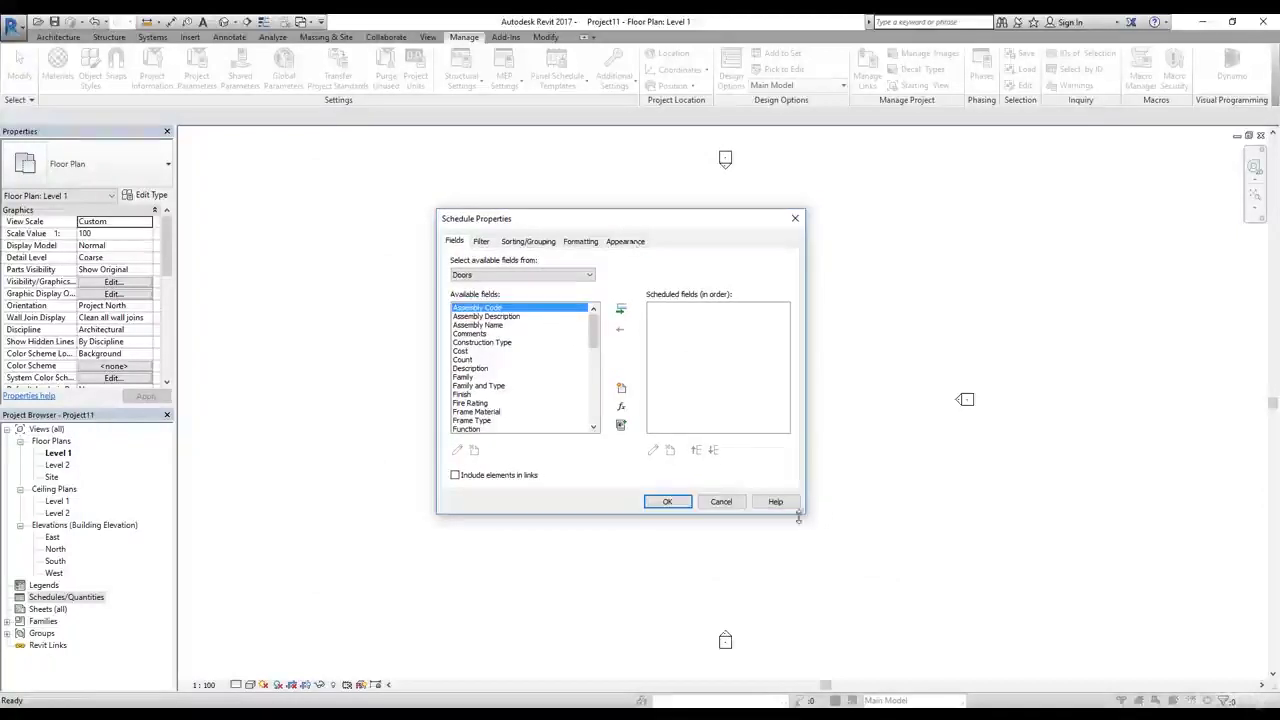
{"action": "left_click_drag", "start_coordinate": [803, 517], "coordinate": [1102, 638]}
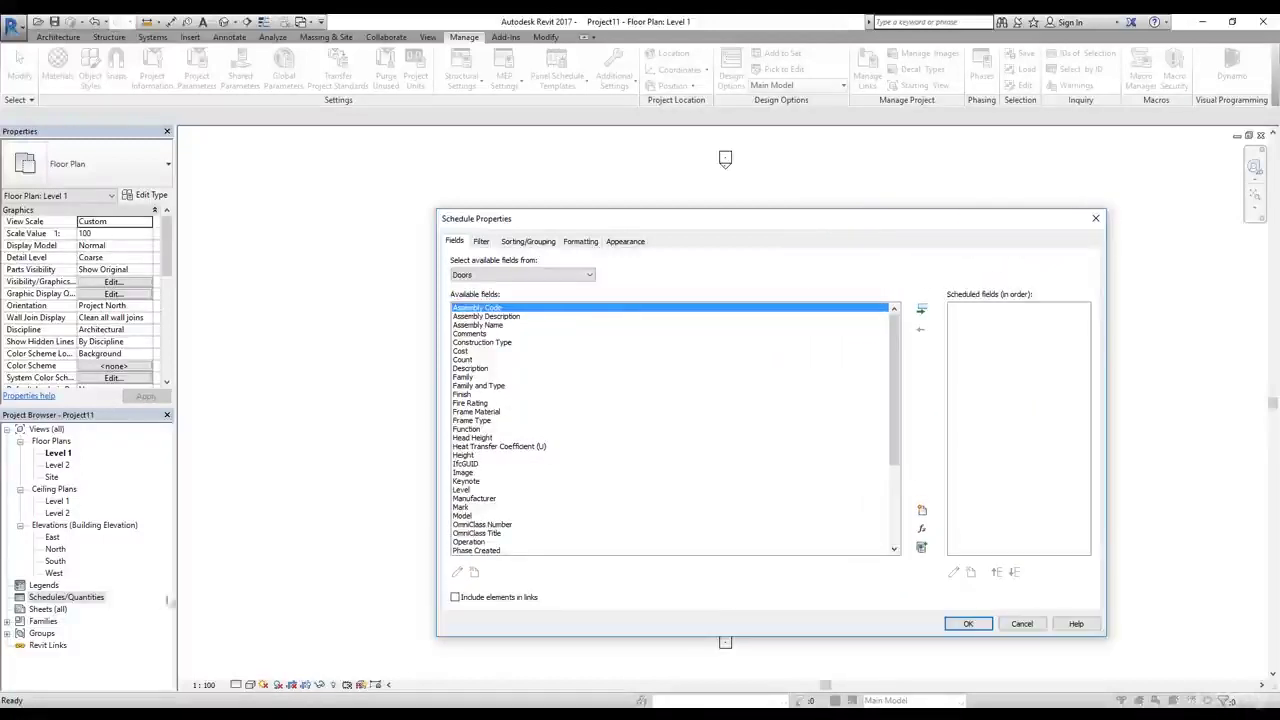
{"action": "left_click_drag", "start_coordinate": [668, 226], "coordinate": [659, 224]}
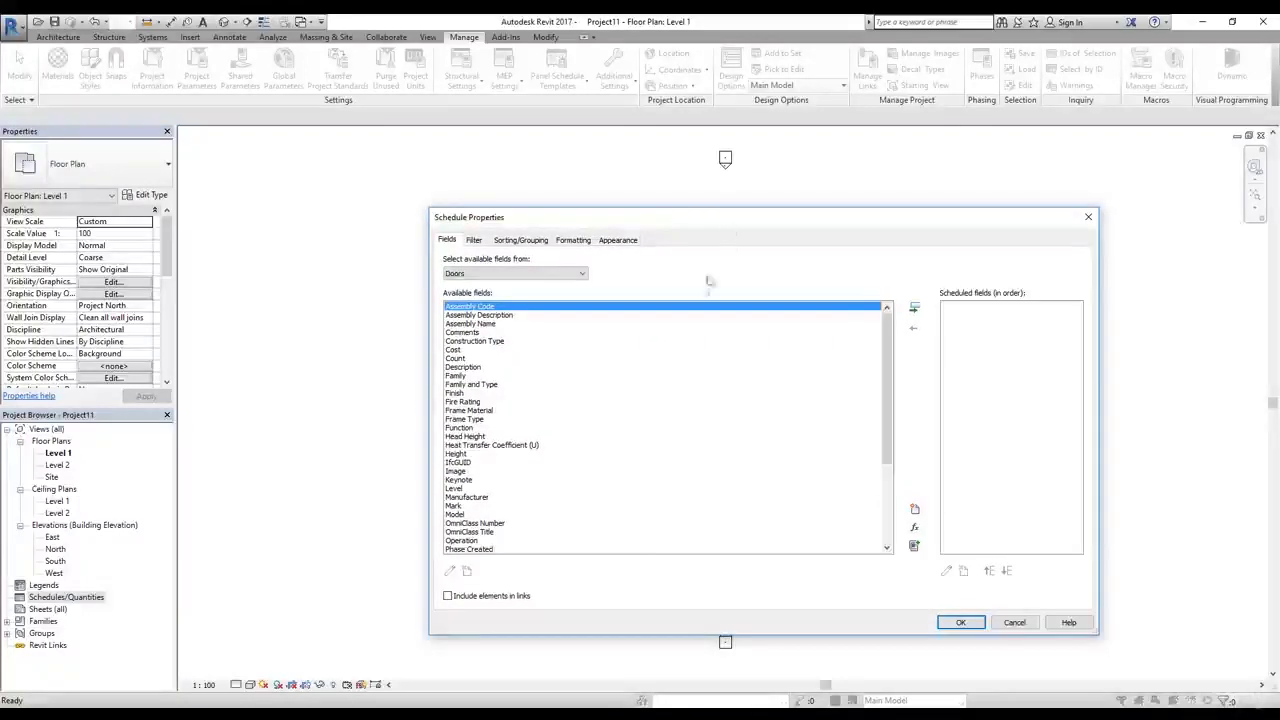
{"action": "scroll", "coordinate": [614, 430], "scroll_direction": "down", "scroll_amount": 5}
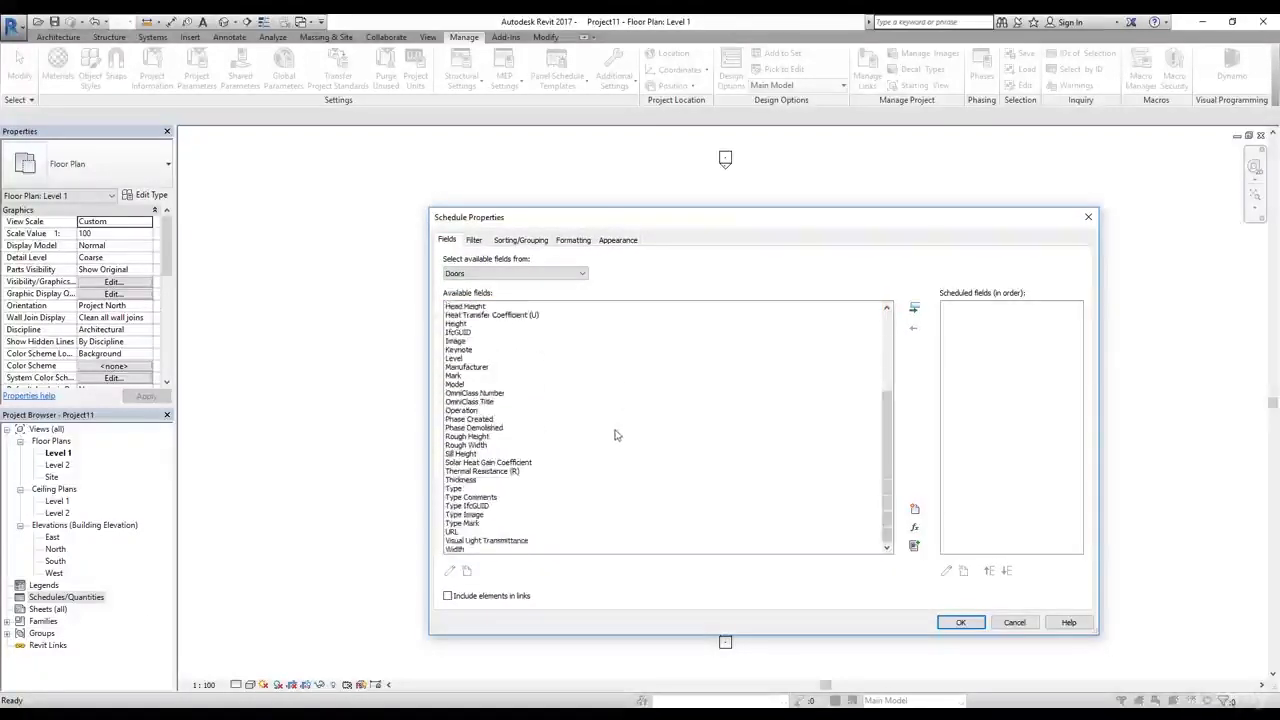
{"action": "left_click", "coordinate": [475, 549]}
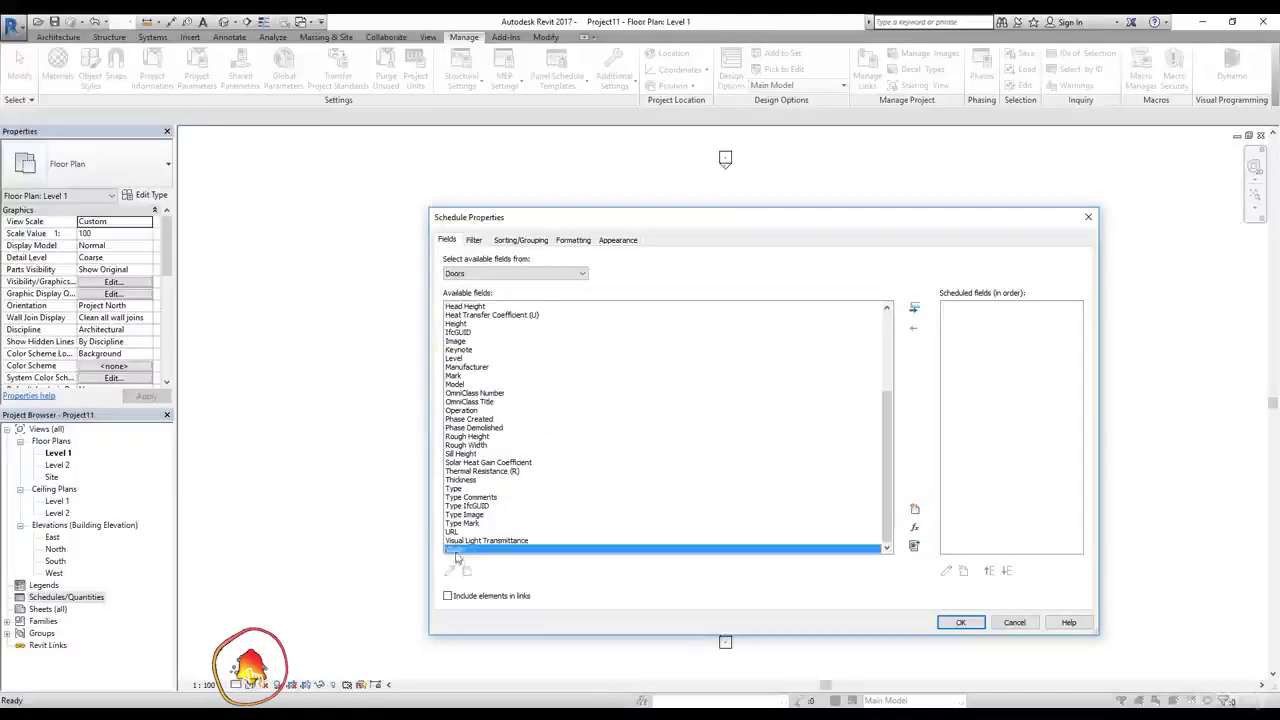
{"action": "left_click", "coordinate": [914, 309]}
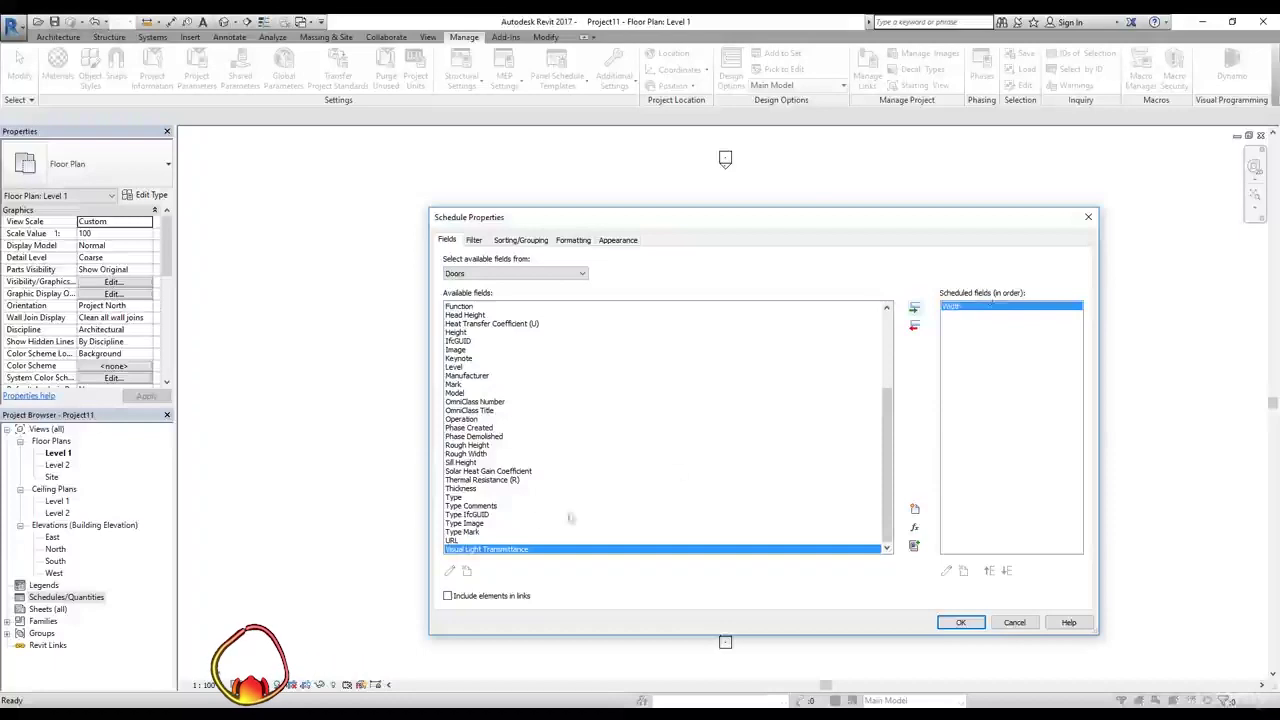
{"action": "left_click", "coordinate": [459, 497]}
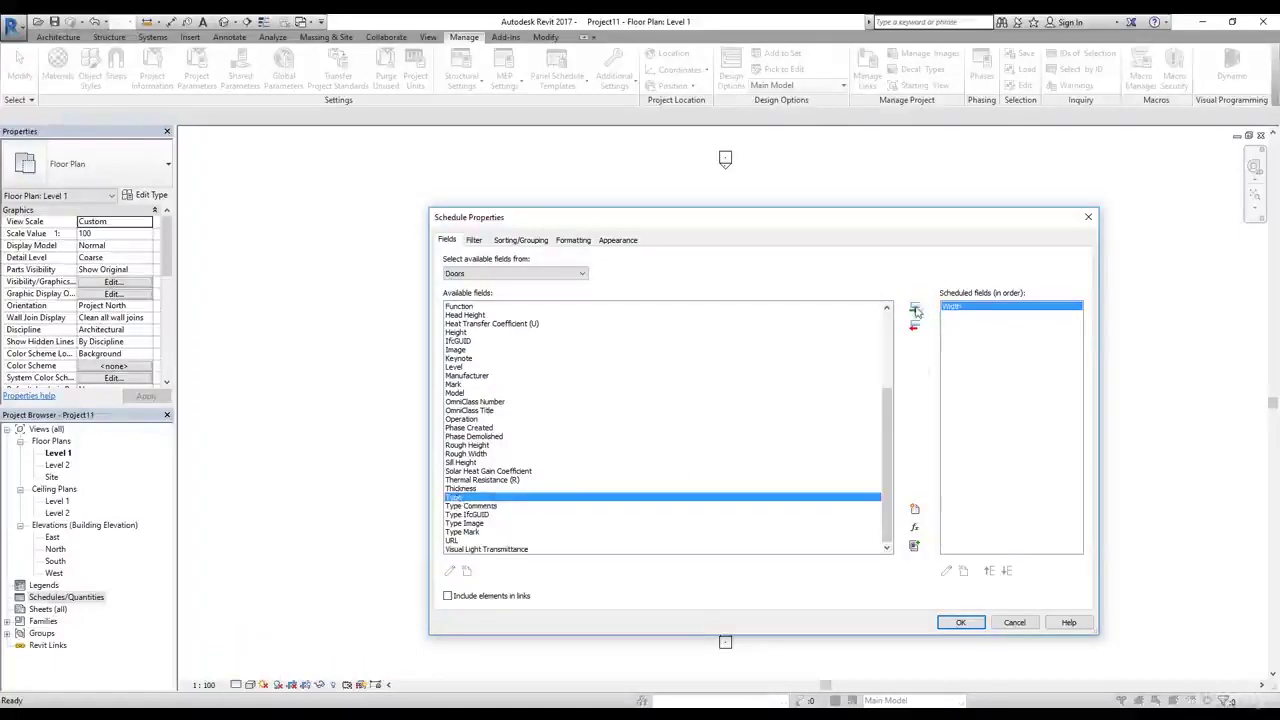
{"action": "left_click", "coordinate": [914, 309]}
{"action": "left_click", "coordinate": [452, 377]}
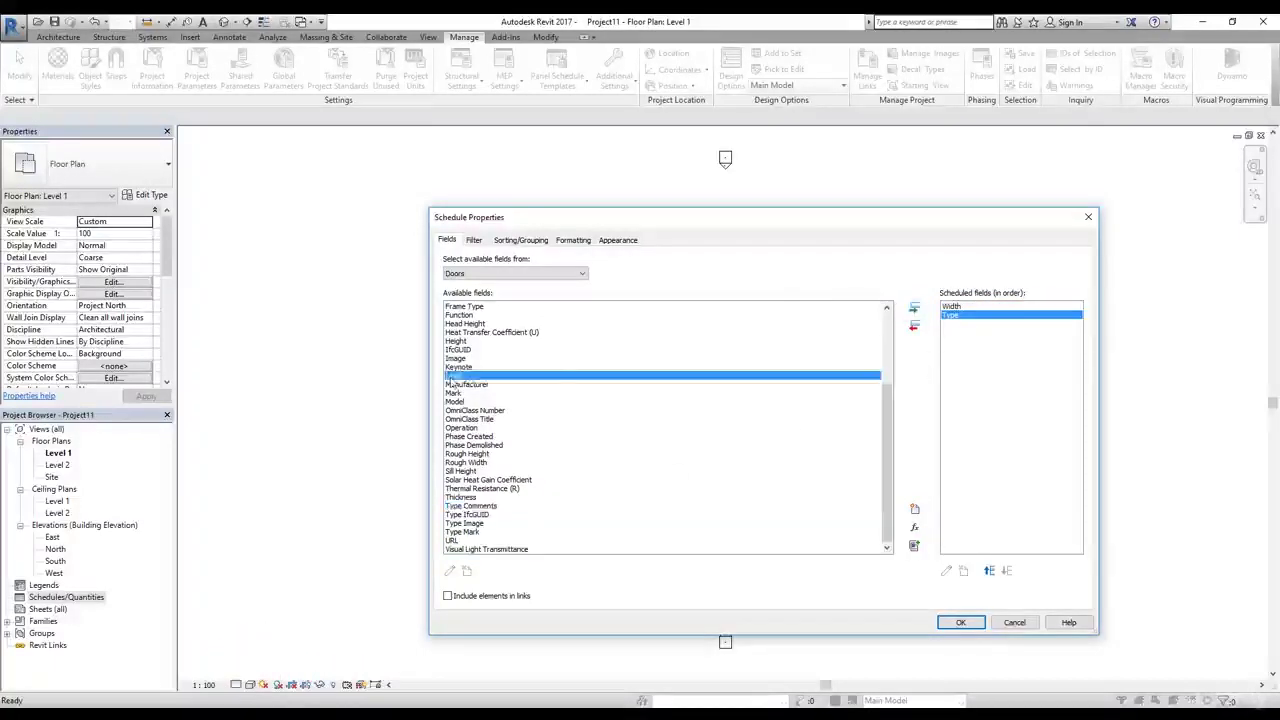
{"action": "left_click", "coordinate": [914, 308]}
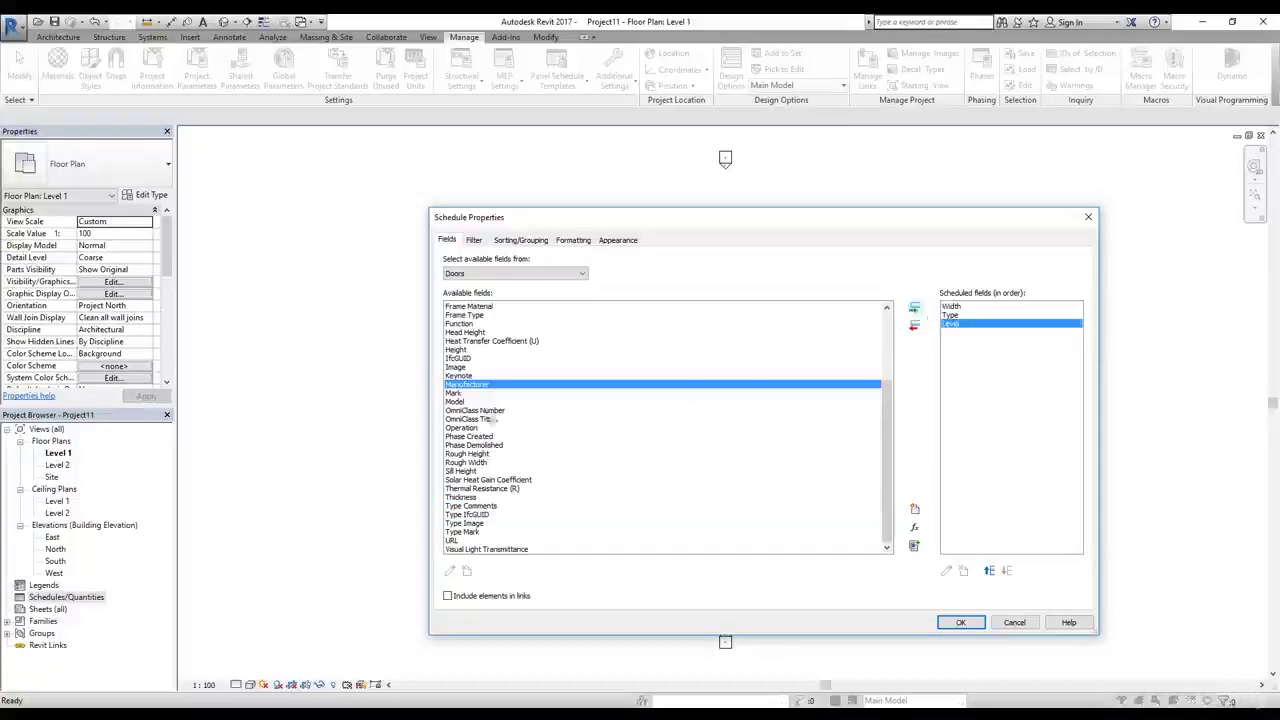
{"action": "left_click", "coordinate": [485, 402]}
{"action": "left_click", "coordinate": [914, 308]}
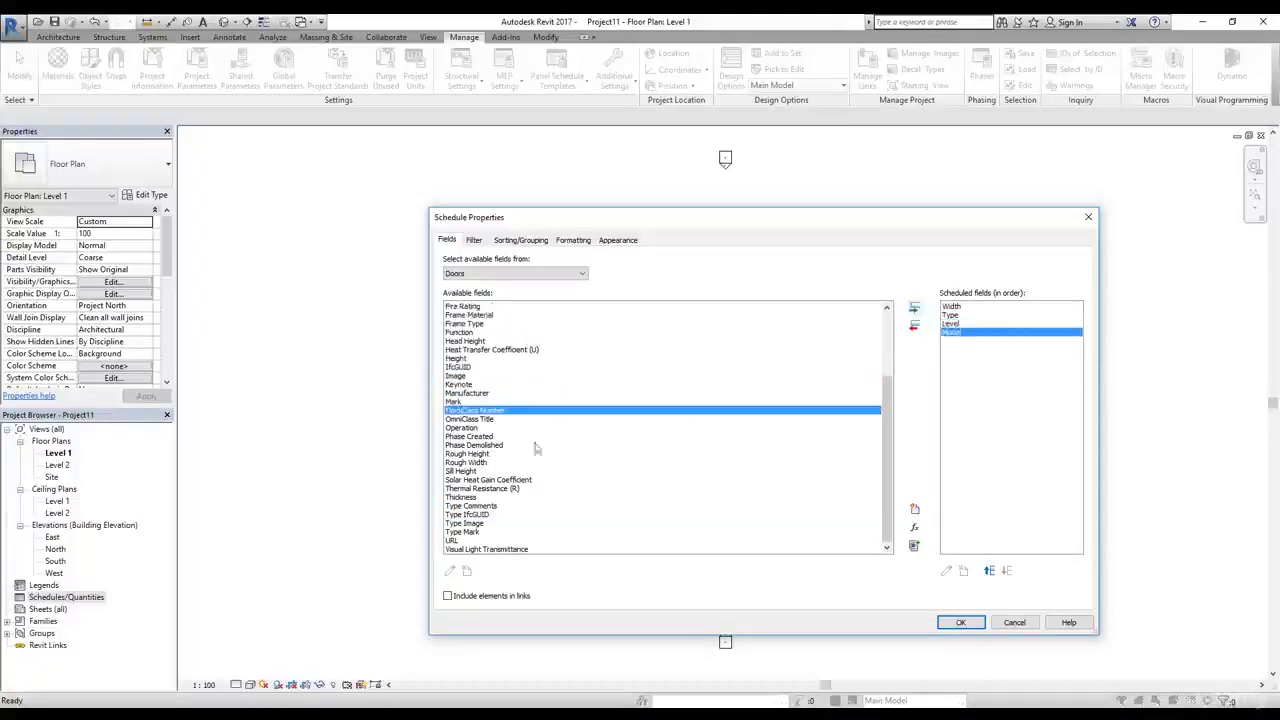
Add Rough Height, Sill Height and Count to the scheduled fields.
{"action": "left_click", "coordinate": [481, 455]}
{"action": "scroll", "coordinate": [474, 388], "scroll_direction": "up", "scroll_amount": 4}
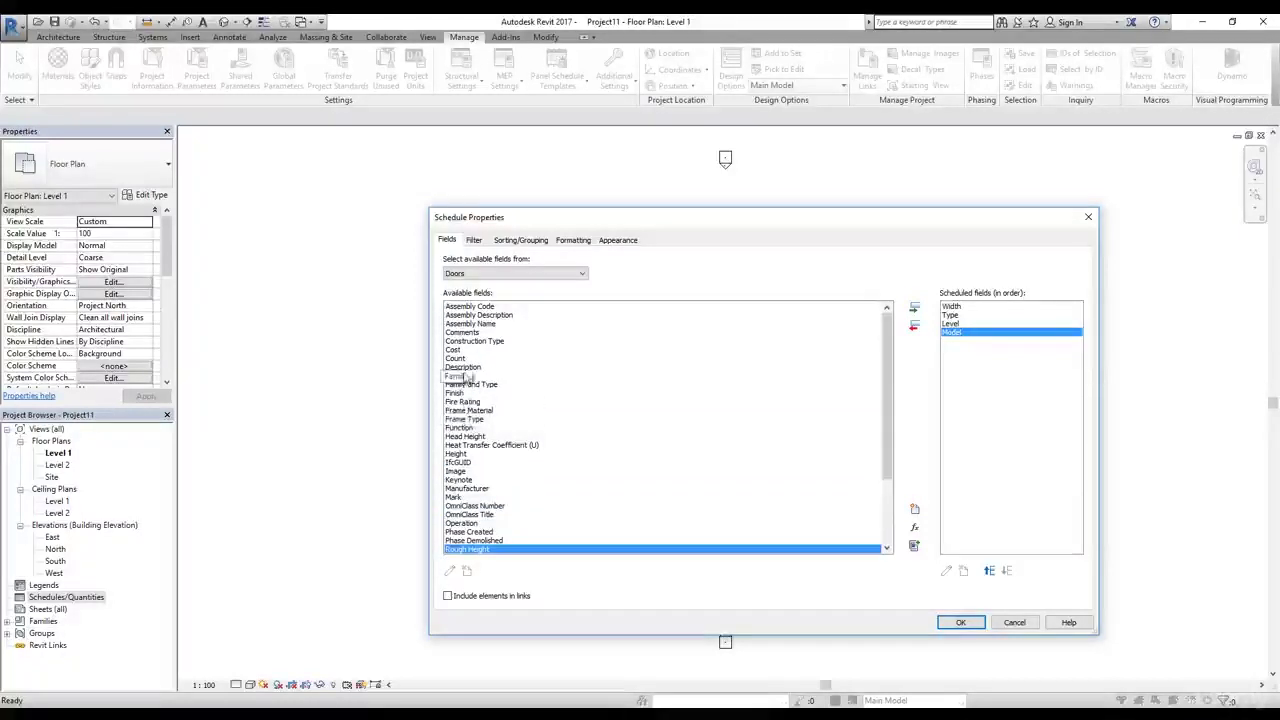
{"action": "scroll", "coordinate": [468, 380], "scroll_direction": "down", "scroll_amount": 1}
{"action": "scroll", "coordinate": [462, 383], "scroll_direction": "down", "scroll_amount": 3}
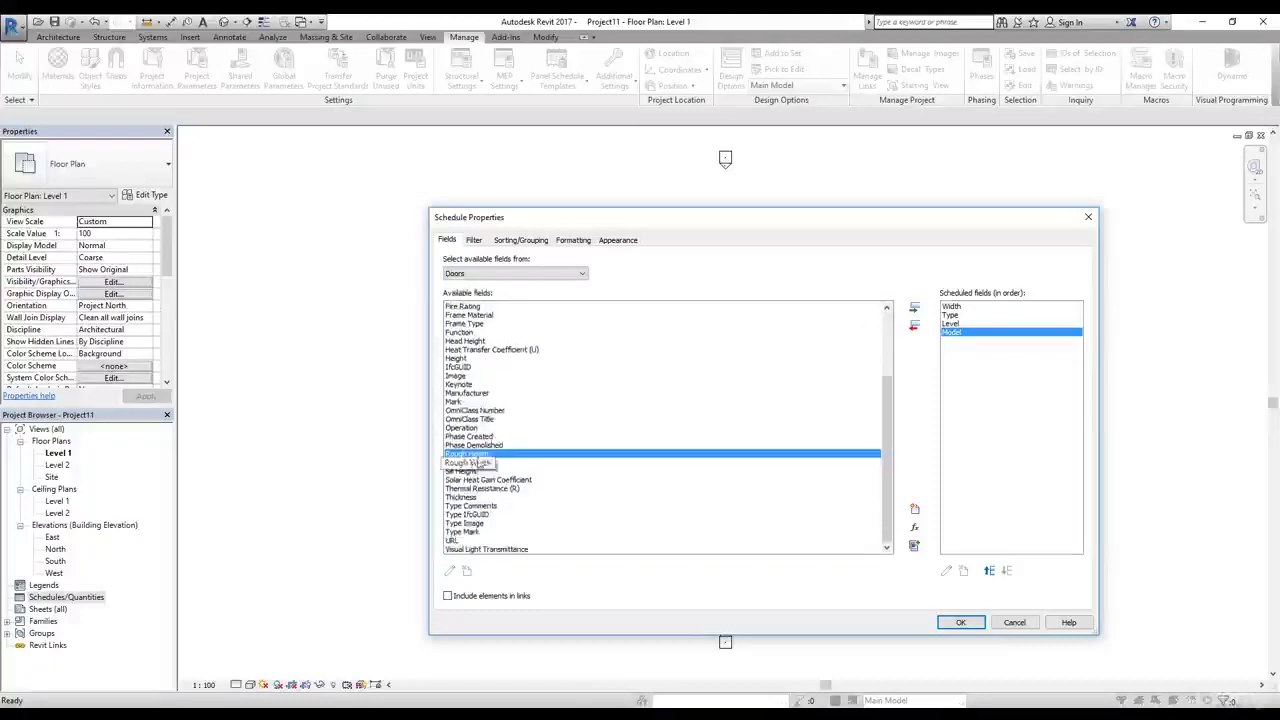
{"action": "left_click", "coordinate": [913, 308]}
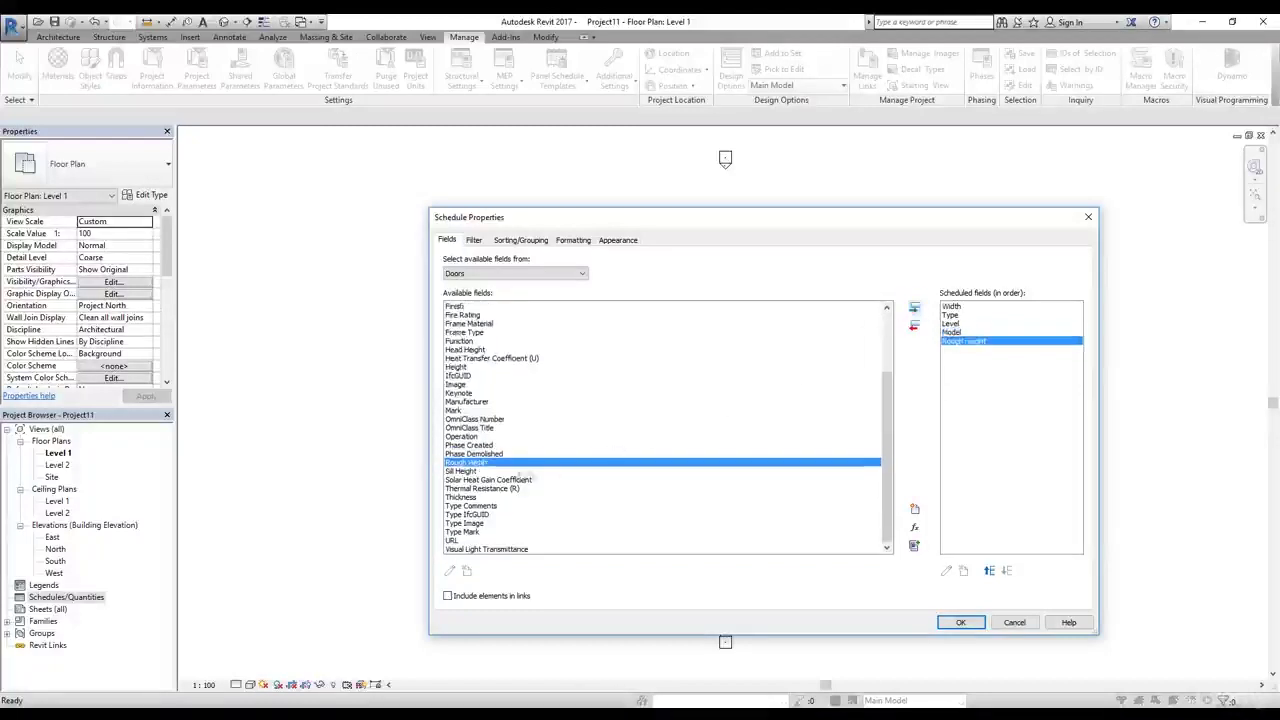
{"action": "left_click", "coordinate": [466, 471]}
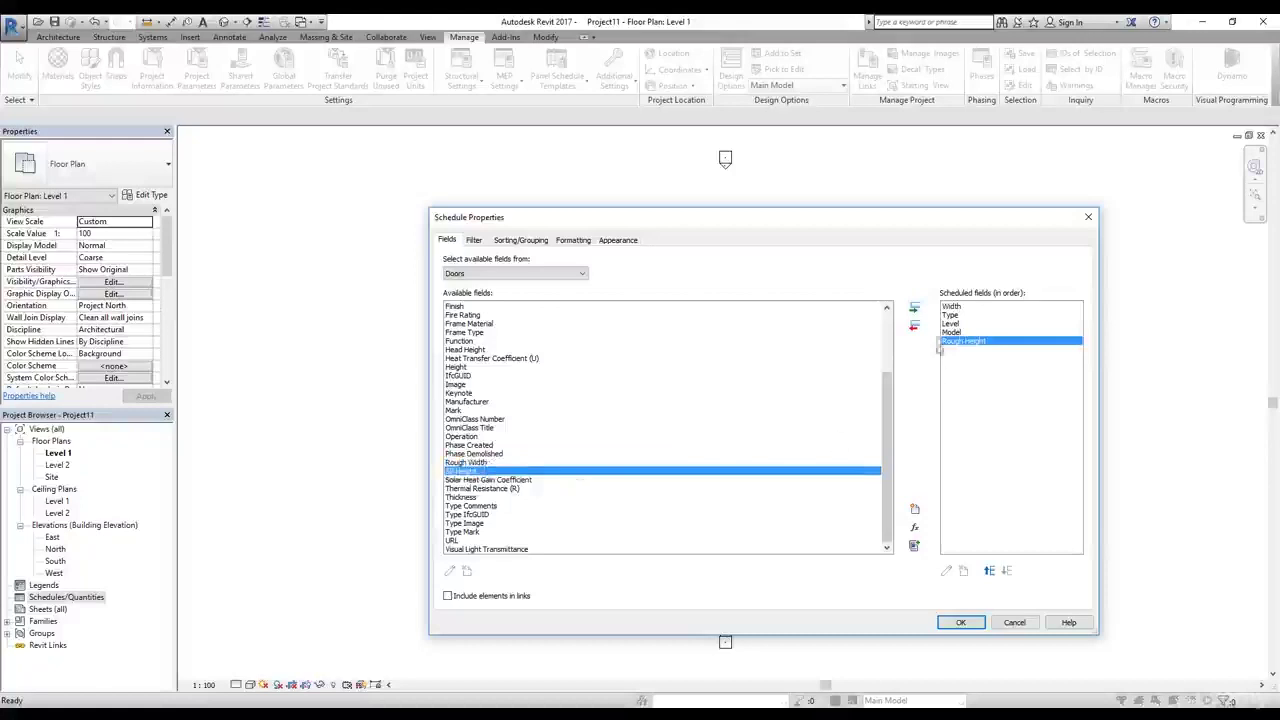
{"action": "left_click", "coordinate": [914, 309]}
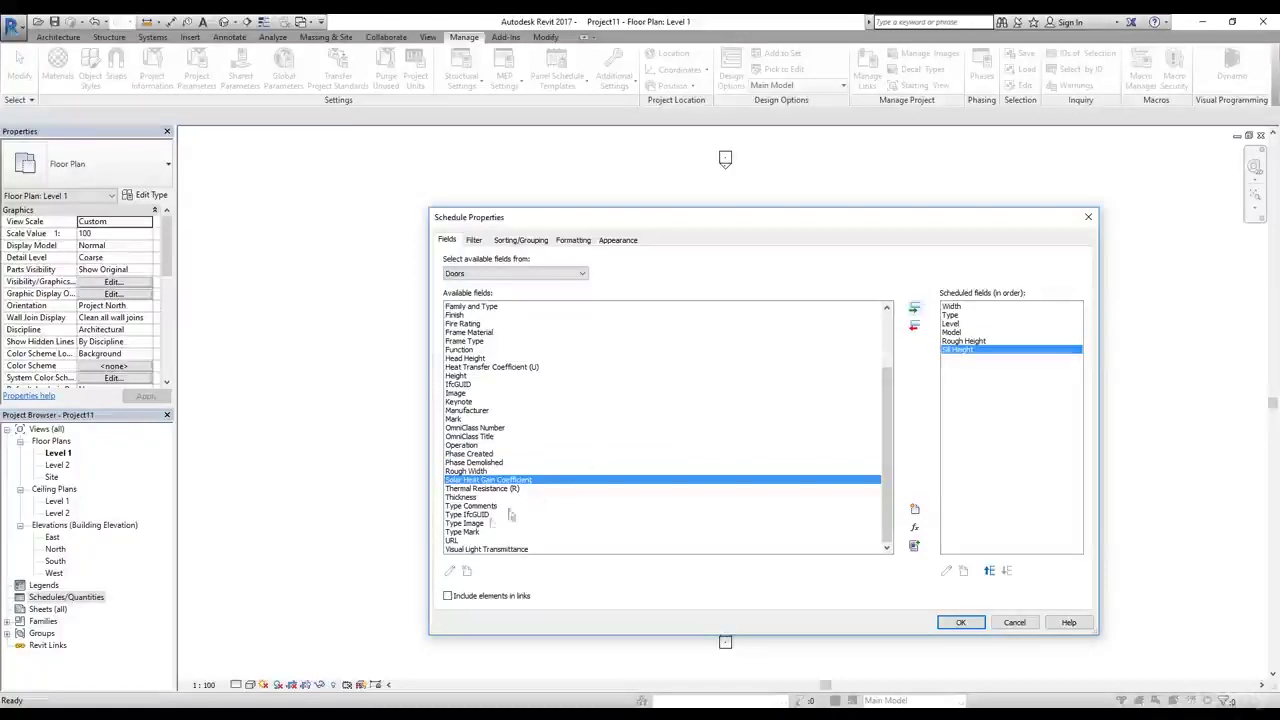
{"action": "scroll", "coordinate": [481, 353], "scroll_direction": "up", "scroll_amount": 3}
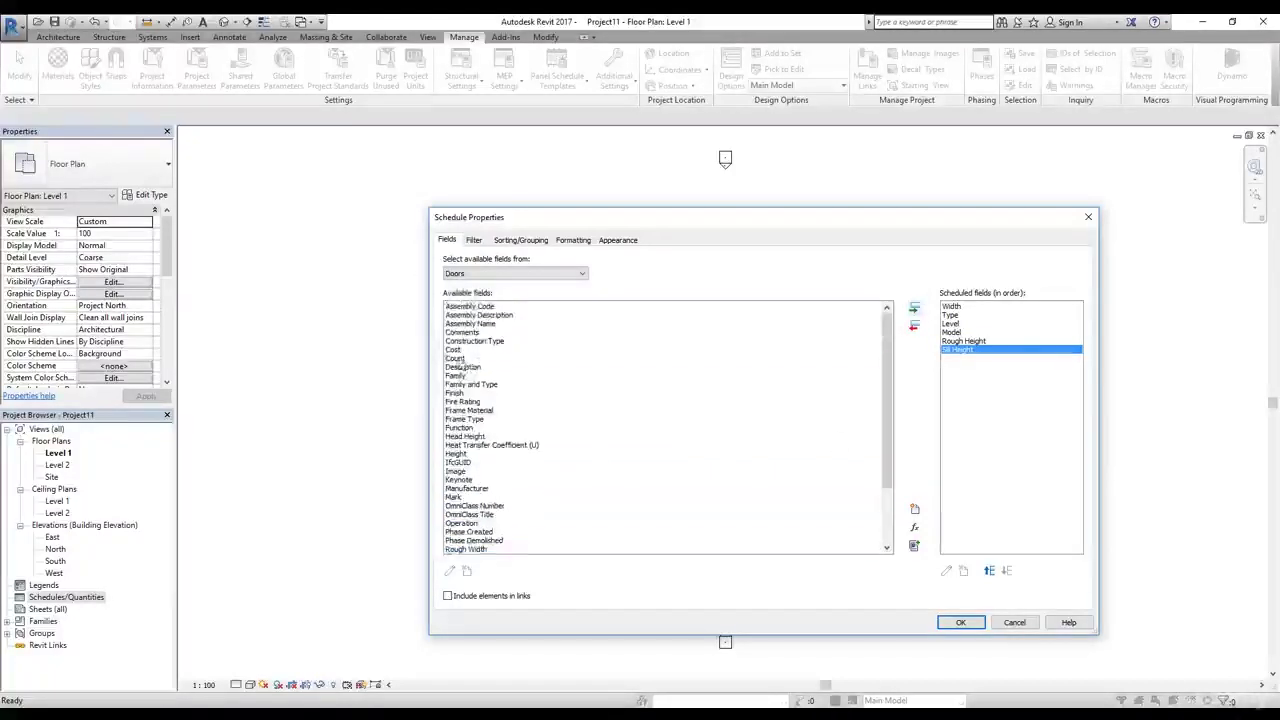
{"action": "left_click", "coordinate": [462, 360]}
{"action": "left_click", "coordinate": [914, 309]}
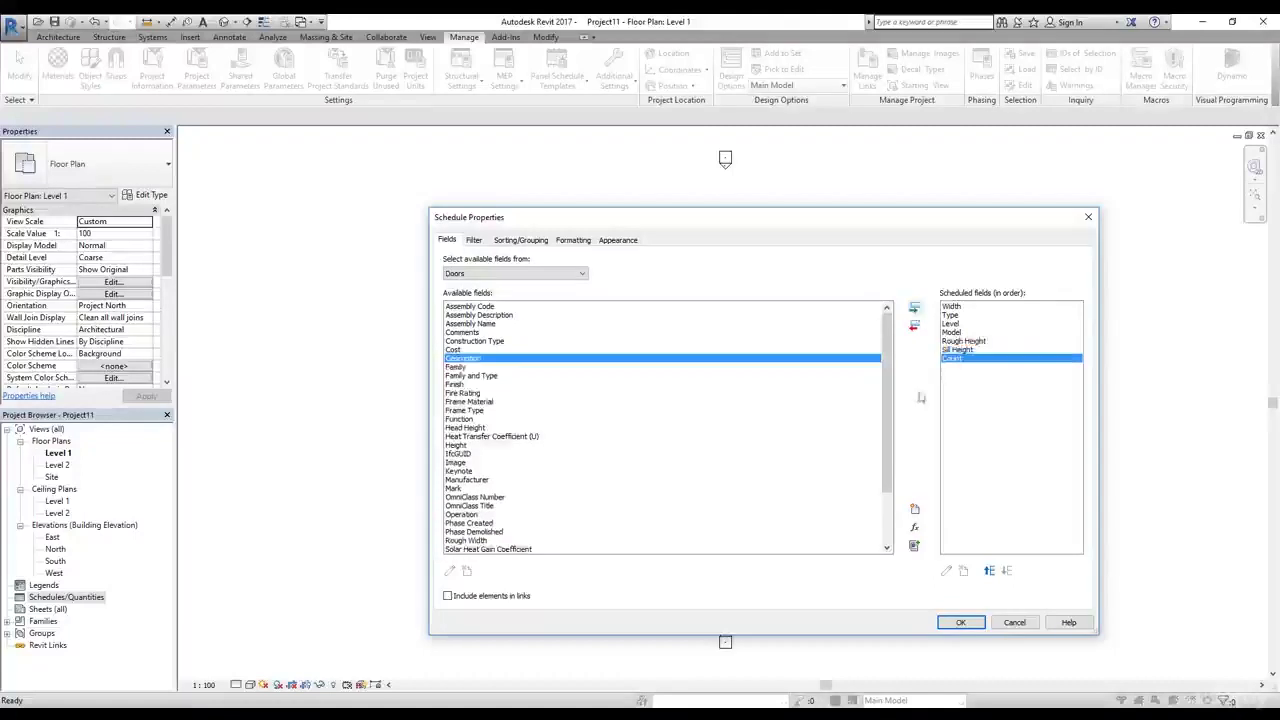
{"action": "left_click_drag", "start_coordinate": [867, 218], "coordinate": [754, 198]}
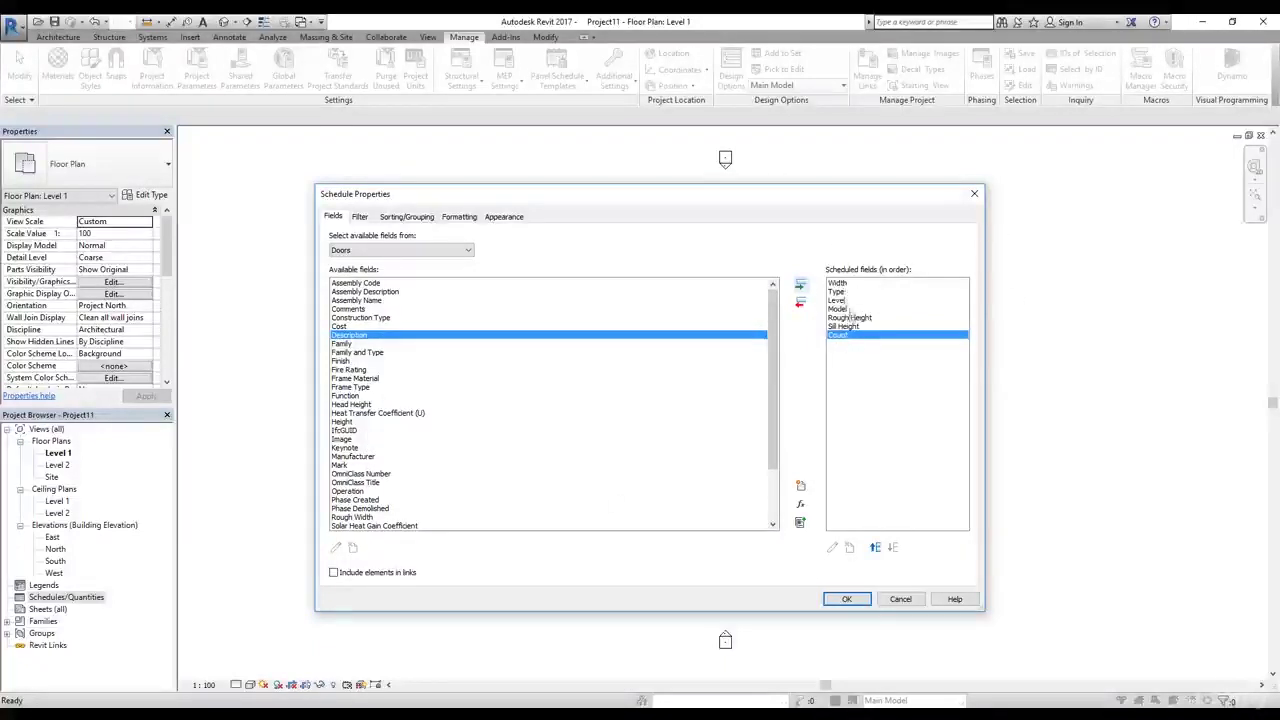
Move Count to the top of the scheduled field order.
{"action": "left_click", "coordinate": [840, 283]}
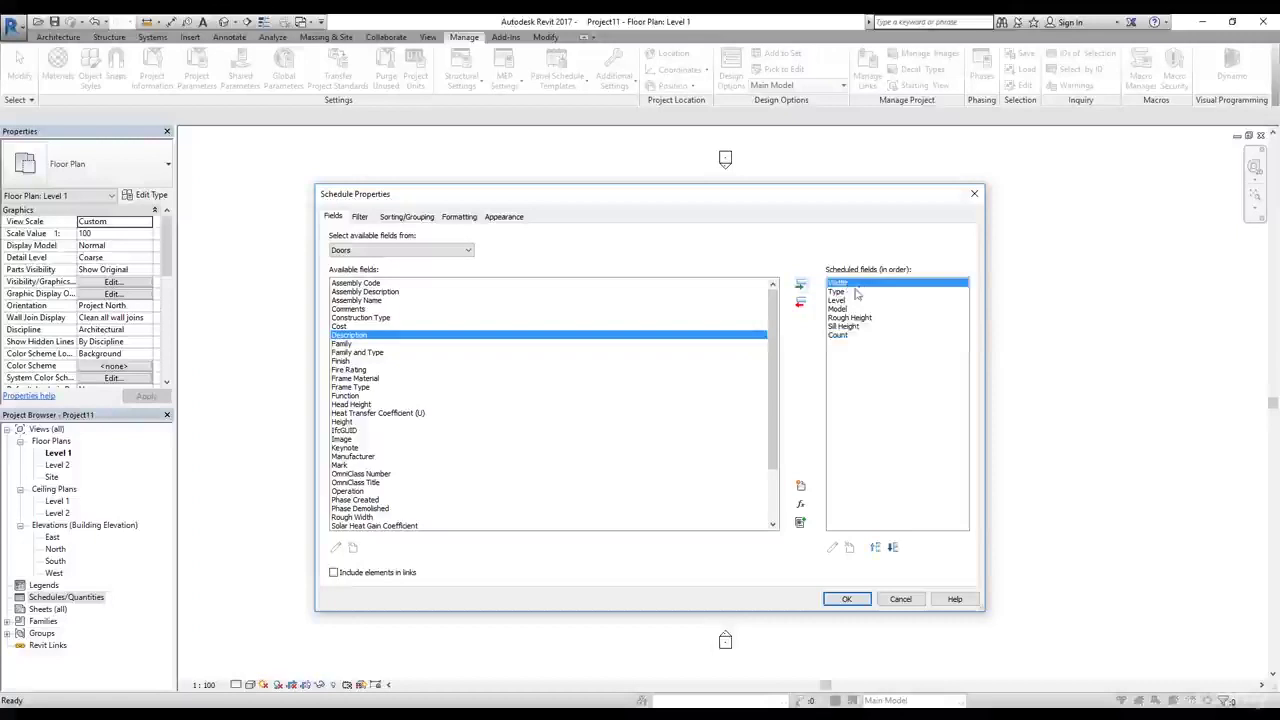
{"action": "left_click", "coordinate": [855, 292]}
{"action": "left_click", "coordinate": [857, 309]}
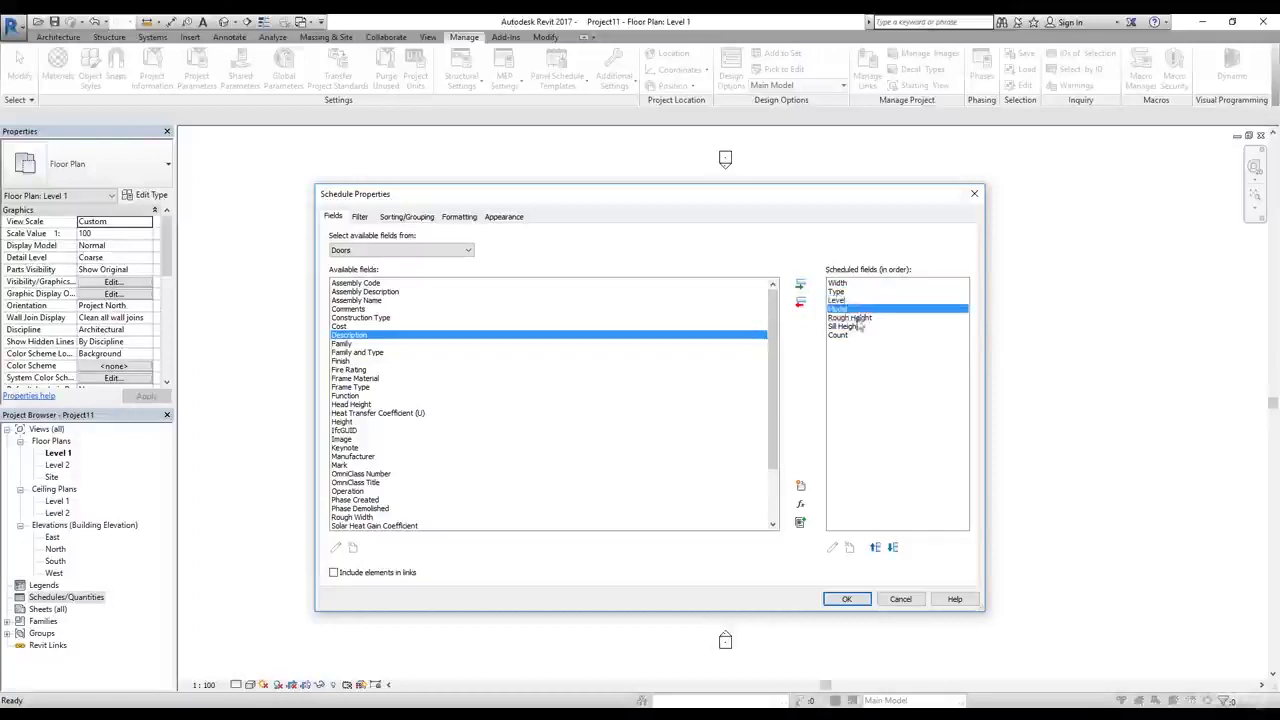
{"action": "left_click", "coordinate": [852, 335]}
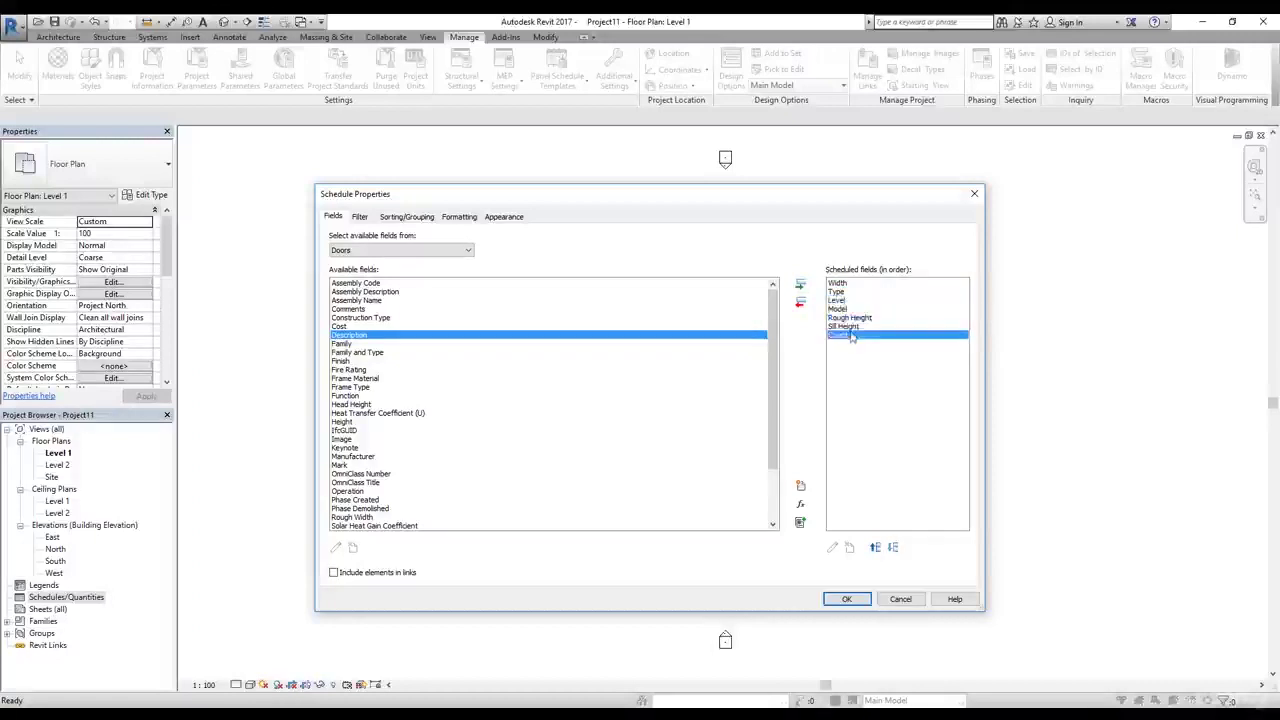
{"action": "left_click", "coordinate": [882, 552]}
{"action": "left_click", "coordinate": [882, 552]}
{"action": "left_click", "coordinate": [882, 552]}
{"action": "left_click", "coordinate": [882, 552]}
{"action": "left_click", "coordinate": [882, 552]}
{"action": "left_click", "coordinate": [882, 552]}
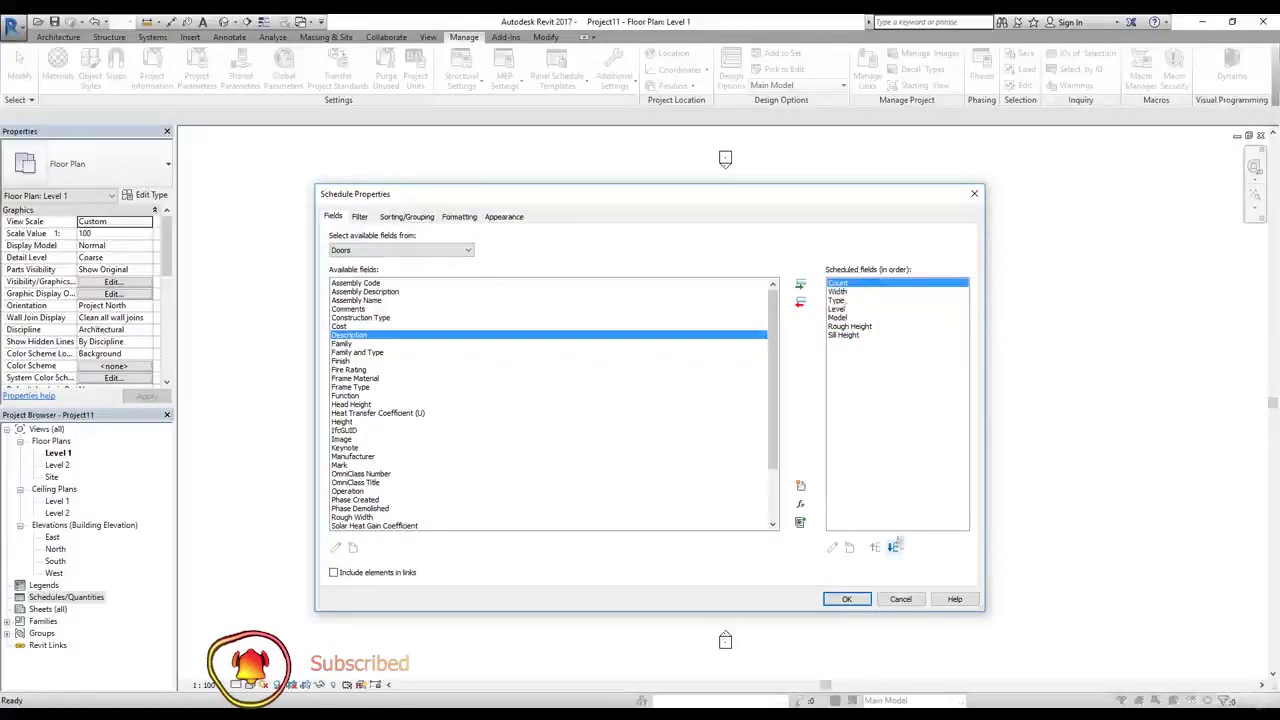
Move Type above Width and create the Door Schedule.
{"action": "left_click", "coordinate": [838, 301]}
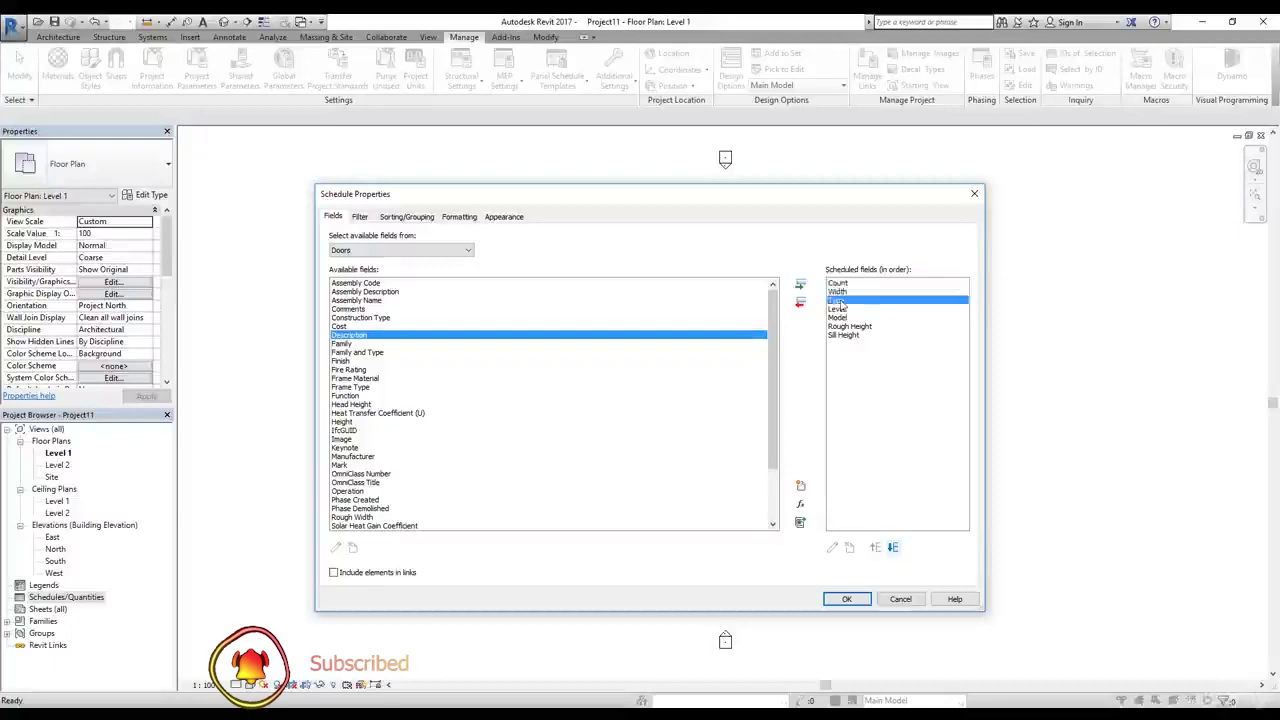
{"action": "left_click", "coordinate": [875, 547]}
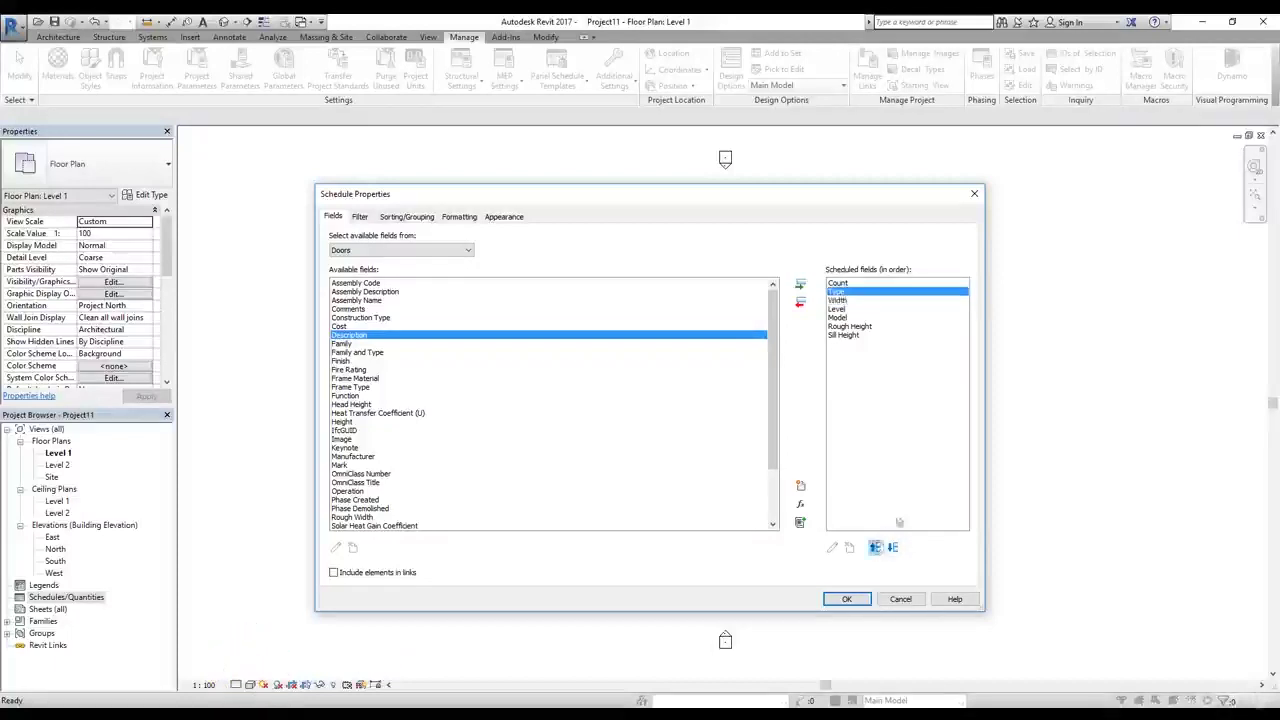
{"action": "left_click_drag", "start_coordinate": [806, 192], "coordinate": [814, 192]}
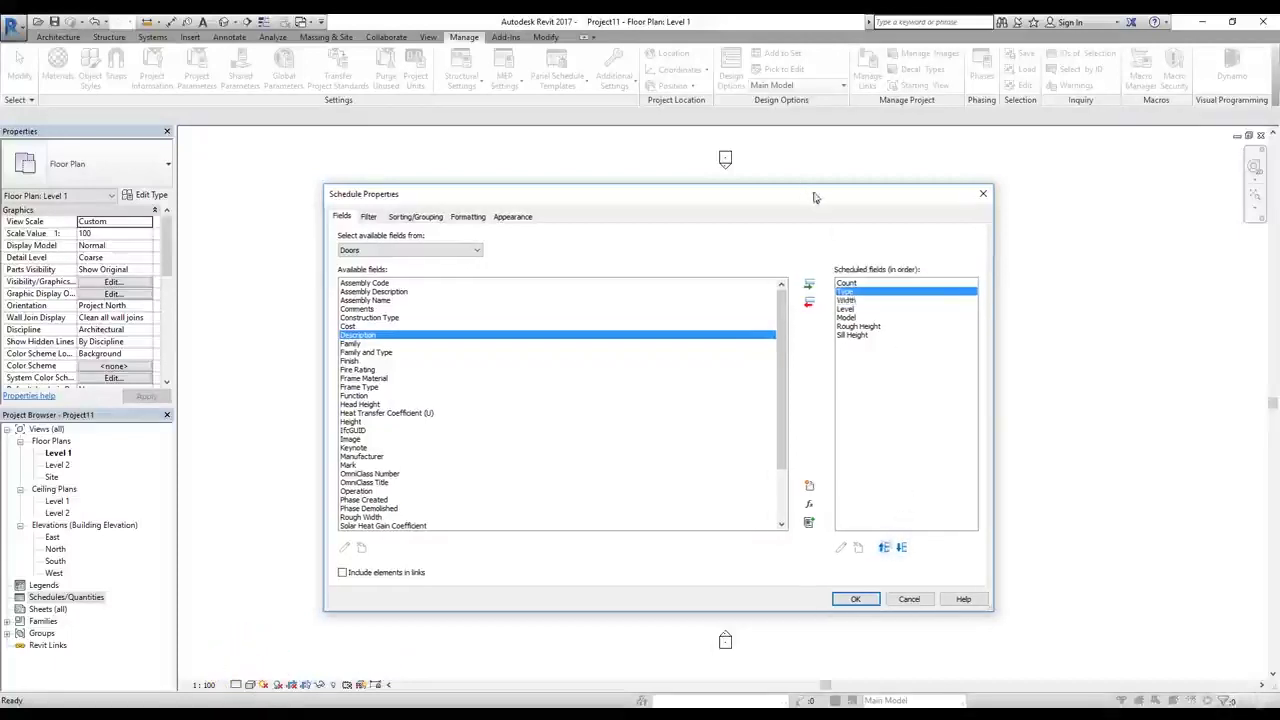
{"action": "left_click", "coordinate": [855, 599]}
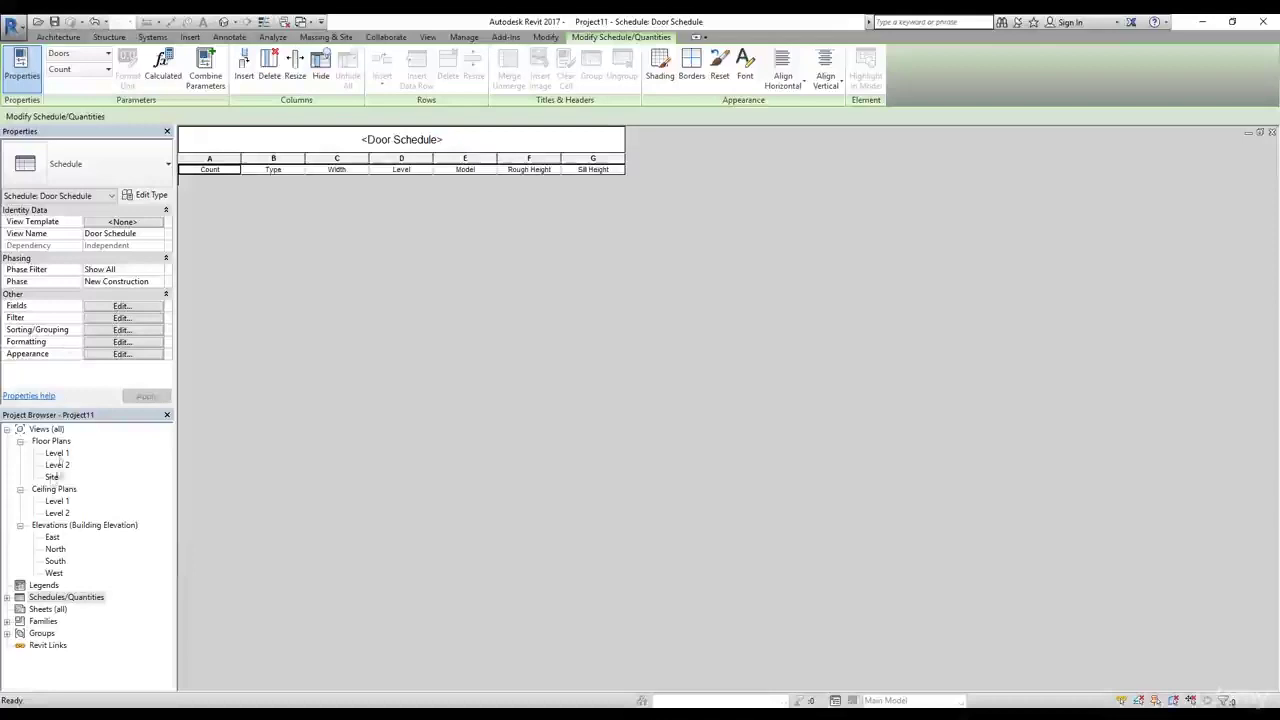
Switch from the empty Door Schedule to the Level 1 floor plan.
{"action": "double_click", "coordinate": [57, 453]}
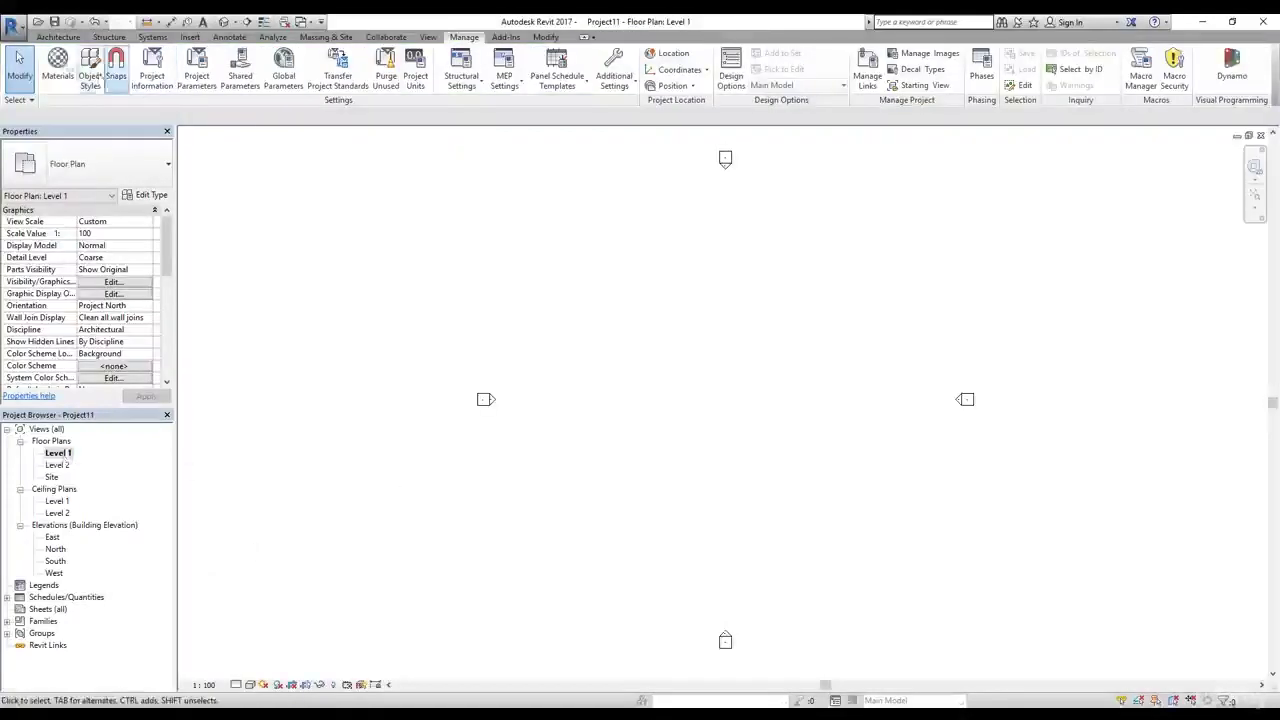
Draw three connected walls on Level 1, leaving one side of the outline open.
{"action": "left_click", "coordinate": [59, 38]}
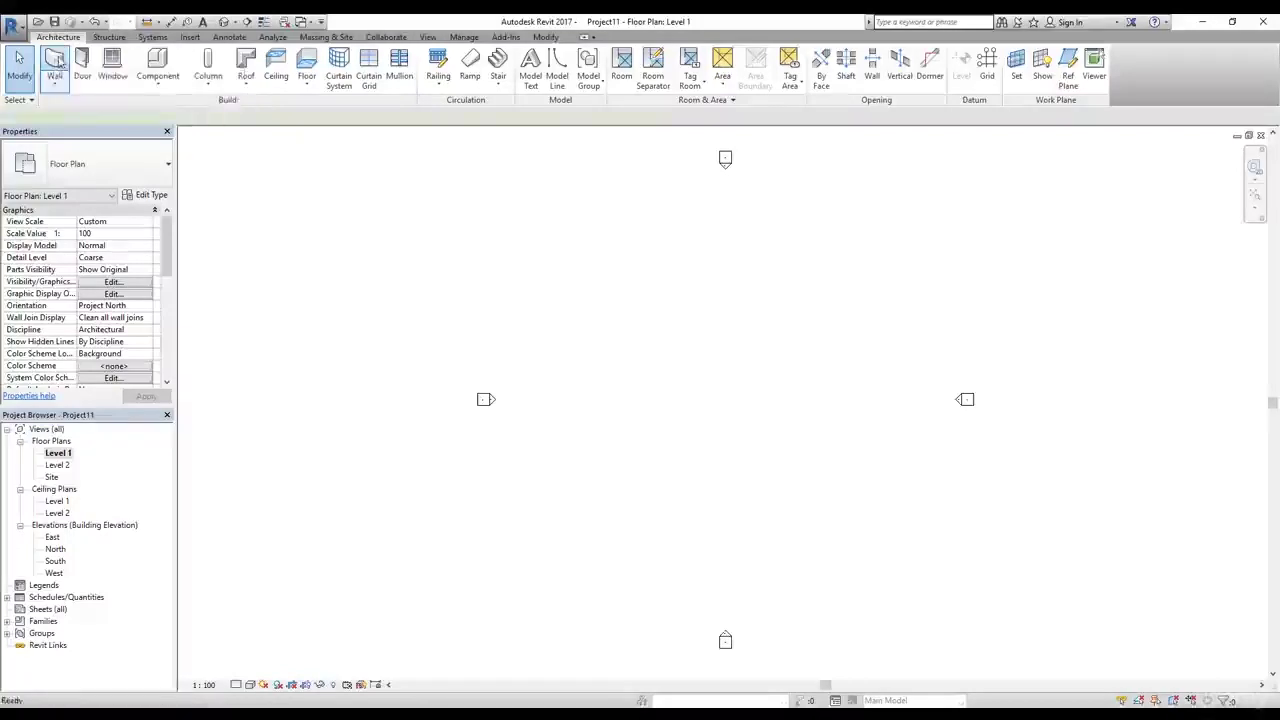
{"action": "left_click", "coordinate": [56, 62]}
{"action": "left_click", "coordinate": [590, 417]}
{"action": "left_click", "coordinate": [838, 358]}
{"action": "right_click", "coordinate": [763, 453]}
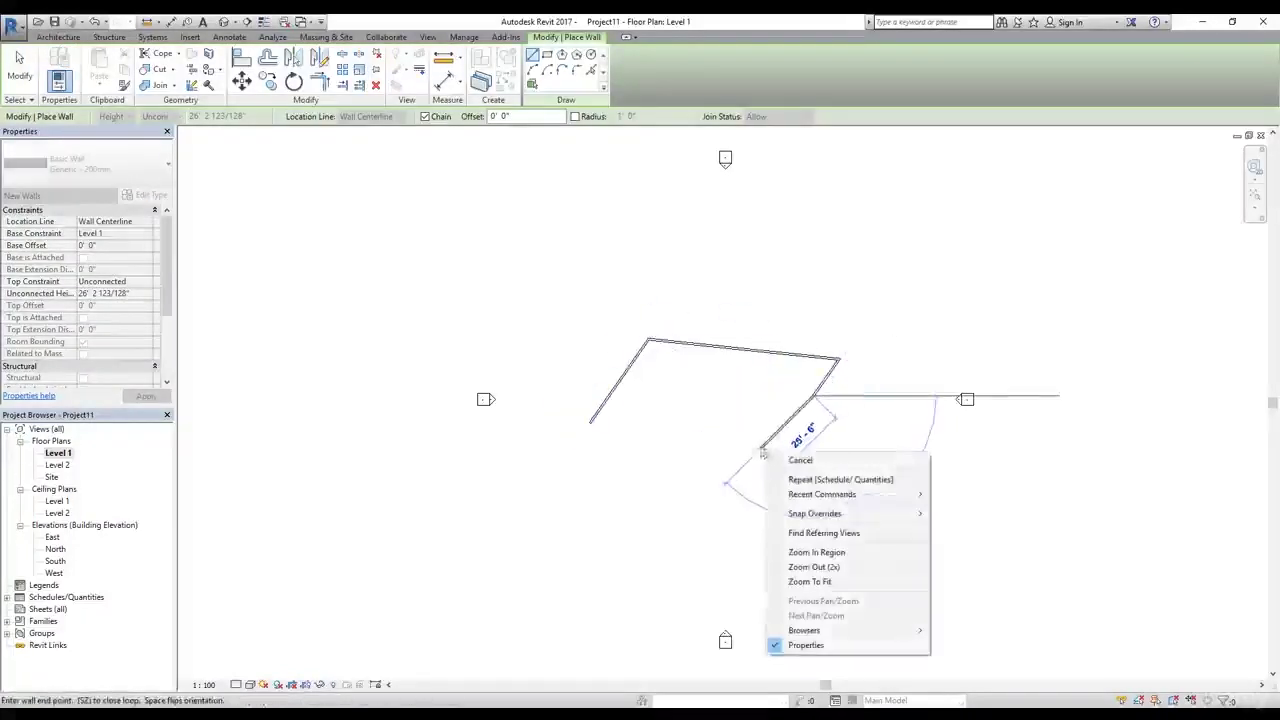
{"action": "left_click", "coordinate": [20, 68]}
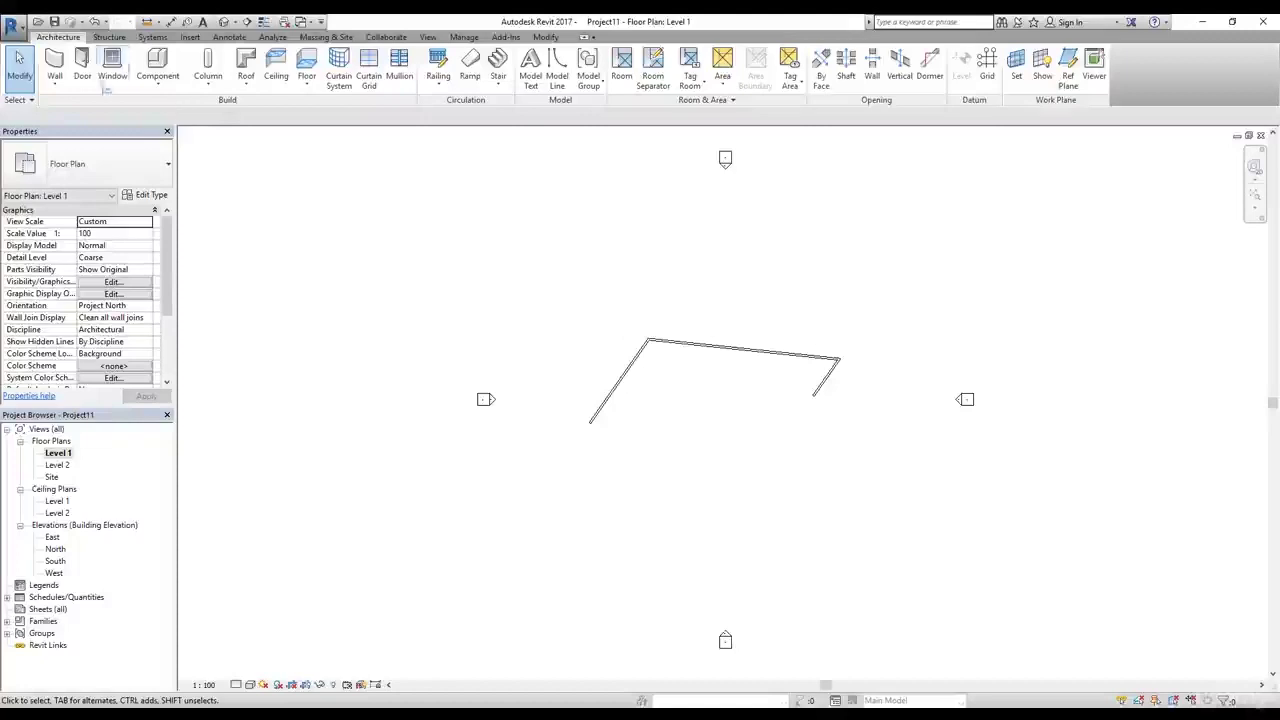
Place three M_Single-Flush 0915 x 2134mm doors: one in the angled wall, two in the long wall.
{"action": "left_click", "coordinate": [88, 68]}
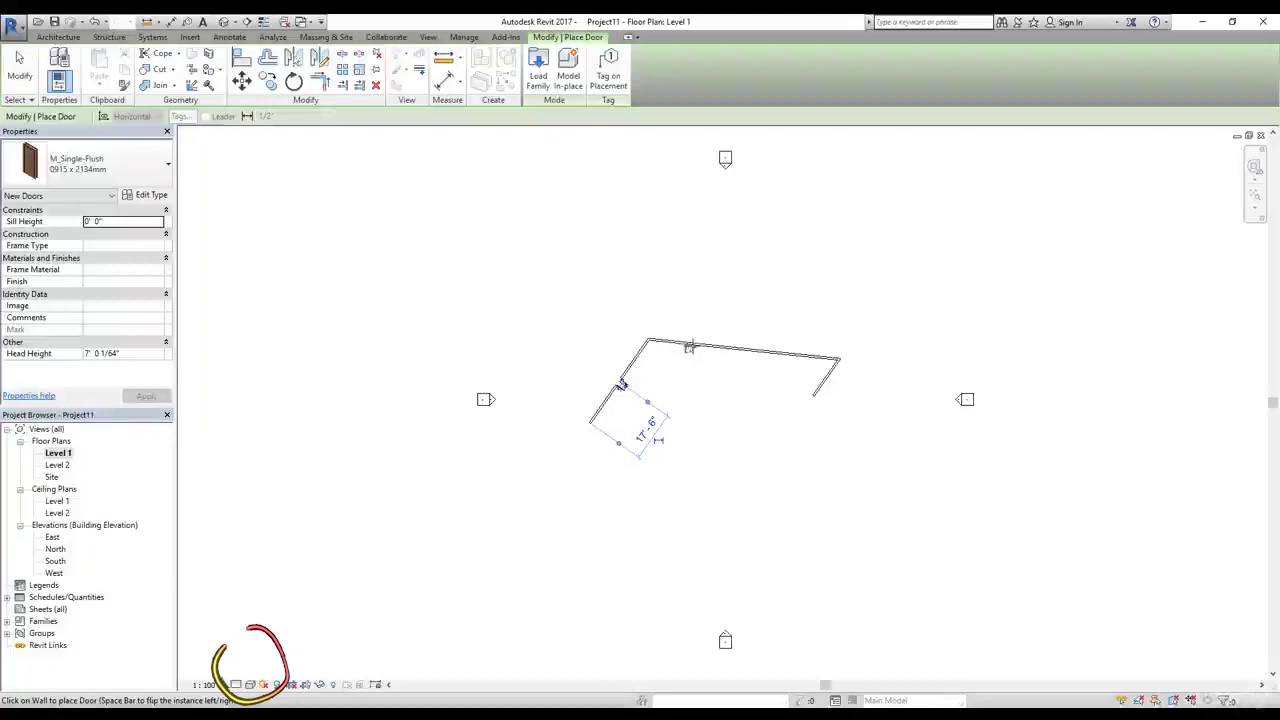
{"action": "left_click", "coordinate": [689, 347]}
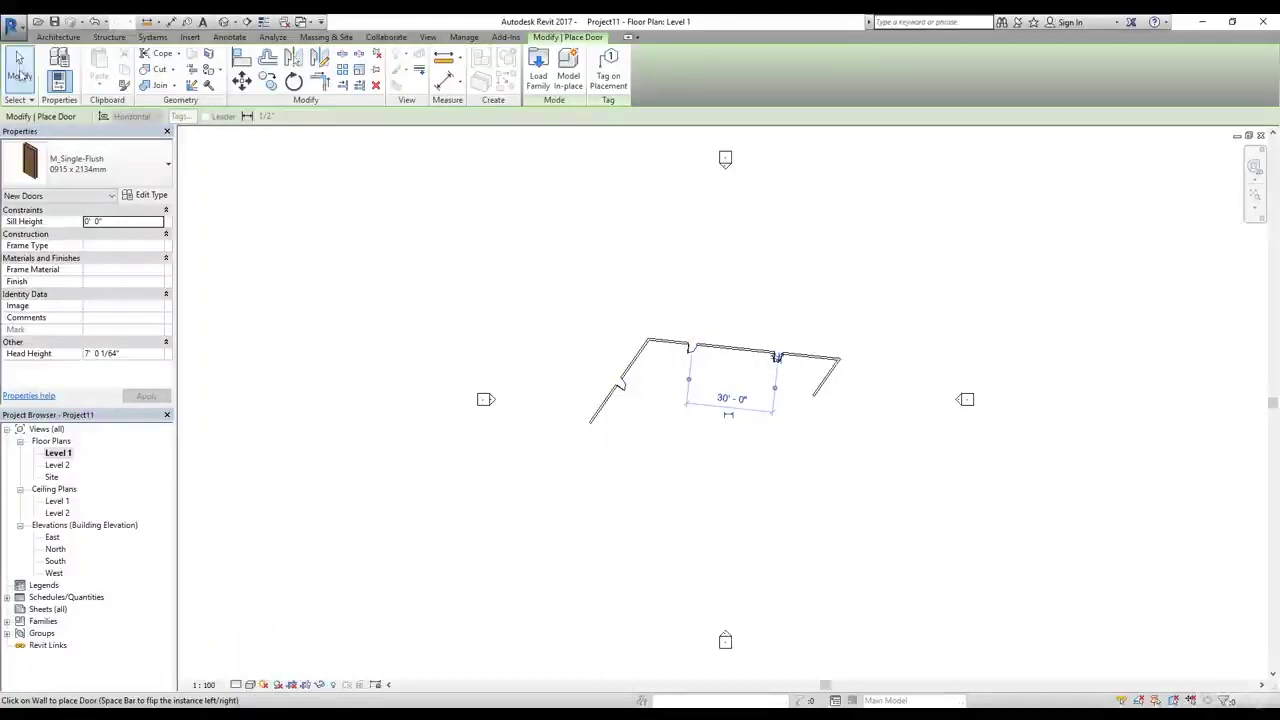
{"action": "left_click", "coordinate": [22, 74]}
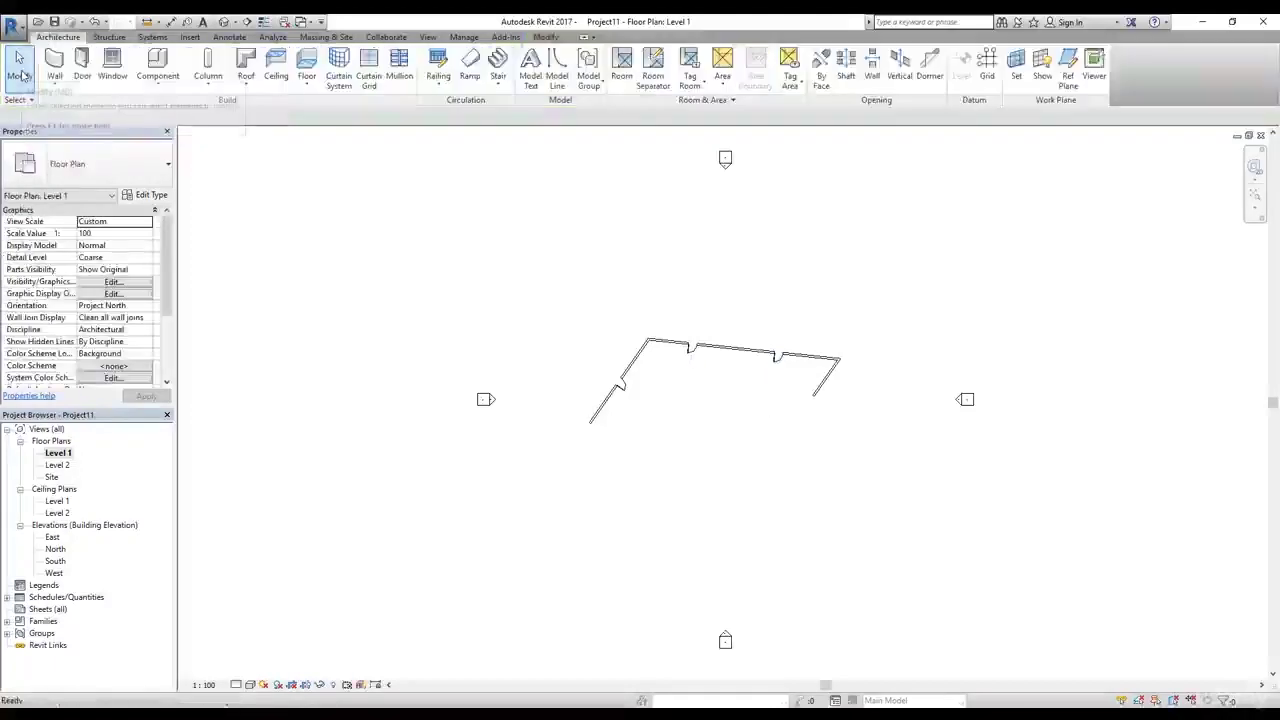
Expand Schedules/Quantities in the Project Browser and open the Door Schedule listing the three doors.
{"action": "left_click", "coordinate": [57, 453]}
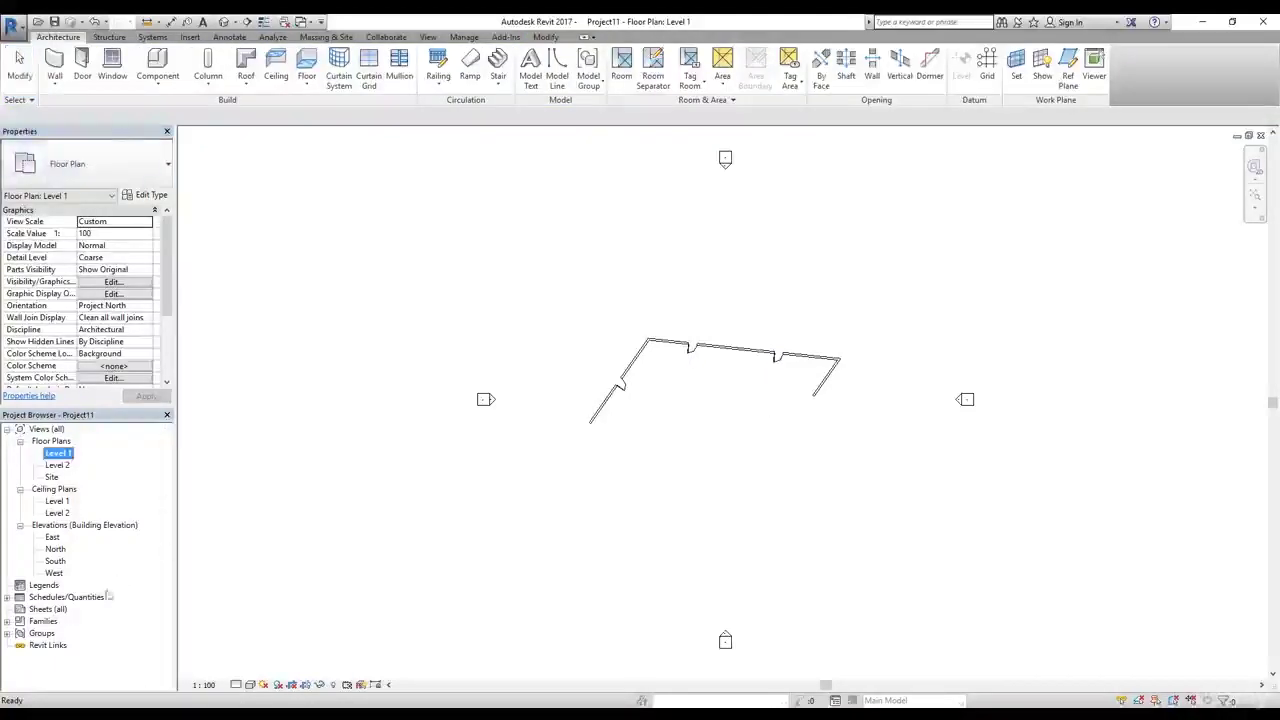
{"action": "double_click", "coordinate": [66, 598]}
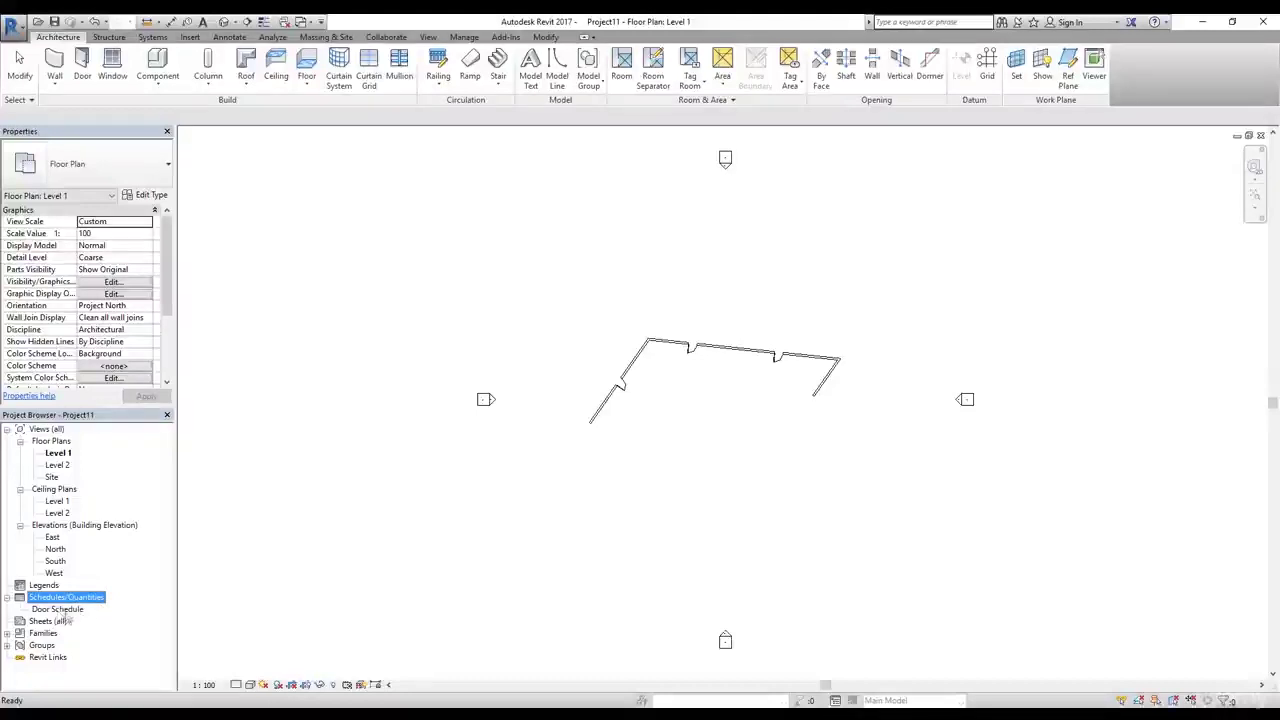
{"action": "double_click", "coordinate": [66, 611]}
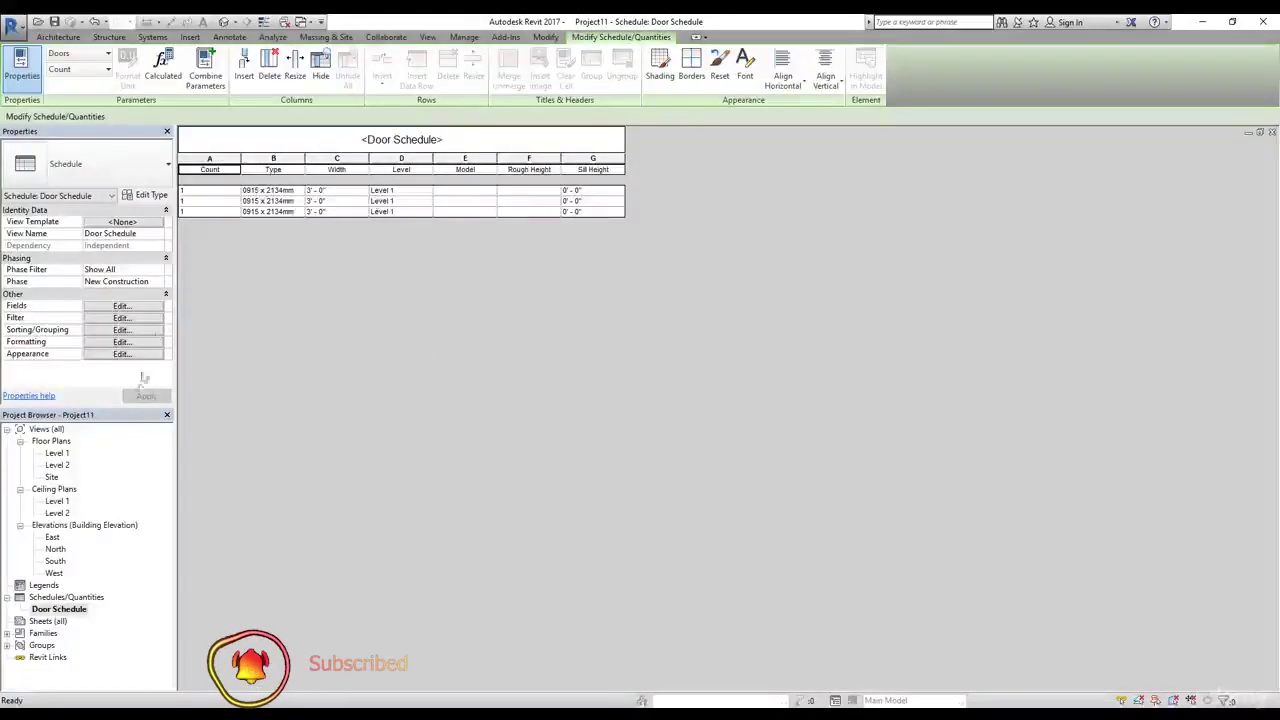
Review the right-click options for Project Browser sheets and legends, then reopen the Level 1 floor plan.
{"action": "right_click", "coordinate": [78, 612]}
{"action": "key", "text": "Escape"}
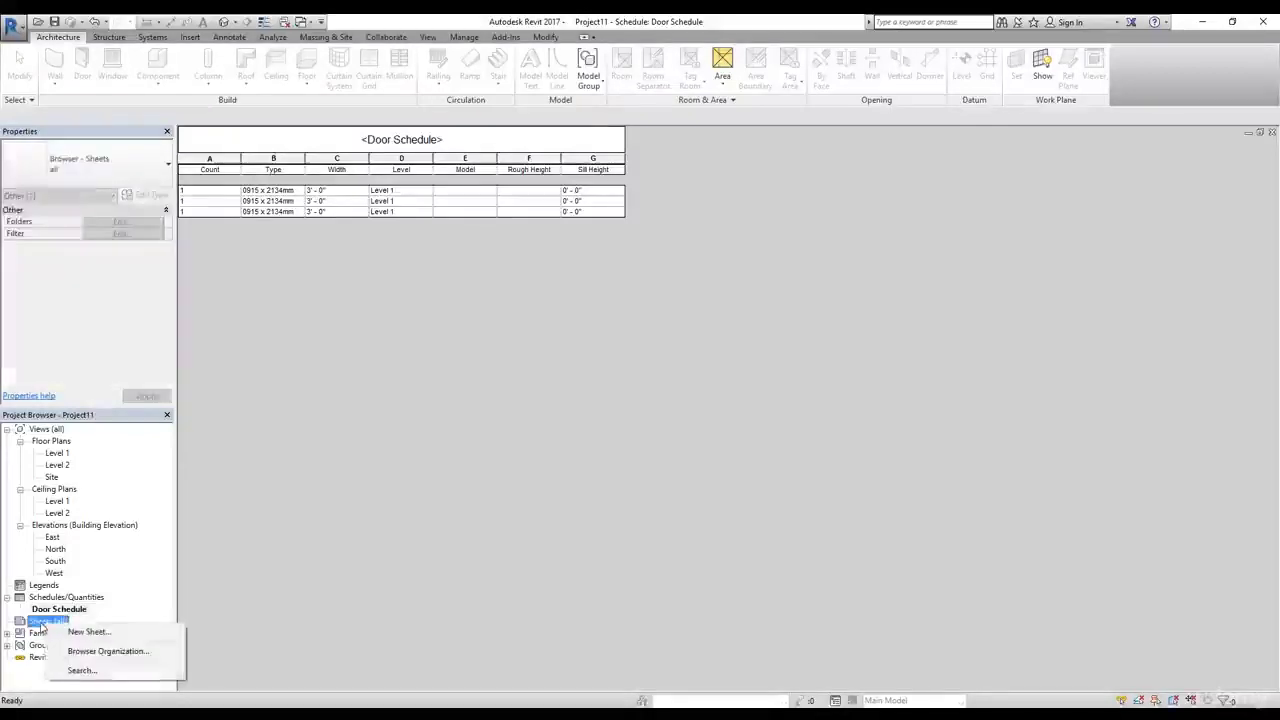
{"action": "key", "text": "Escape"}
{"action": "left_click", "coordinate": [44, 585]}
{"action": "right_click", "coordinate": [42, 587]}
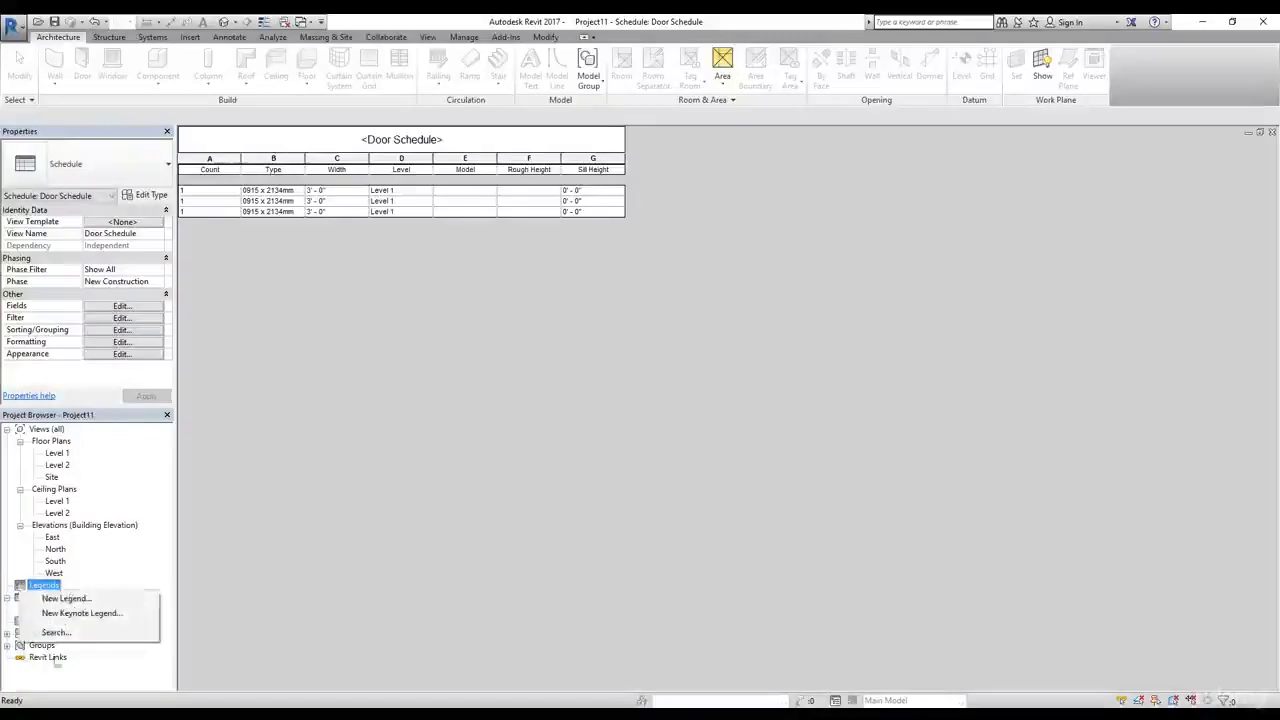
{"action": "left_click", "coordinate": [50, 657]}
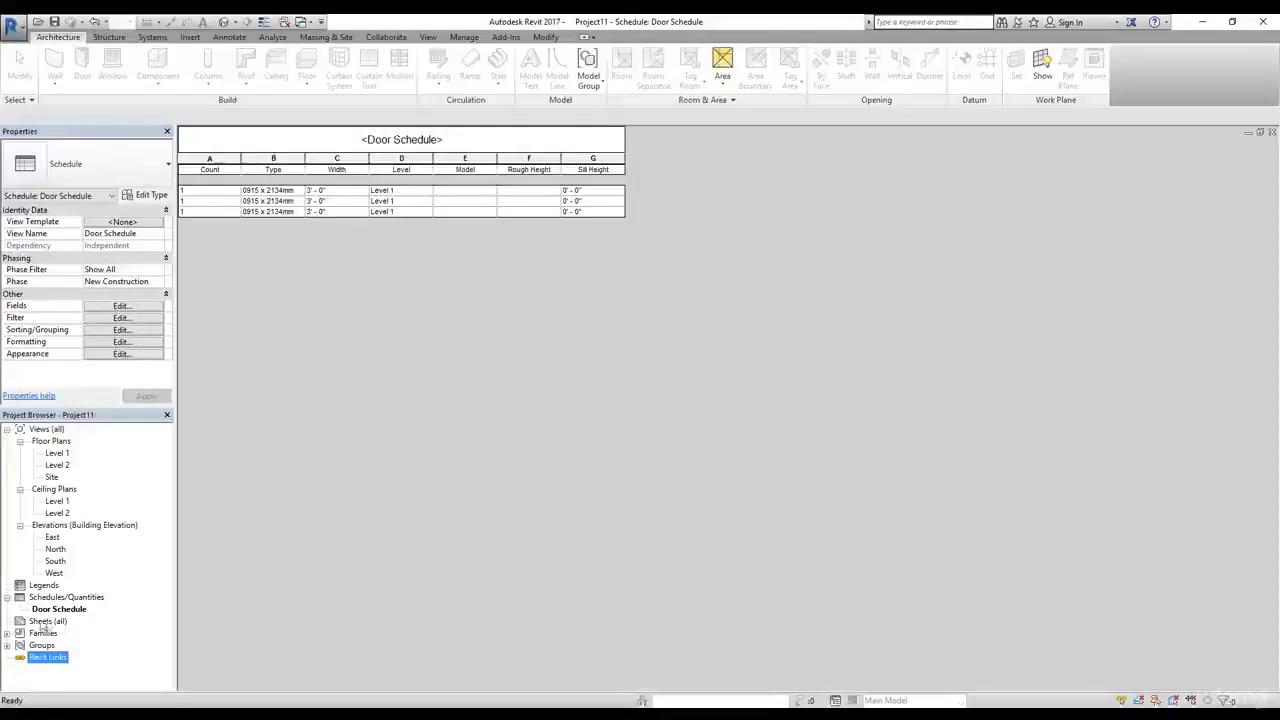
{"action": "left_click", "coordinate": [368, 450]}
{"action": "double_click", "coordinate": [66, 455]}
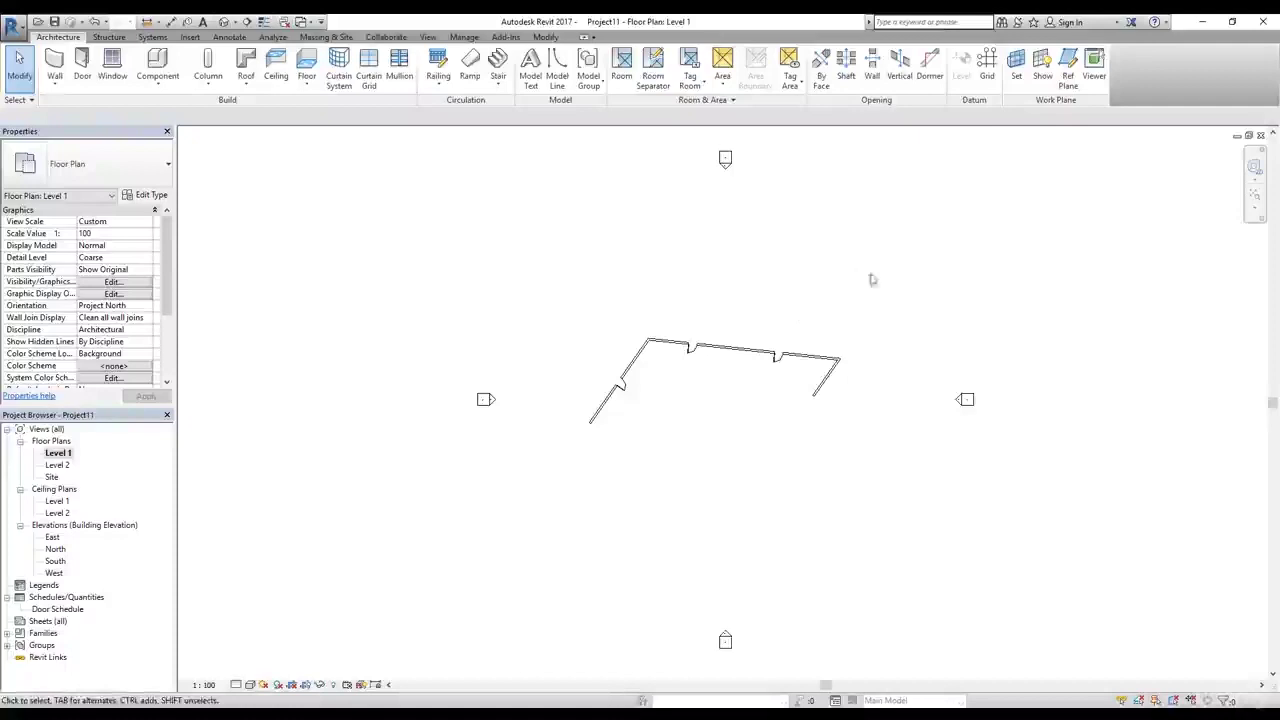
Crossing-select all the walls and doors on Level 1 and delete them.
{"action": "left_click_drag", "start_coordinate": [884, 315], "coordinate": [572, 455]}
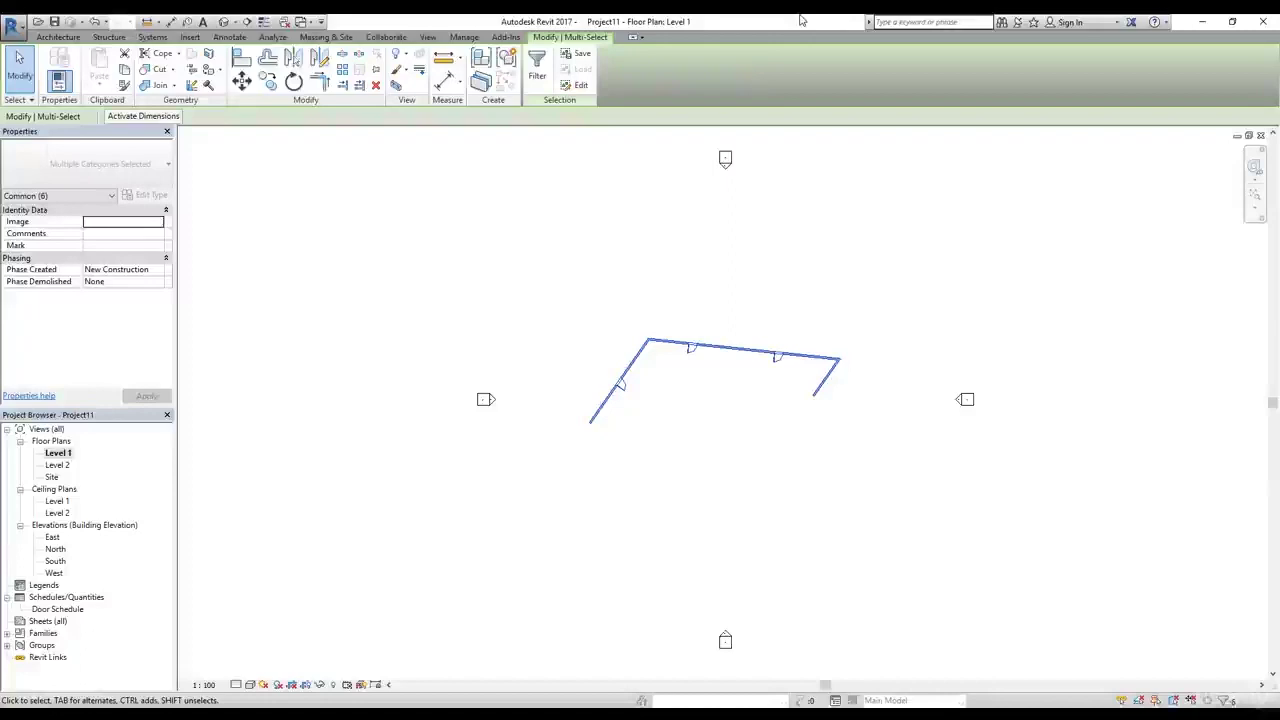
{"action": "left_click", "coordinate": [377, 85]}
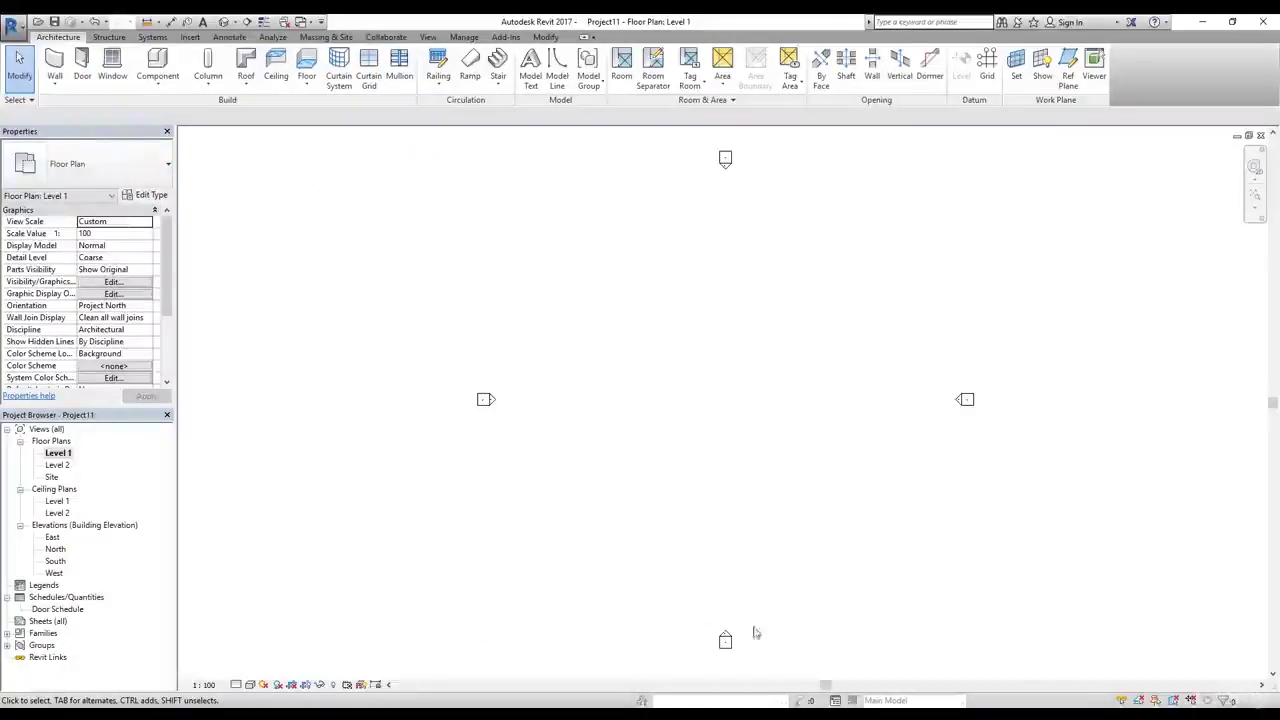
Save the project as the template file 'My Archi Template' (.rte) in the Documents folder.
{"action": "left_click", "coordinate": [10, 27]}
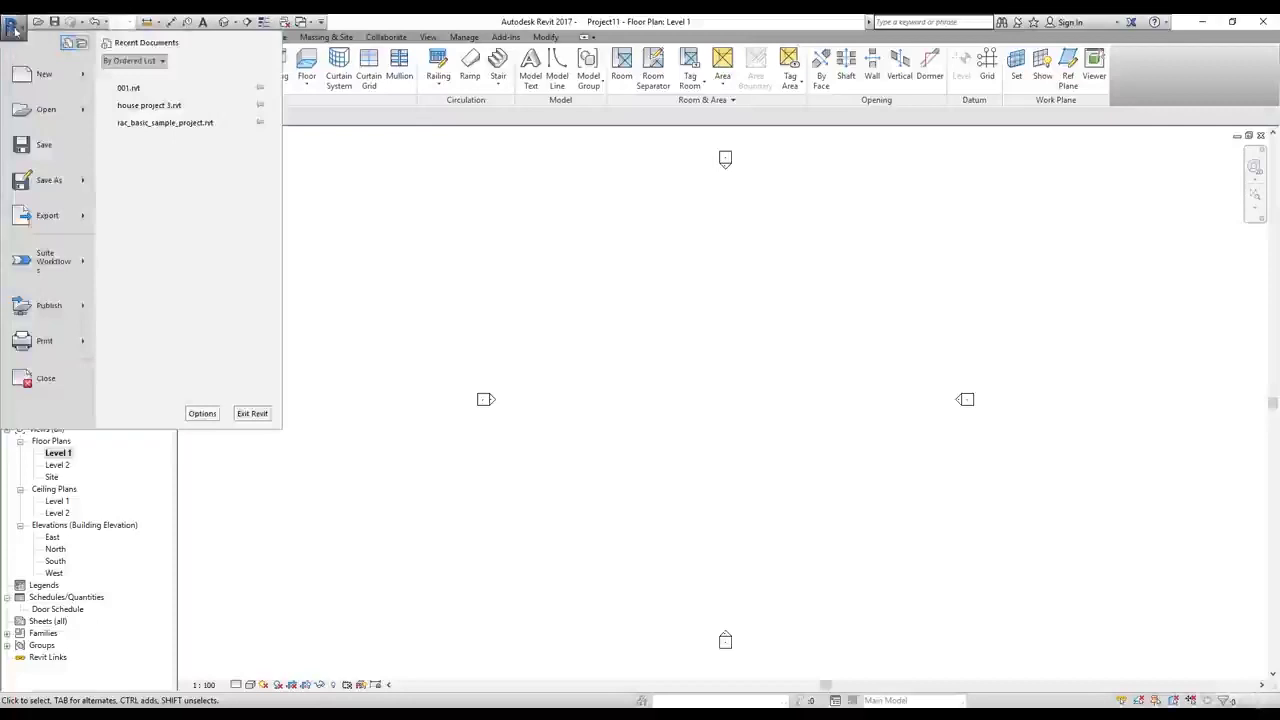
{"action": "mouse_move", "coordinate": [52, 186]}
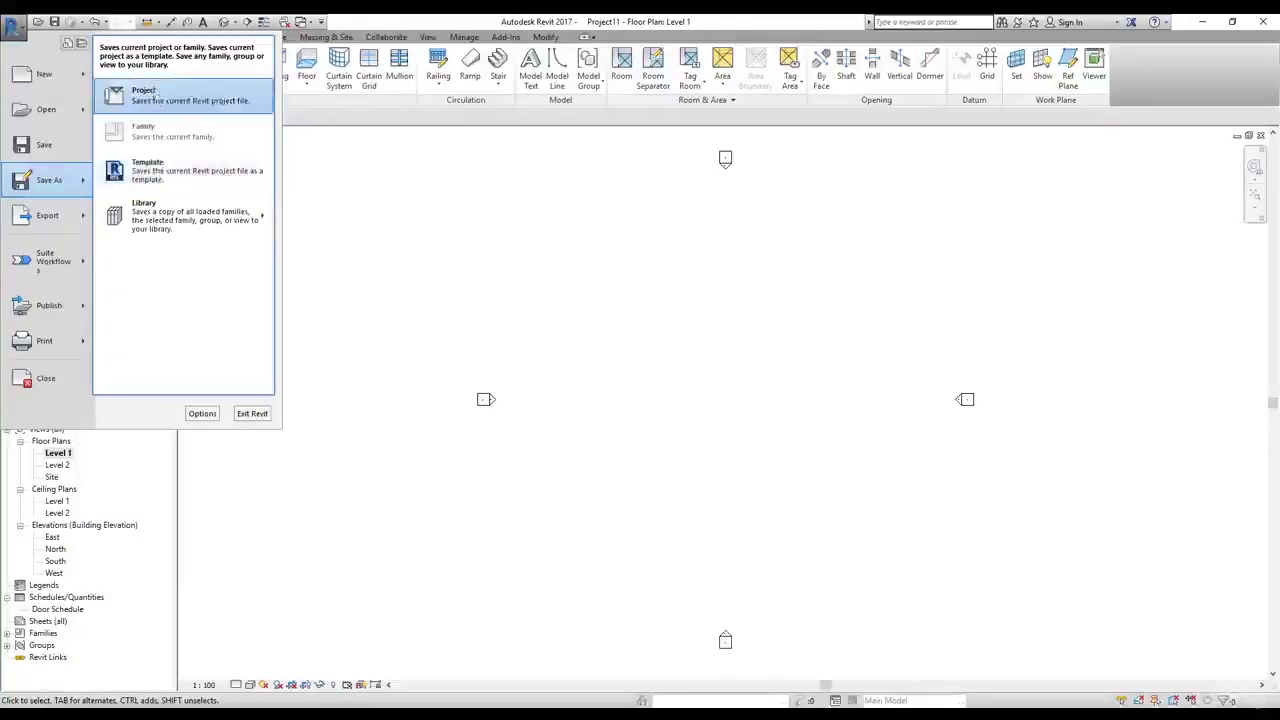
{"action": "left_click", "coordinate": [150, 172]}
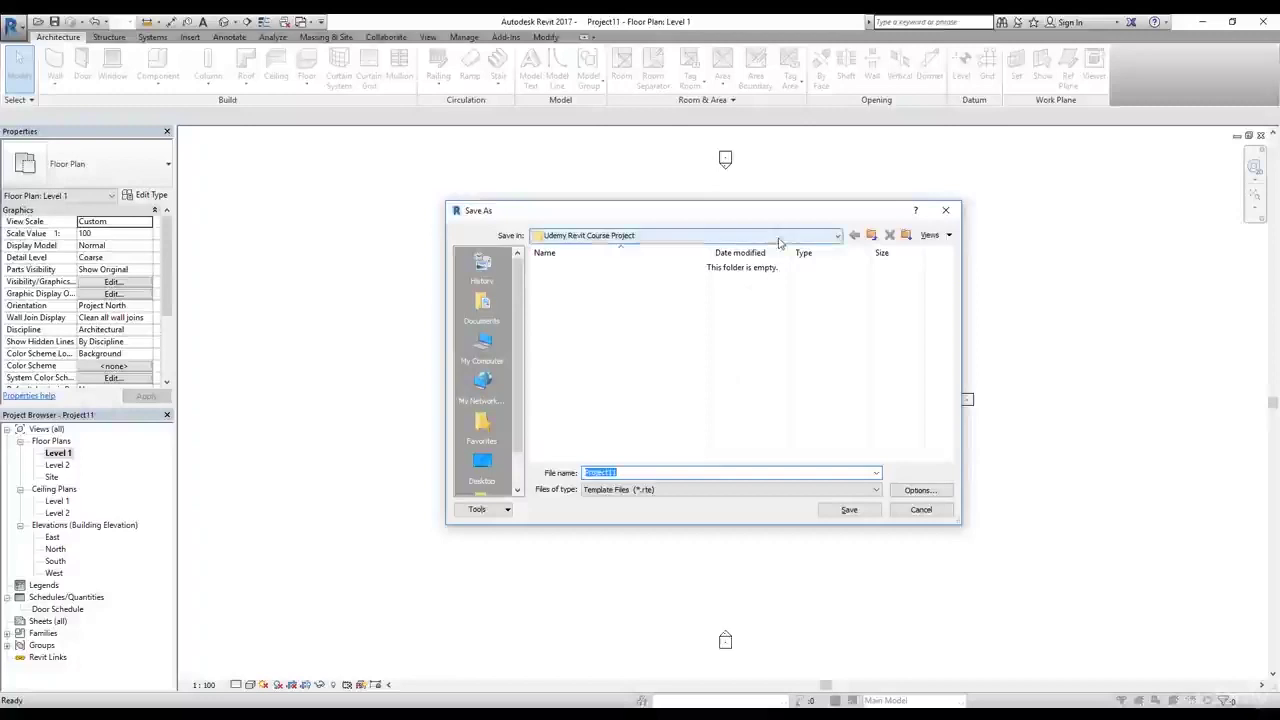
{"action": "type", "text": "My"}
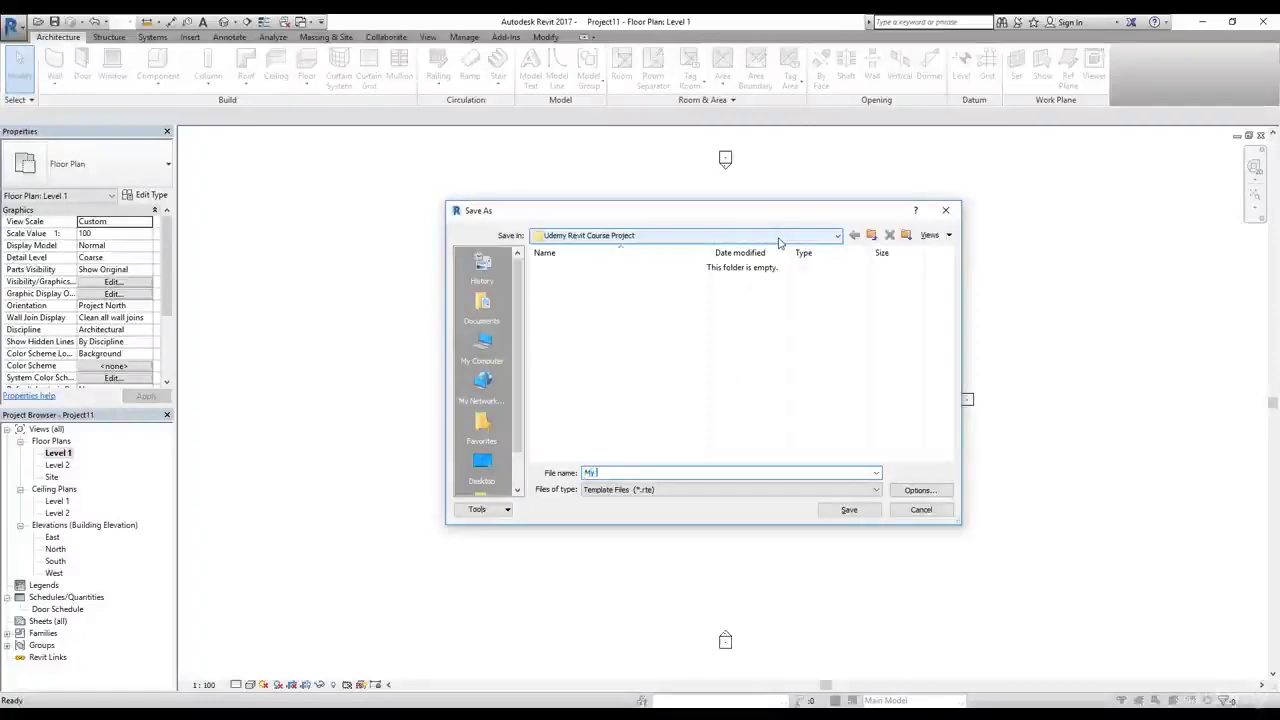
{"action": "type", "text": " Archi"}
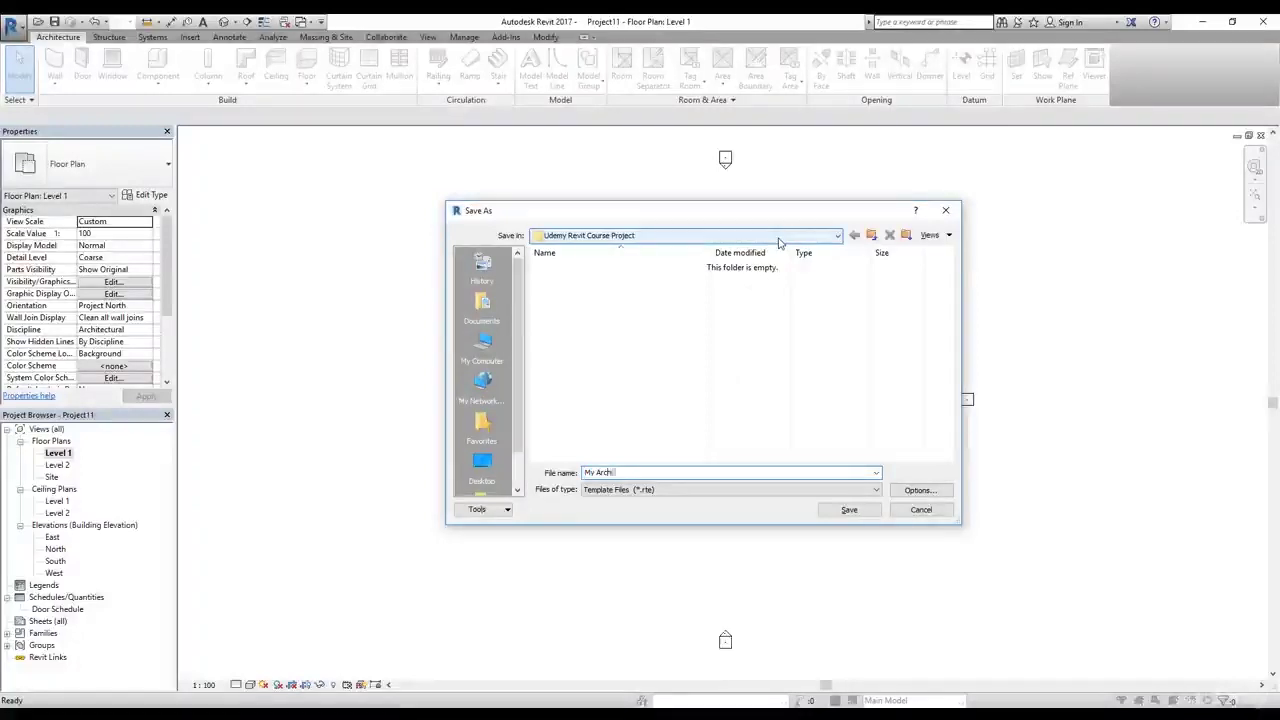
{"action": "type", "text": " Template"}
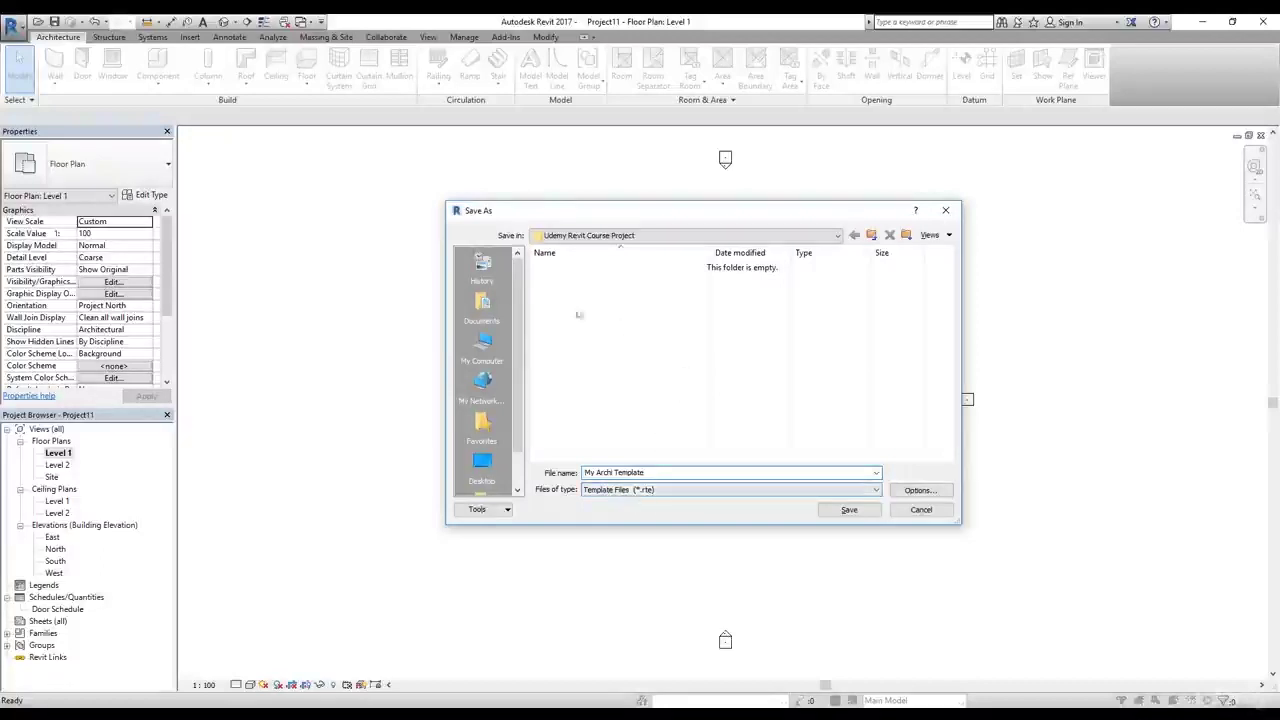
{"action": "left_click", "coordinate": [482, 318]}
{"action": "scroll", "coordinate": [663, 371], "scroll_direction": "down", "scroll_amount": 1}
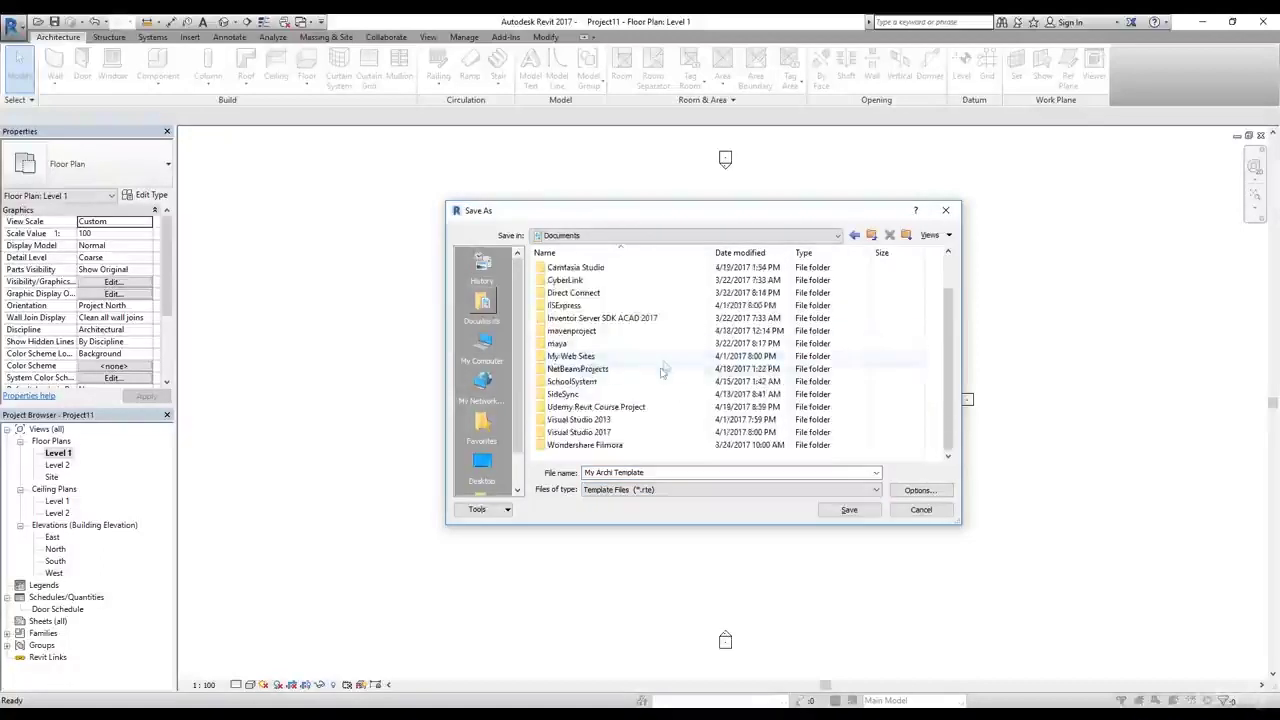
{"action": "left_click", "coordinate": [474, 455]}
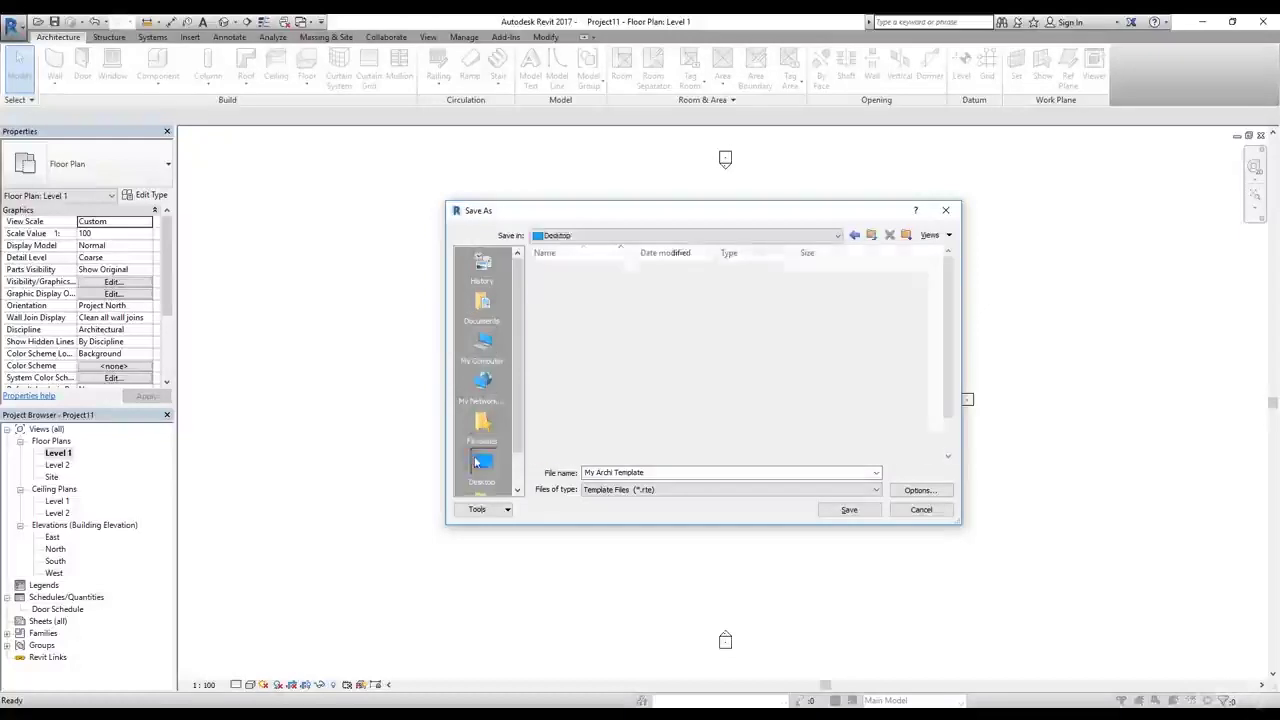
{"action": "left_click", "coordinate": [482, 310]}
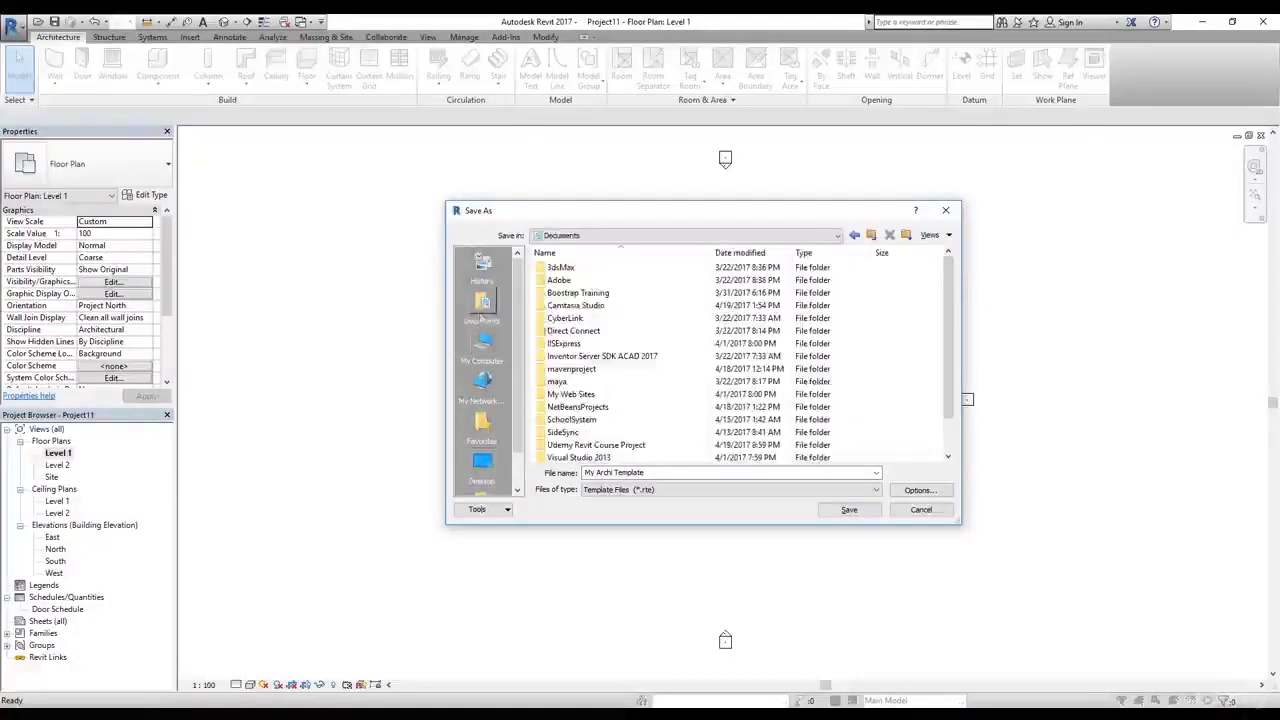
{"action": "scroll", "coordinate": [680, 380], "scroll_direction": "down", "scroll_amount": 1}
{"action": "left_click", "coordinate": [860, 515]}
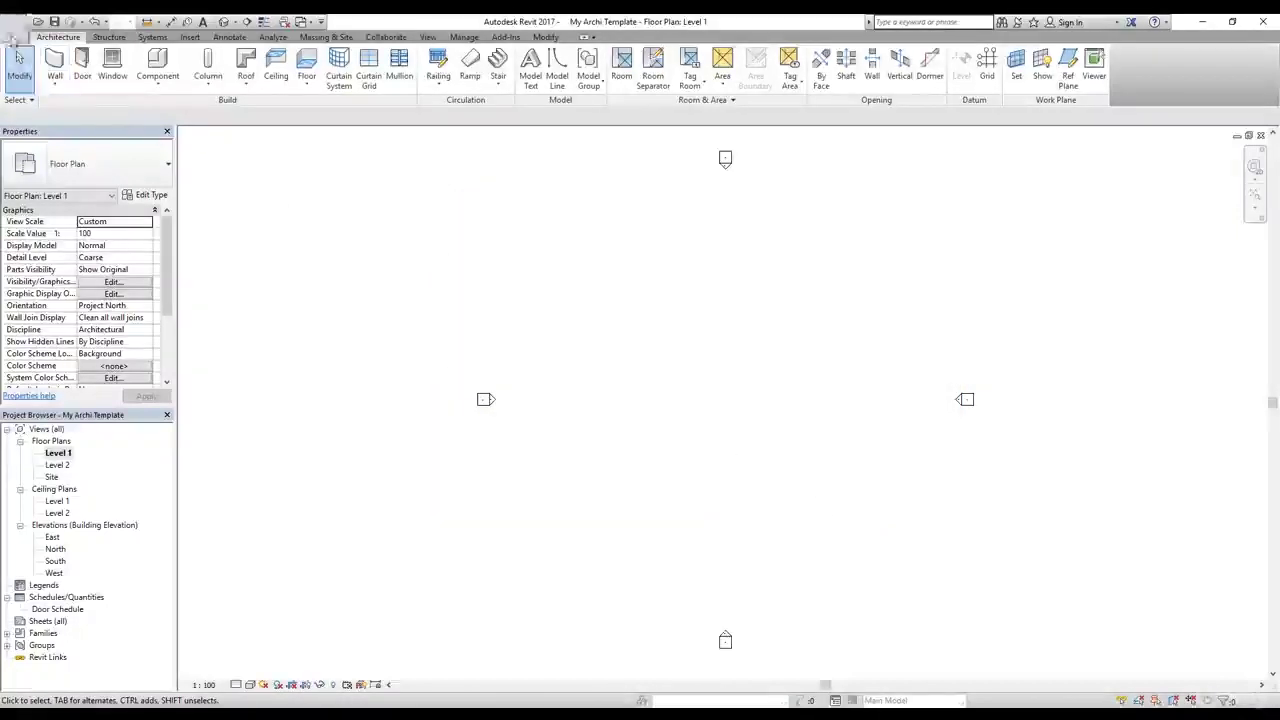
{"action": "left_click", "coordinate": [12, 22]}
Close the template and create new project Project12 from My Archi Template in Documents.
{"action": "left_click", "coordinate": [50, 380]}
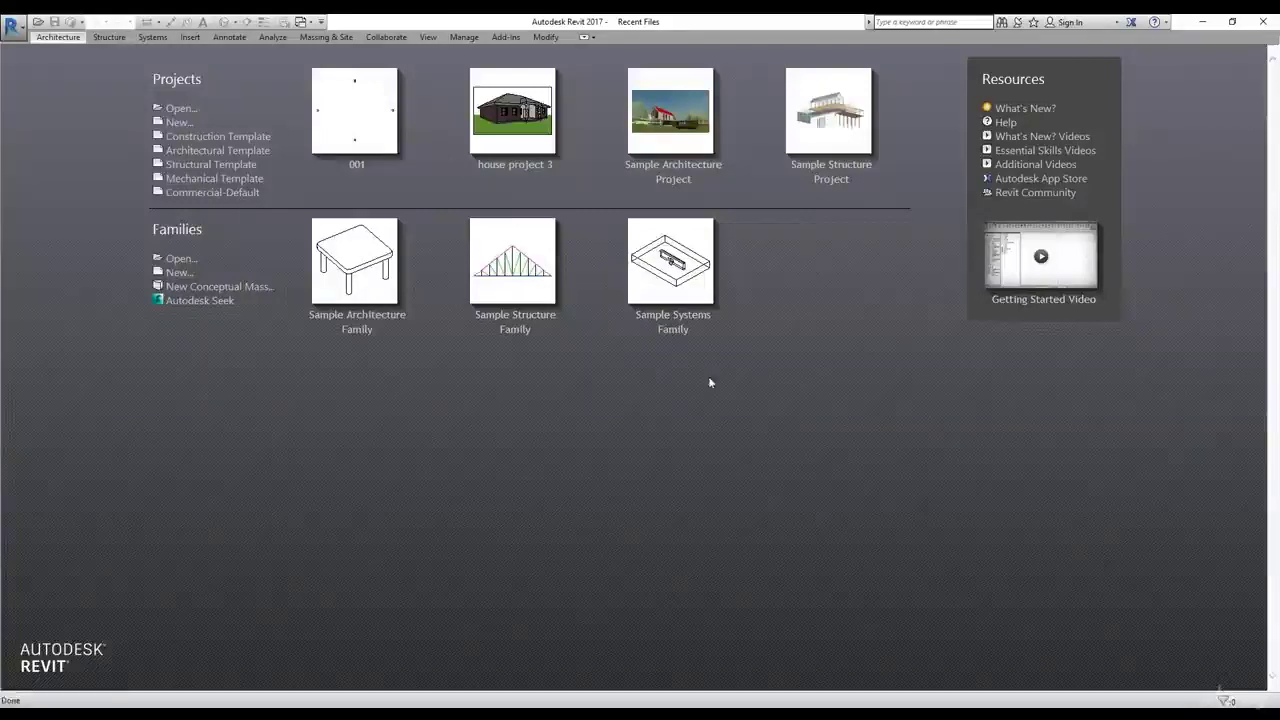
{"action": "left_click", "coordinate": [180, 123]}
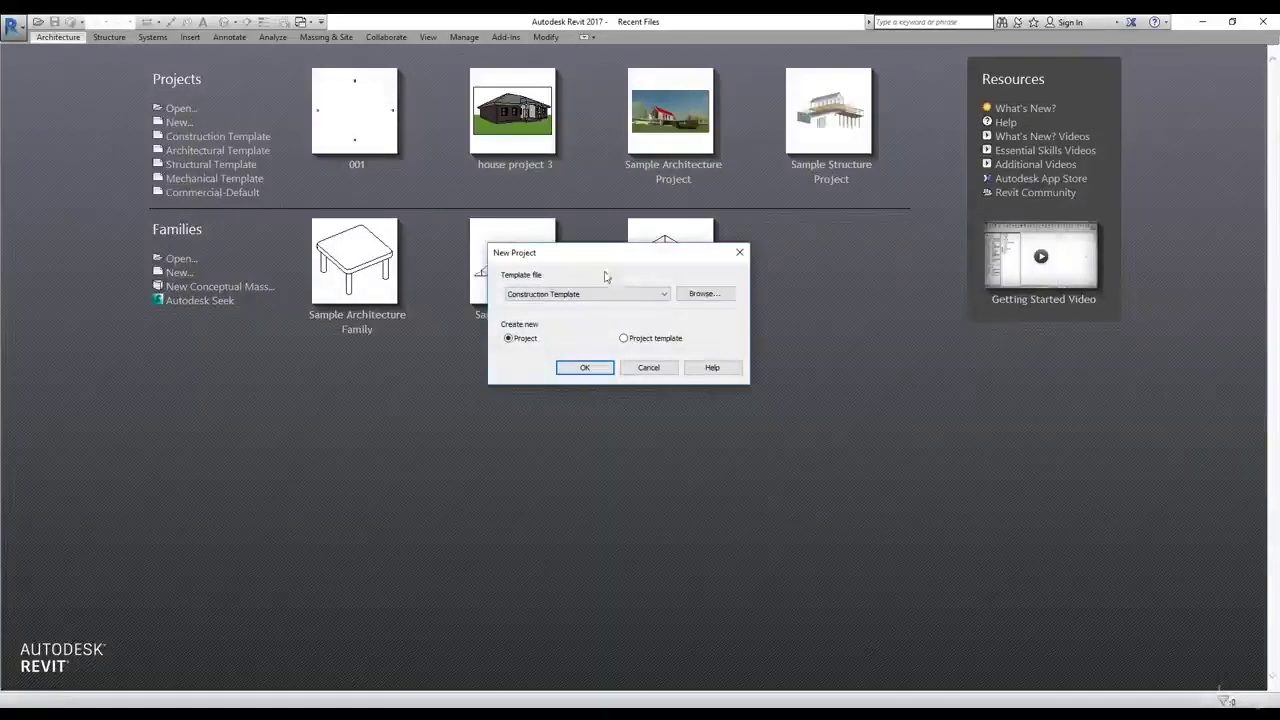
{"action": "left_click", "coordinate": [704, 294]}
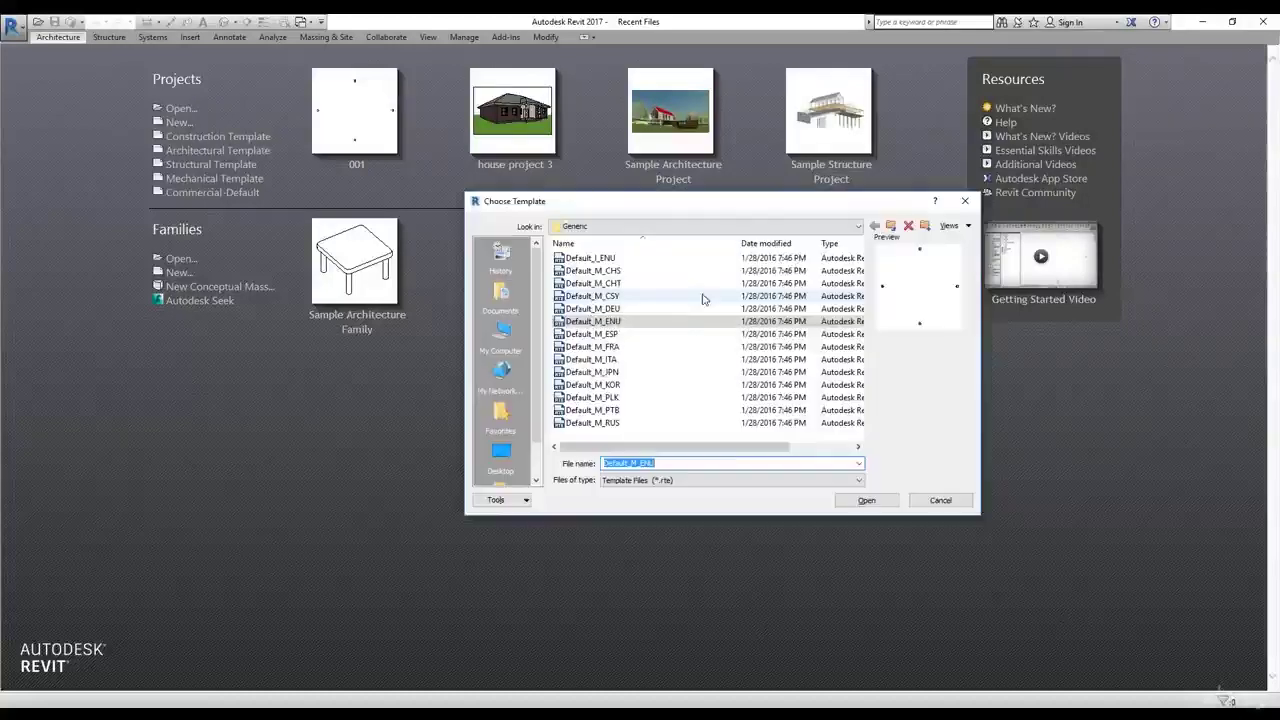
{"action": "left_click", "coordinate": [502, 300]}
{"action": "scroll", "coordinate": [707, 333], "scroll_direction": "down", "scroll_amount": 2}
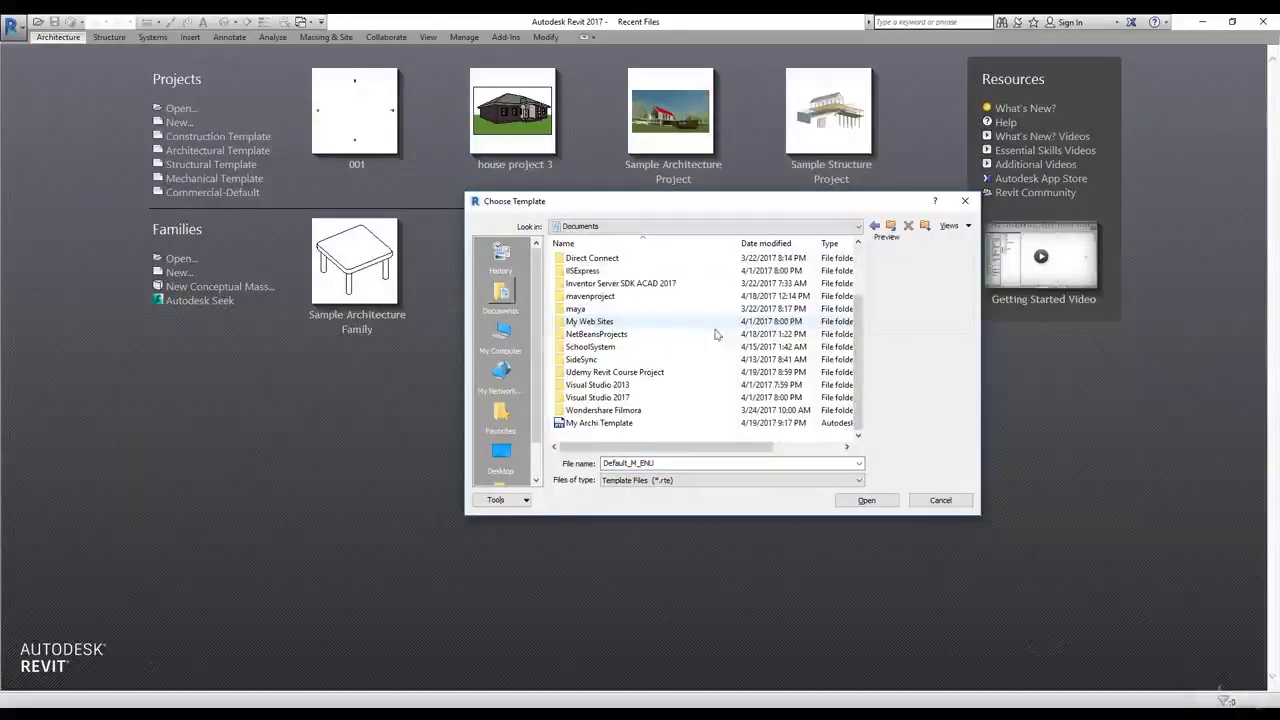
{"action": "left_click", "coordinate": [606, 425]}
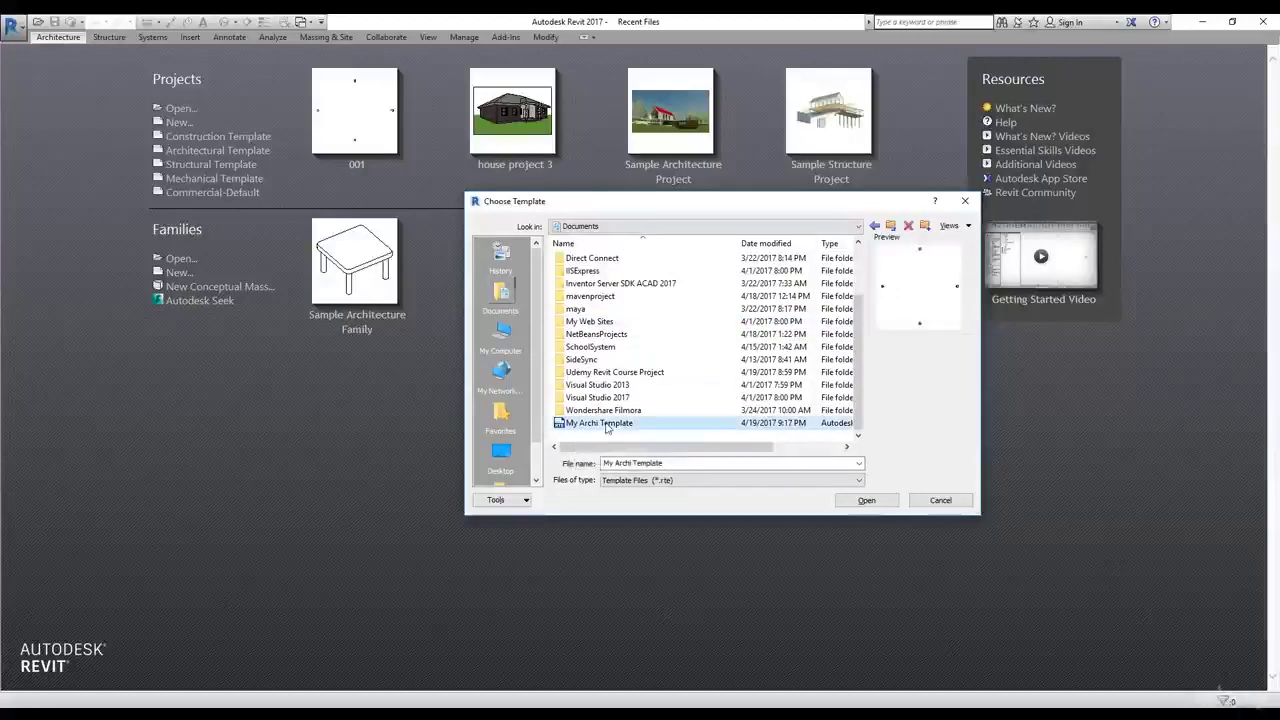
{"action": "left_click", "coordinate": [866, 501]}
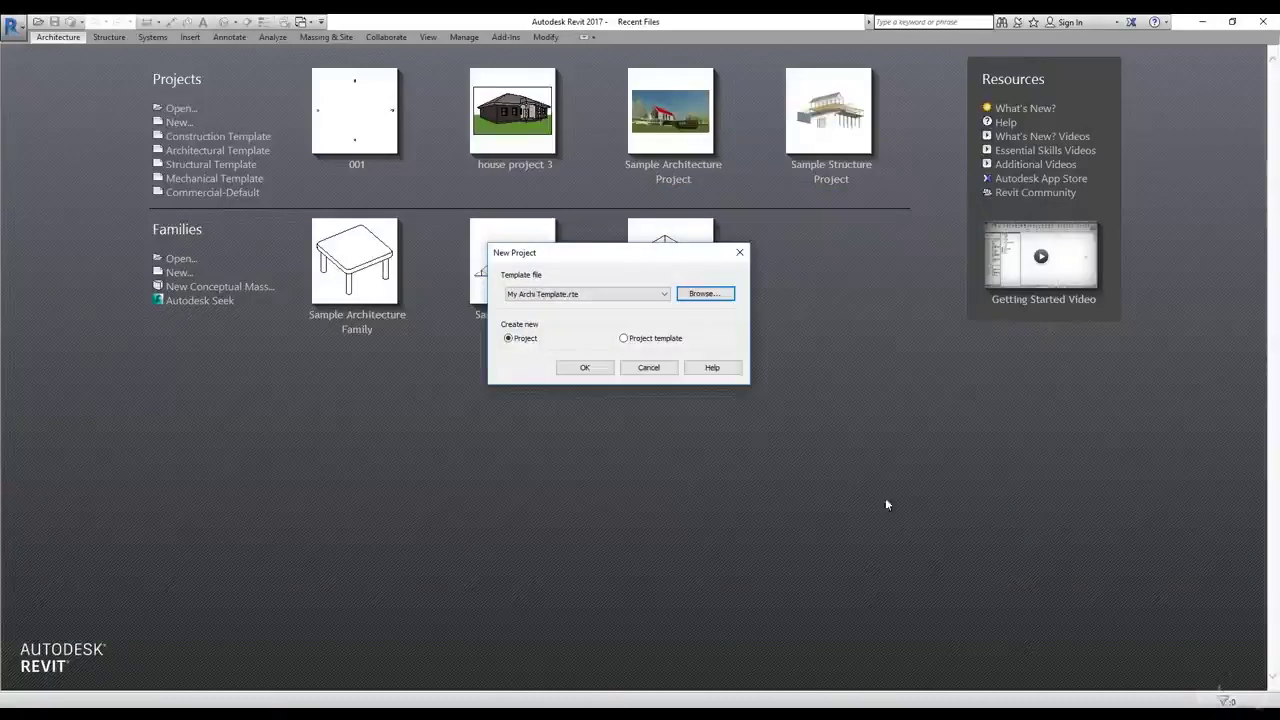
{"action": "left_click", "coordinate": [586, 368]}
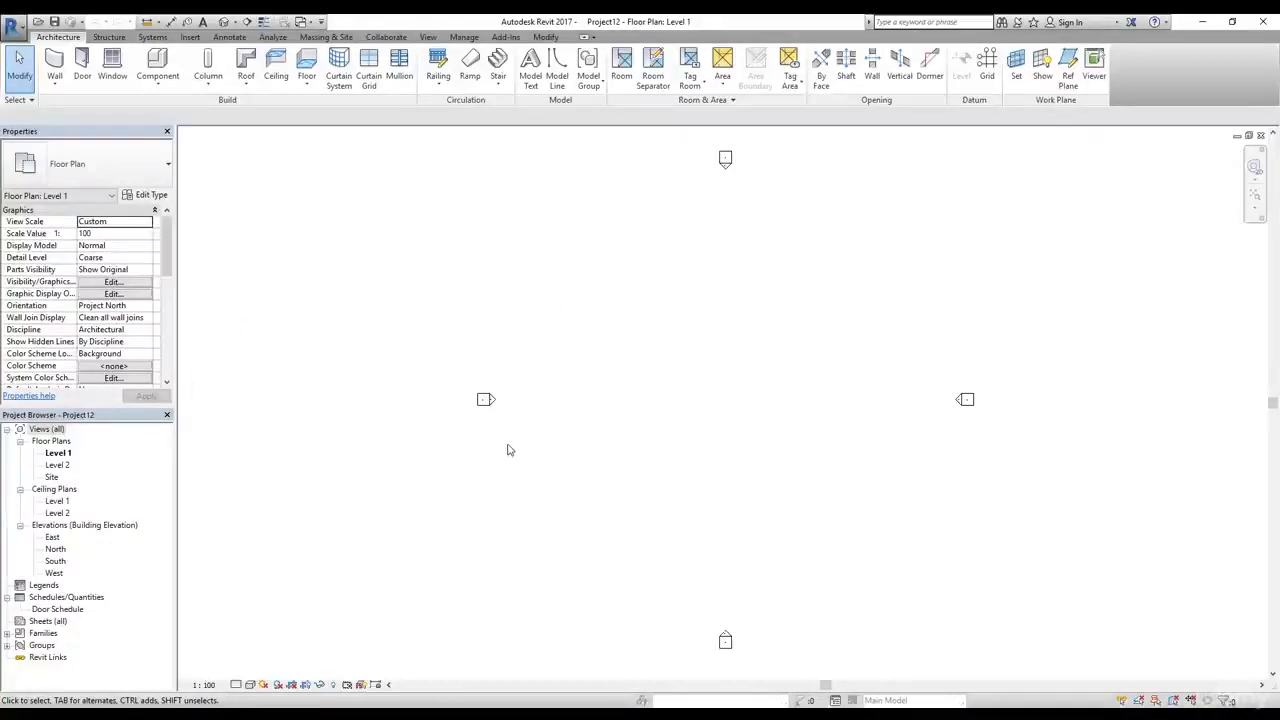
{"action": "double_click", "coordinate": [72, 611]}
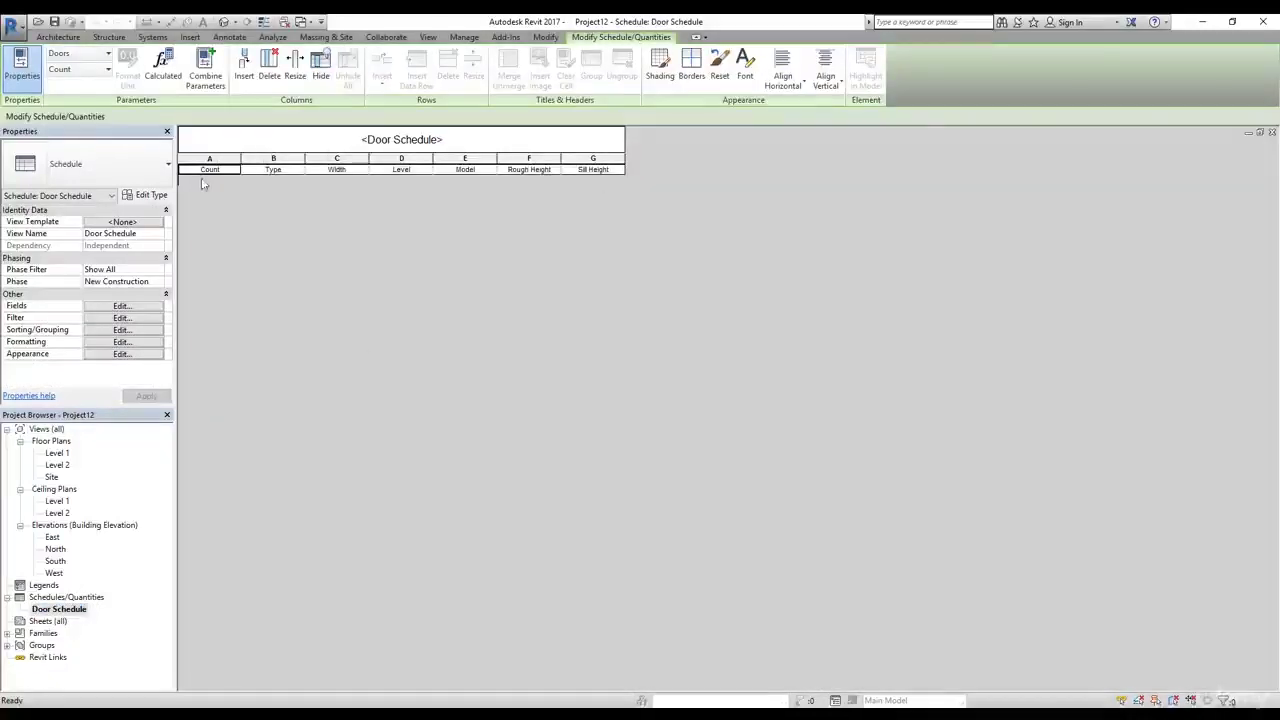
{"action": "double_click", "coordinate": [58, 457]}
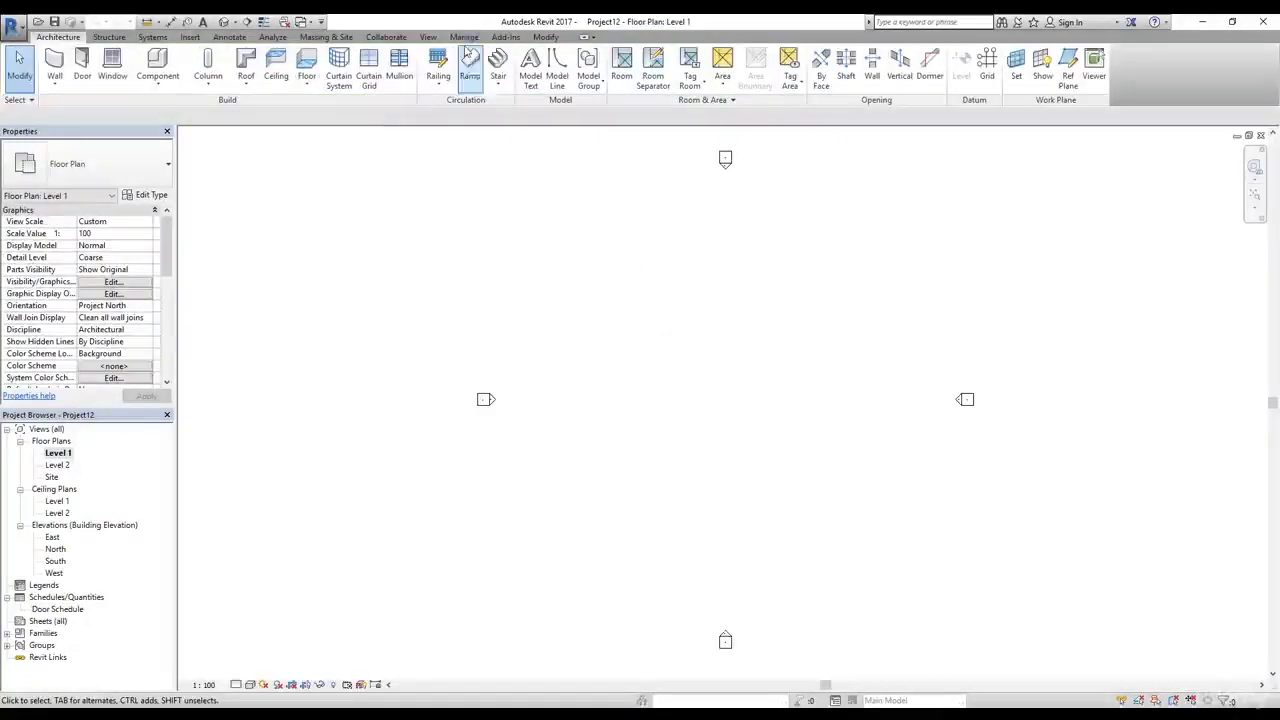
{"action": "left_click", "coordinate": [464, 38]}
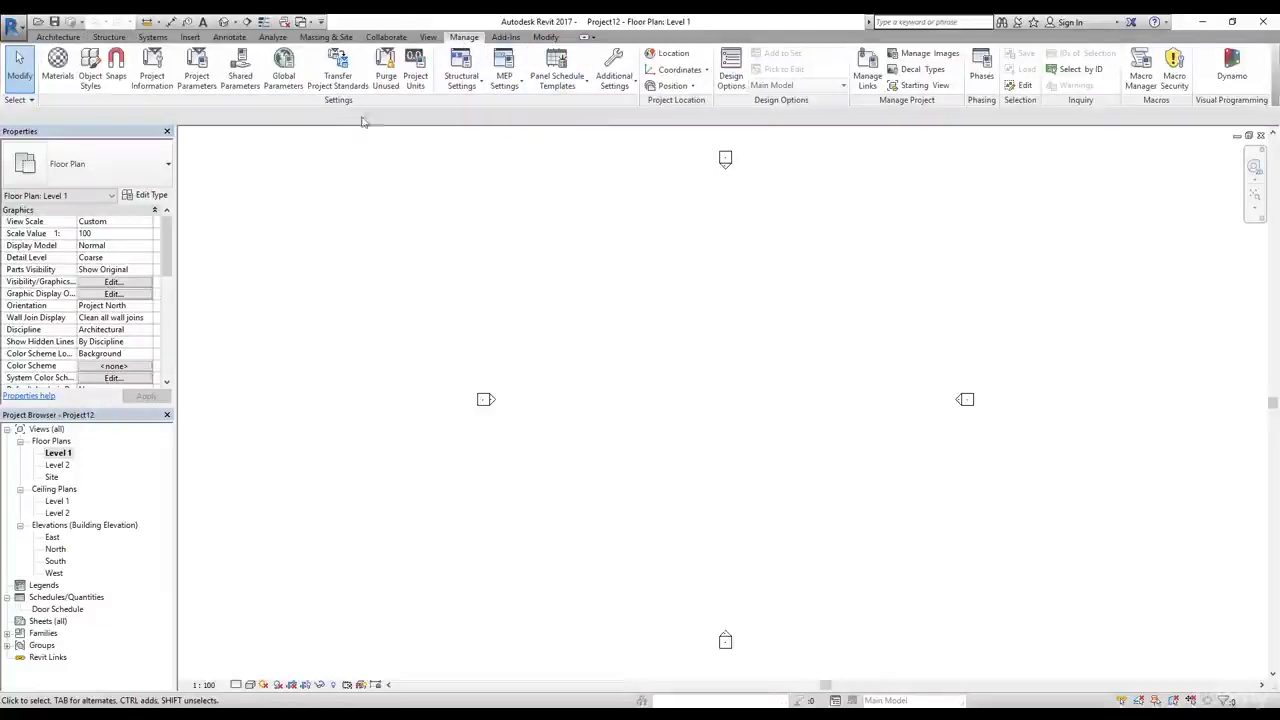
{"action": "left_click", "coordinate": [158, 84]}
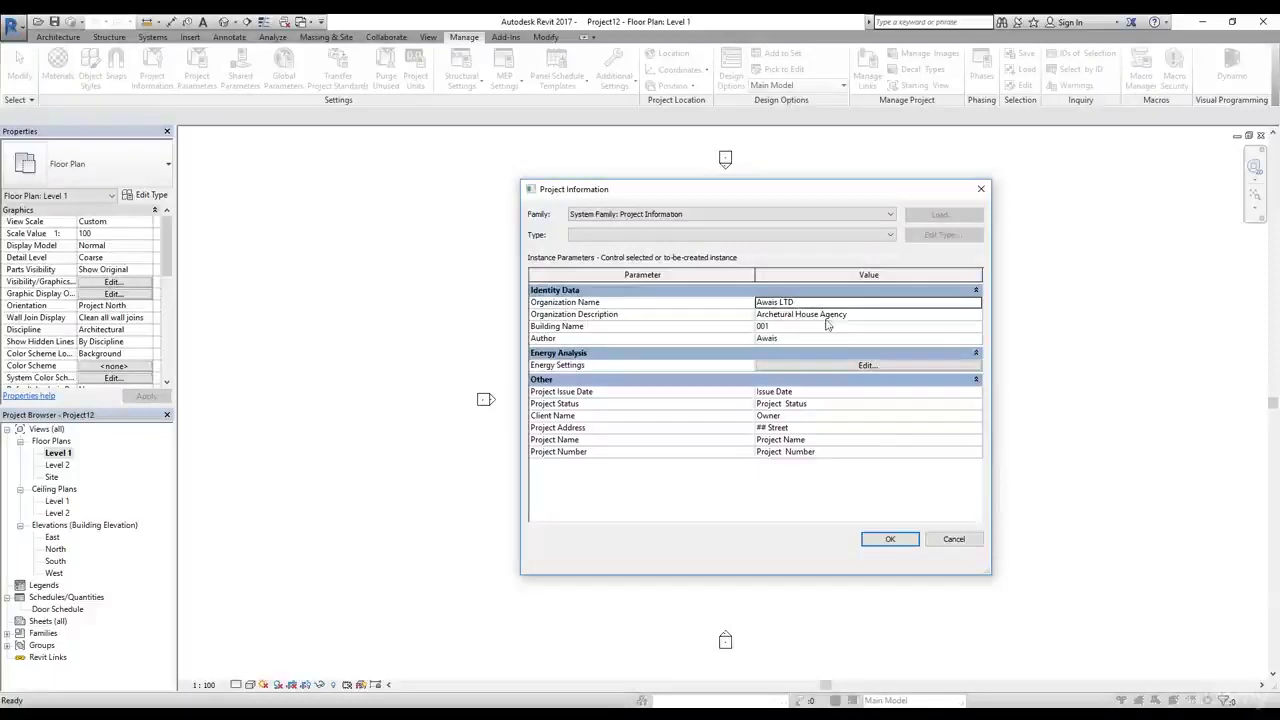
{"action": "left_click", "coordinate": [890, 539]}
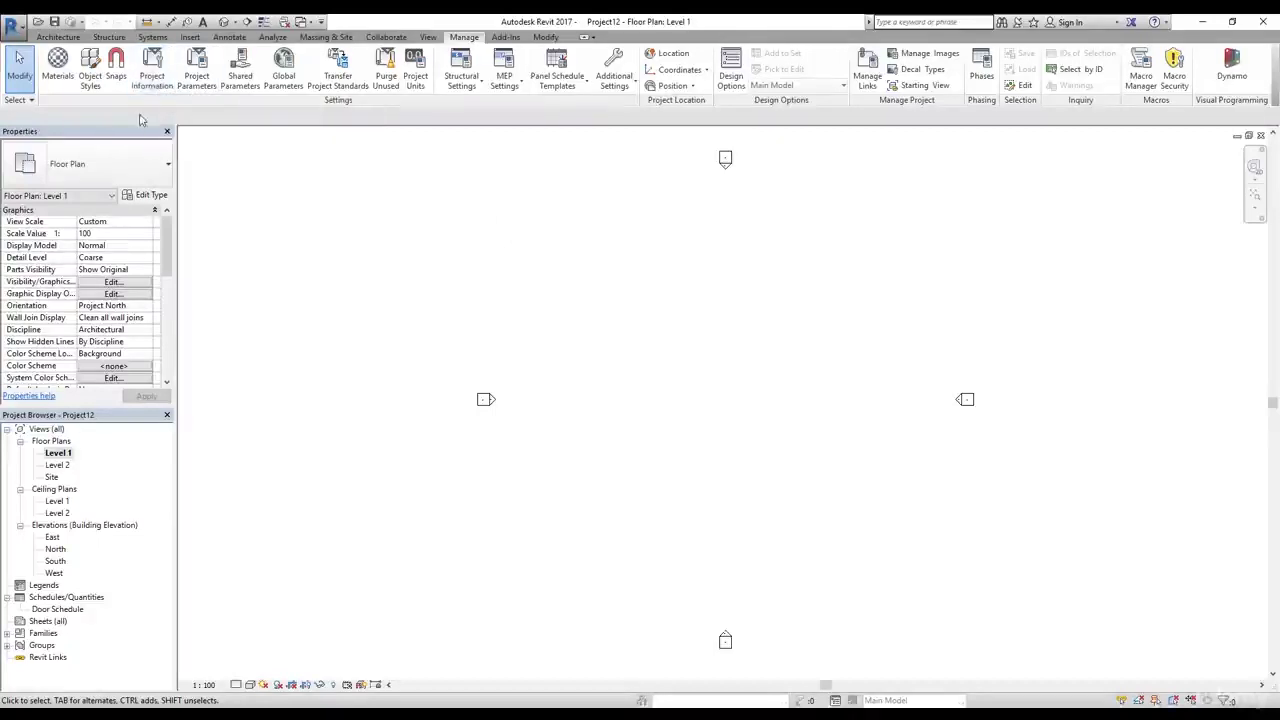
{"action": "left_click", "coordinate": [418, 90]}
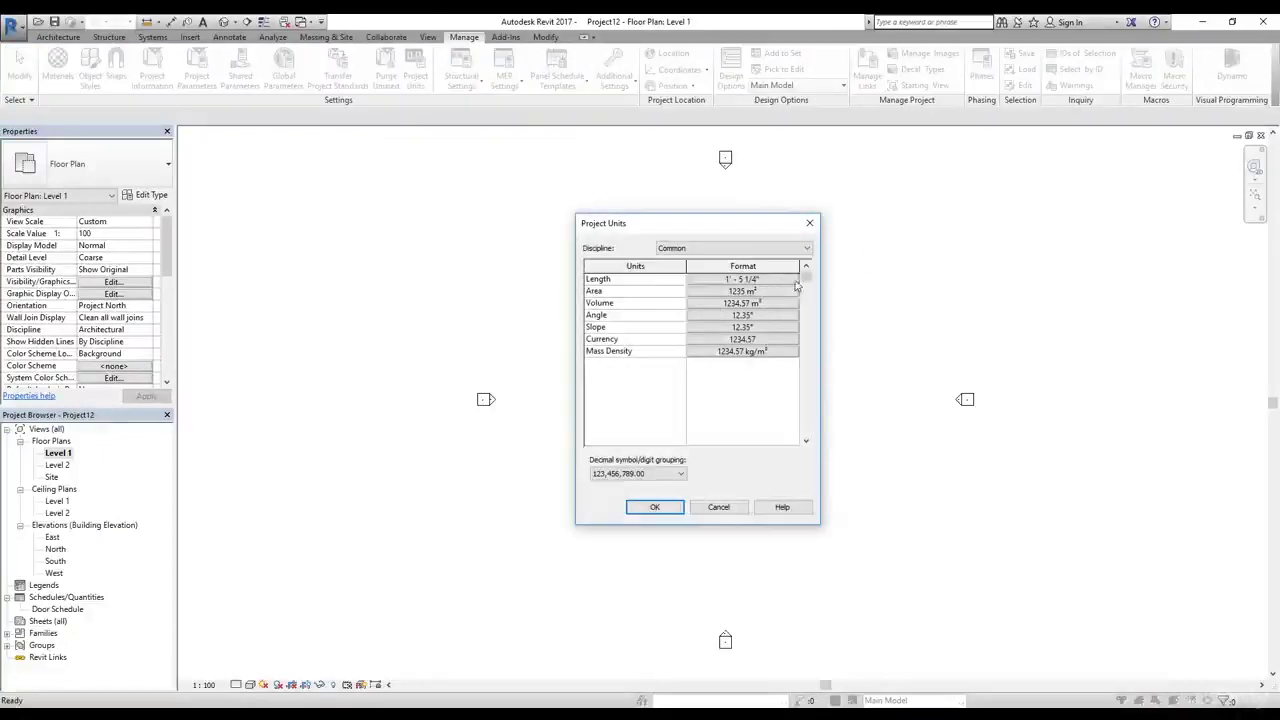
{"action": "left_click", "coordinate": [737, 281]}
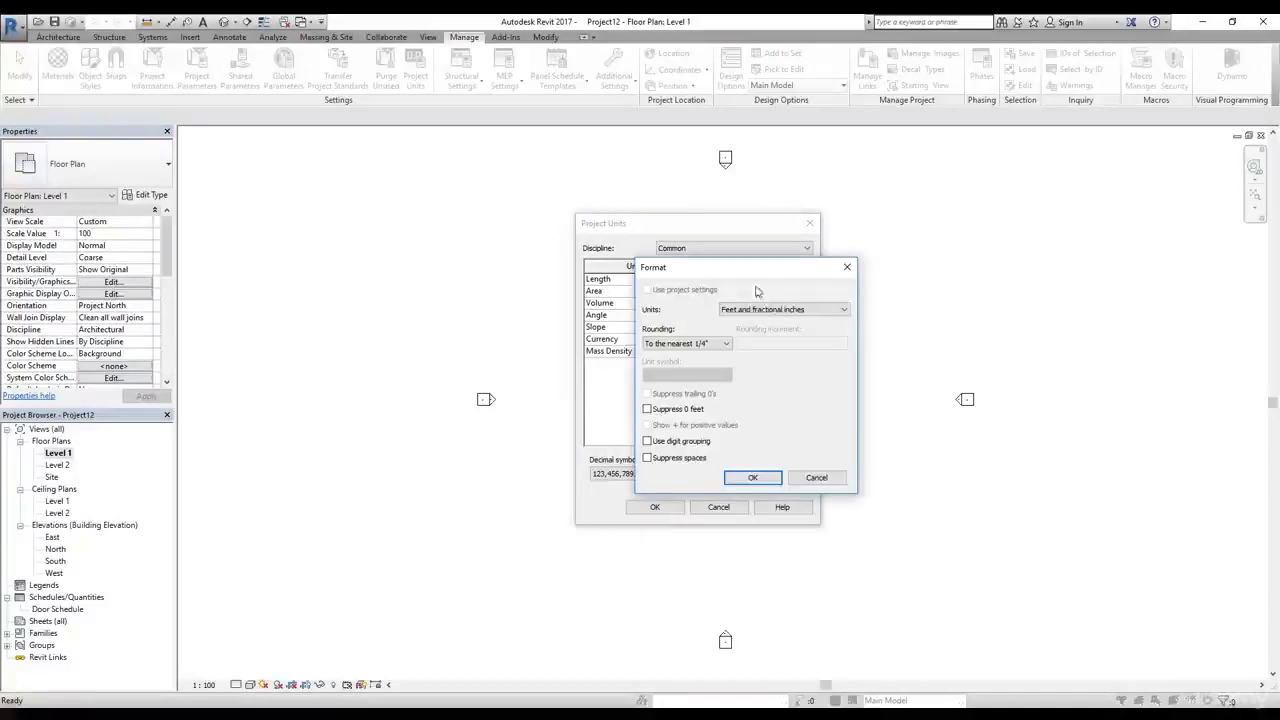
{"action": "left_click", "coordinate": [753, 477]}
{"action": "left_click", "coordinate": [655, 507]}
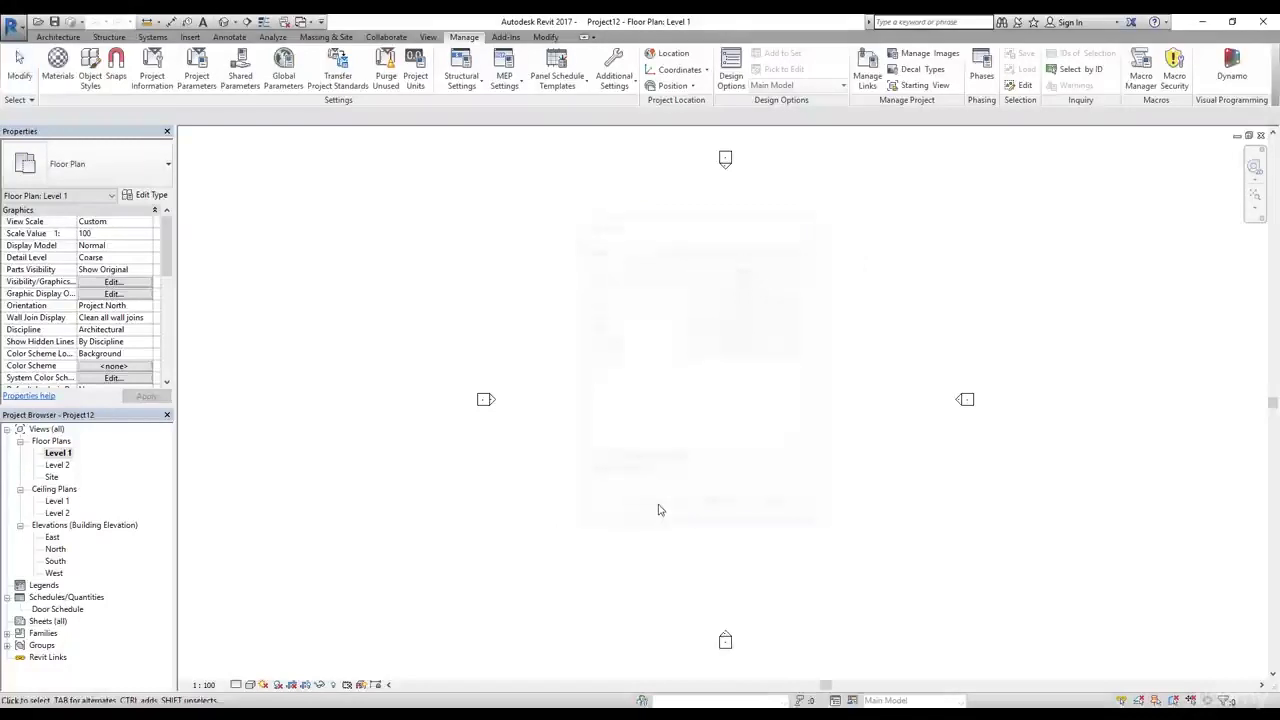